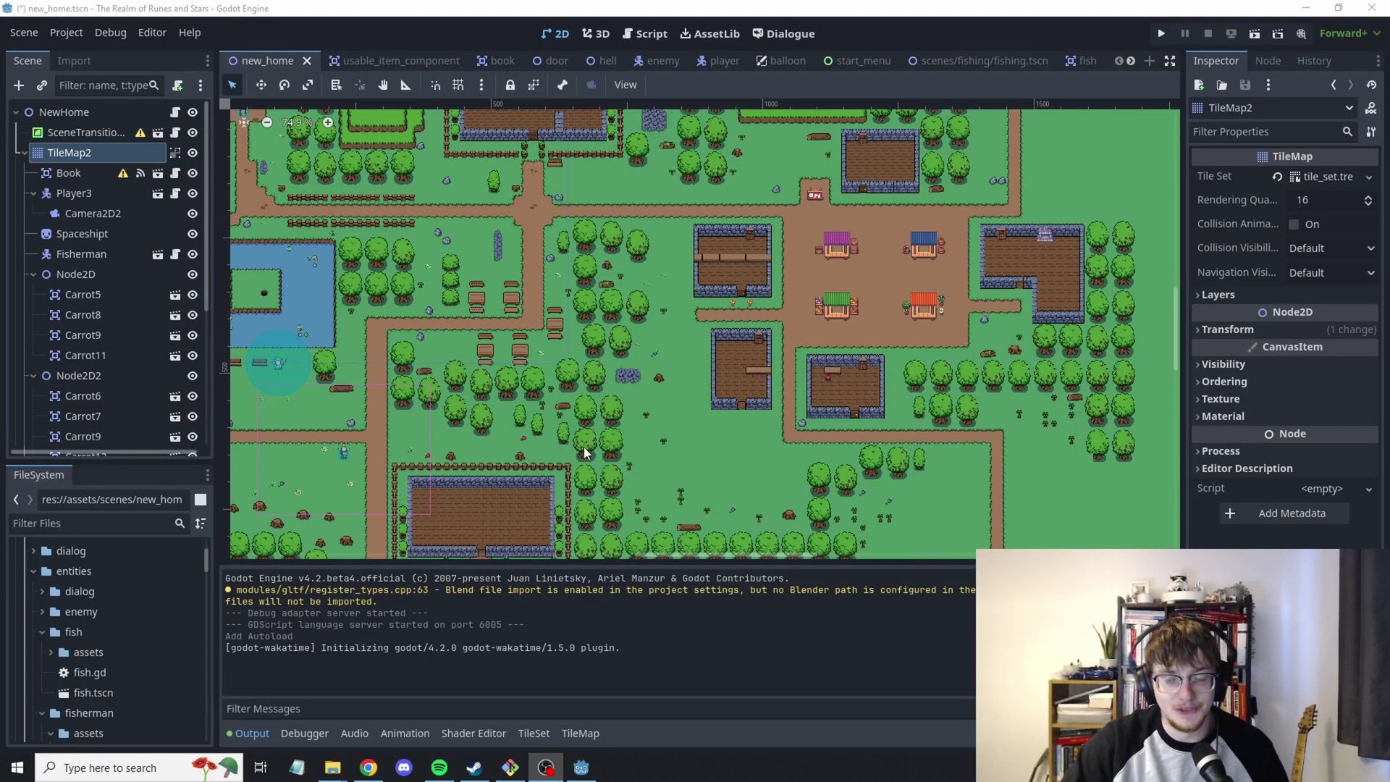
# - Pan the town map view toward the pond
pyautogui.moveTo(745, 331); pyautogui.dragTo(693, 398, button='middle')
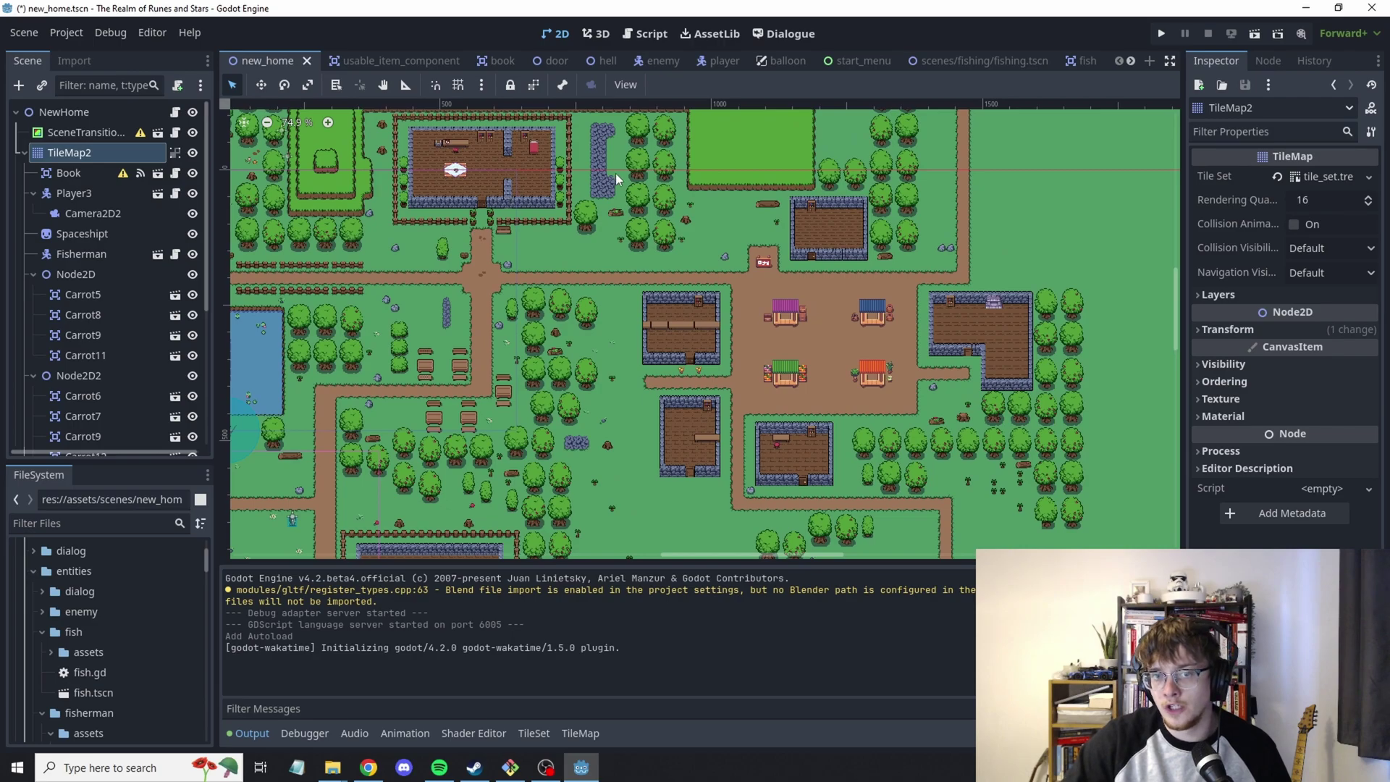
pyautogui.moveTo(641, 264); pyautogui.dragTo(687, 249, button='middle')
pyautogui.moveTo(410, 303); pyautogui.dragTo(430, 304, button='middle')
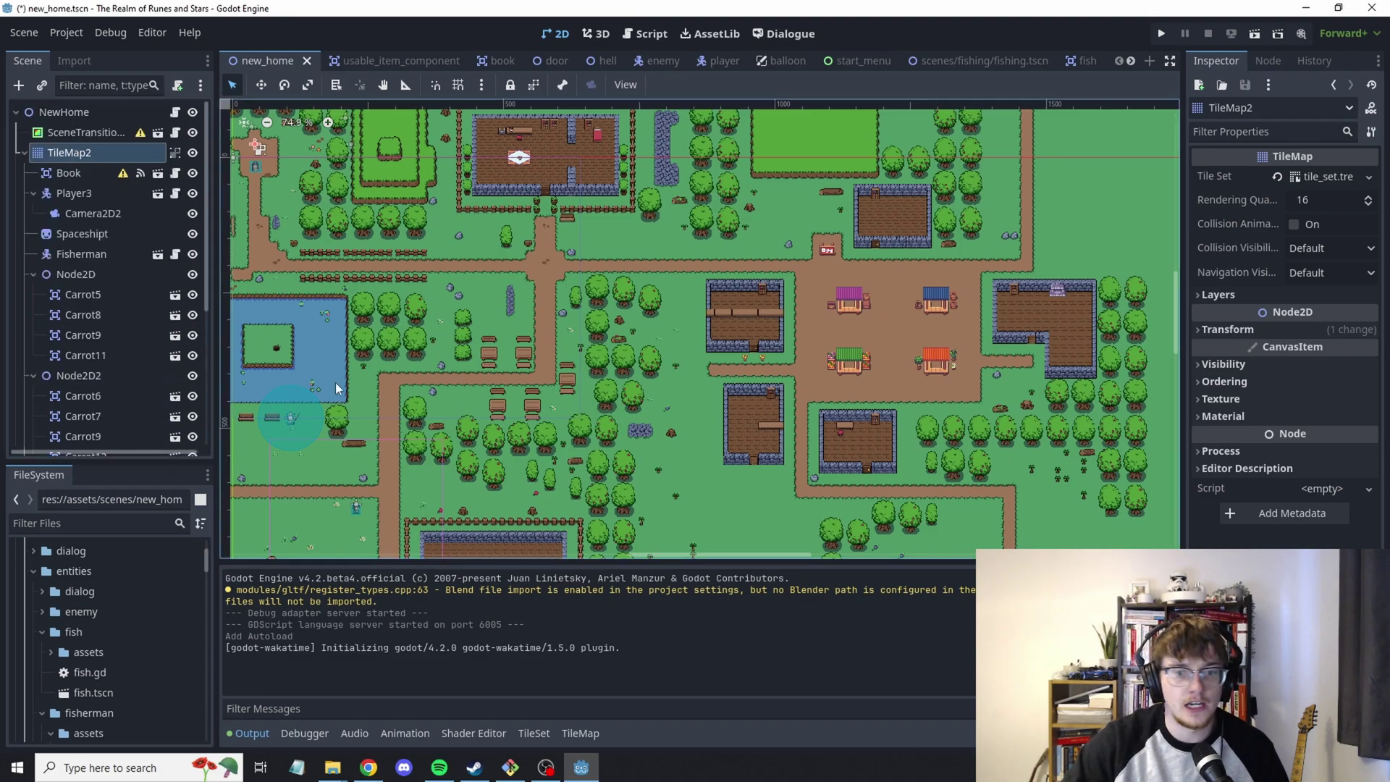
# - In the TileMap panel, switch between the tilemap layers and end on the base layer
pyautogui.click(580, 733)
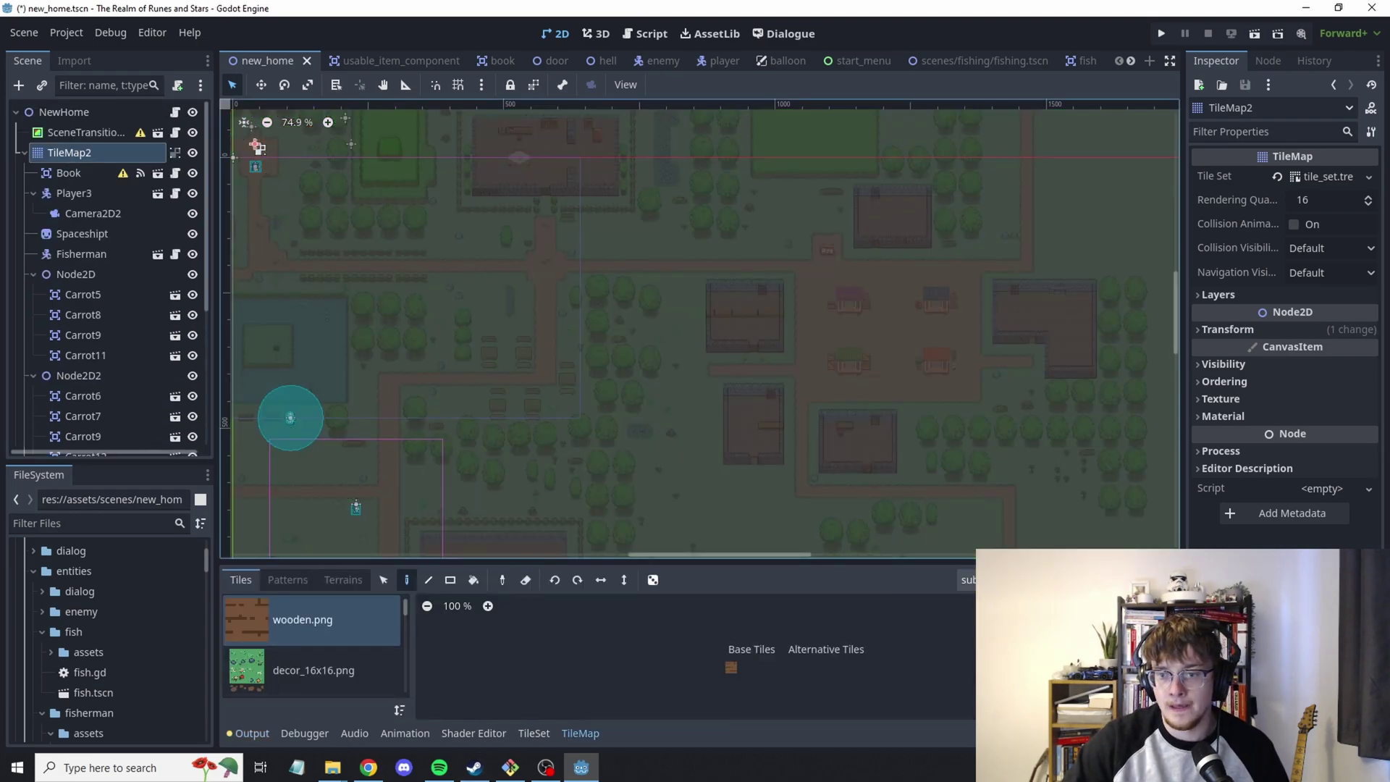
pyautogui.click(968, 580)
pyautogui.click(967, 623)
pyautogui.moveTo(427, 328); pyautogui.dragTo(525, 174, button='middle')
pyautogui.click(968, 580)
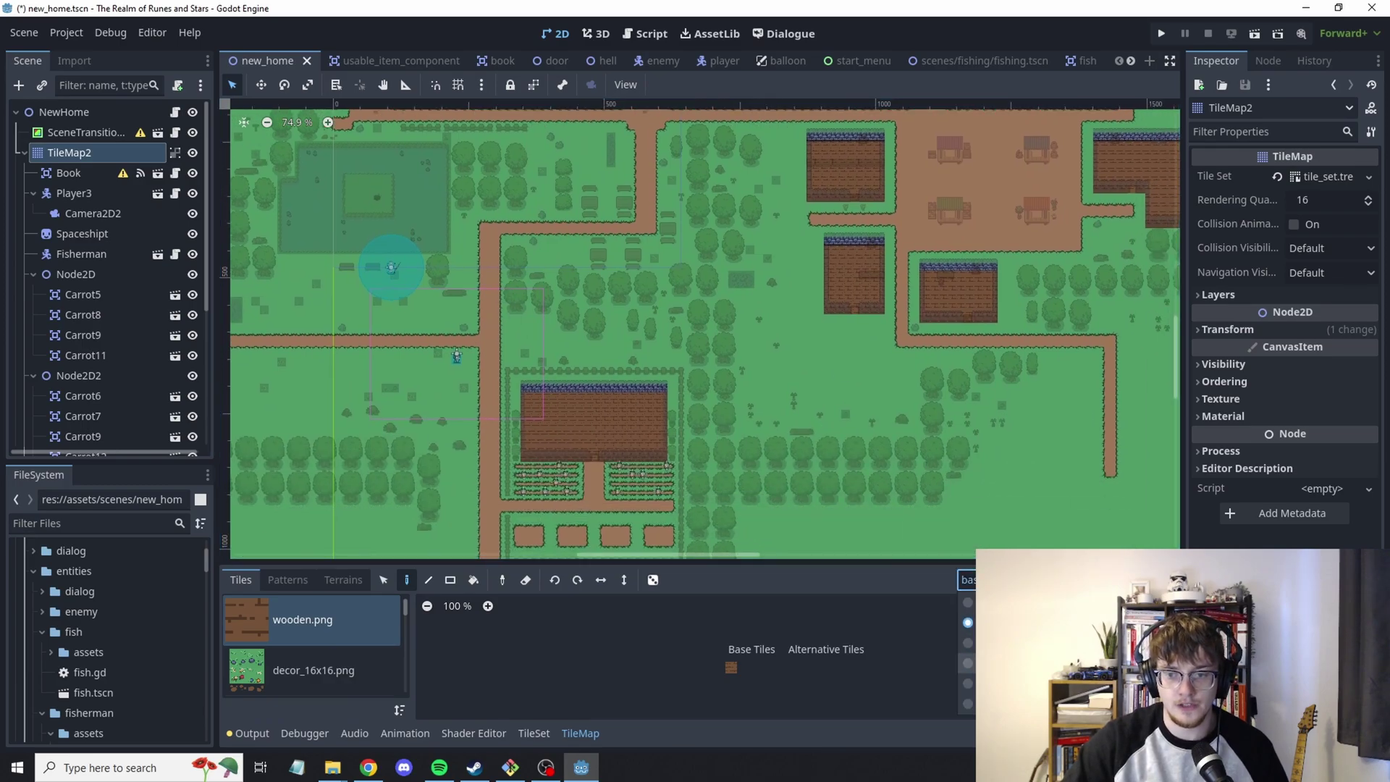
pyautogui.click(967, 602)
pyautogui.click(969, 580)
pyautogui.click(968, 622)
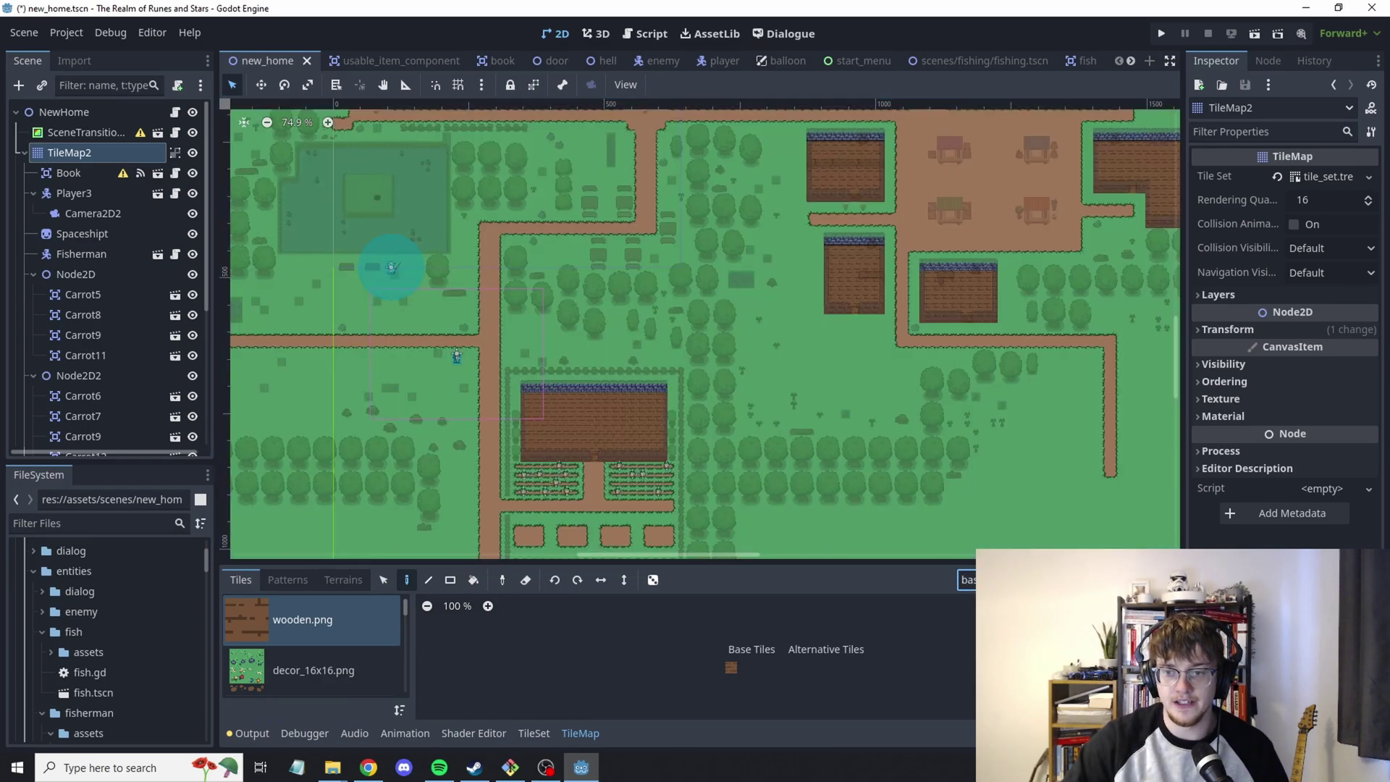
# - Pan and zoom around the town map to survey the pond, farmland and houses
pyautogui.scroll(-2, 783, 398)
pyautogui.scroll(1, 783, 398)
pyautogui.moveTo(784, 398); pyautogui.dragTo(816, 294, button='middle')
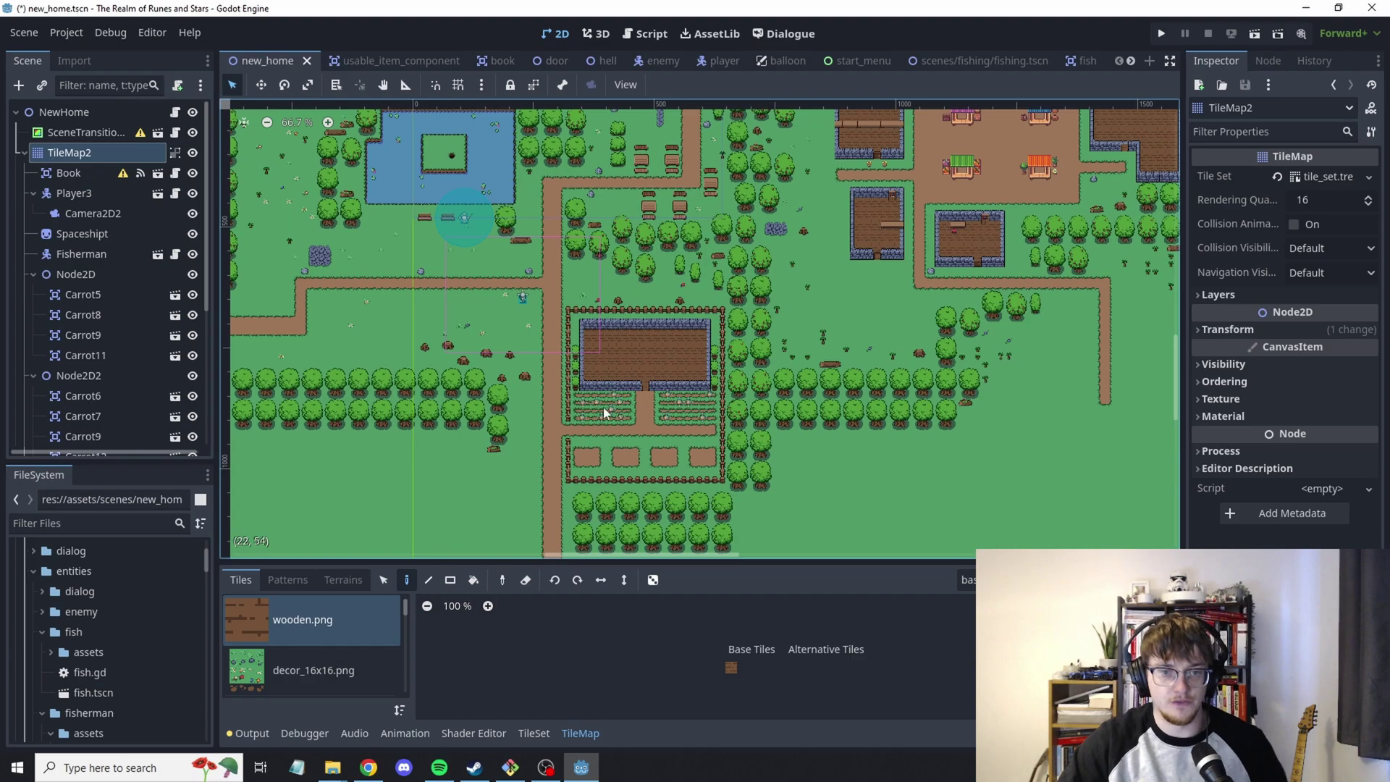
pyautogui.moveTo(603, 407); pyautogui.dragTo(637, 440, button='middle')
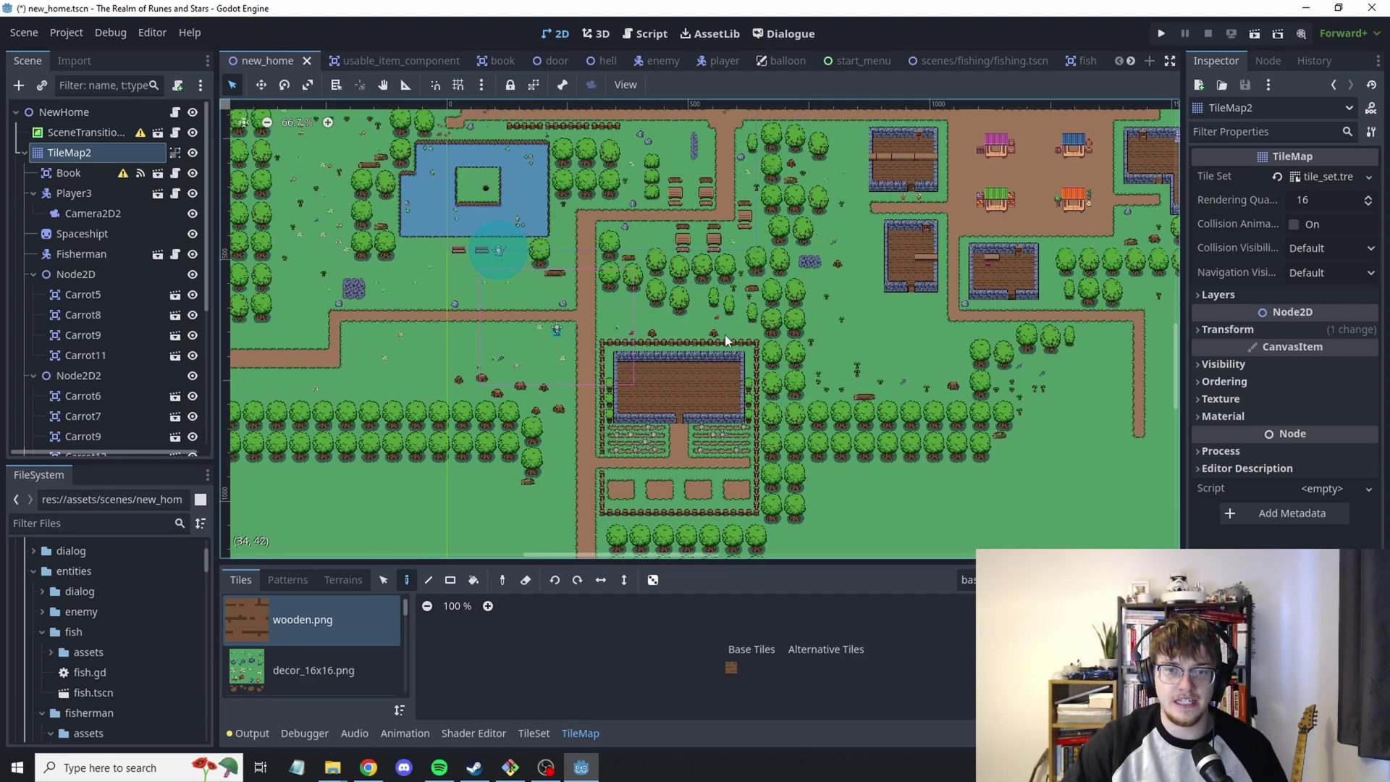
pyautogui.moveTo(724, 335); pyautogui.dragTo(797, 396, button='middle')
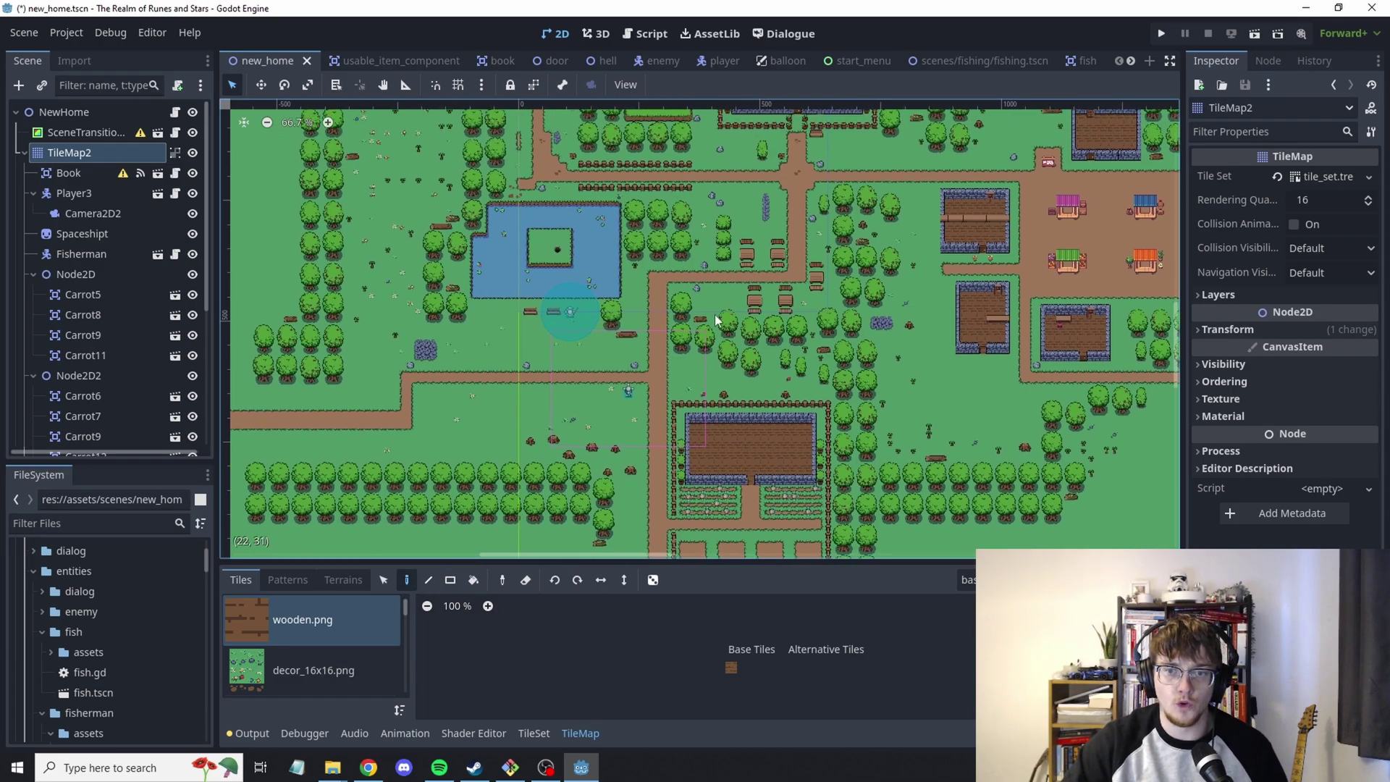
pyautogui.moveTo(715, 320); pyautogui.dragTo(691, 372, button='middle')
pyautogui.scroll(-1, 775, 323)
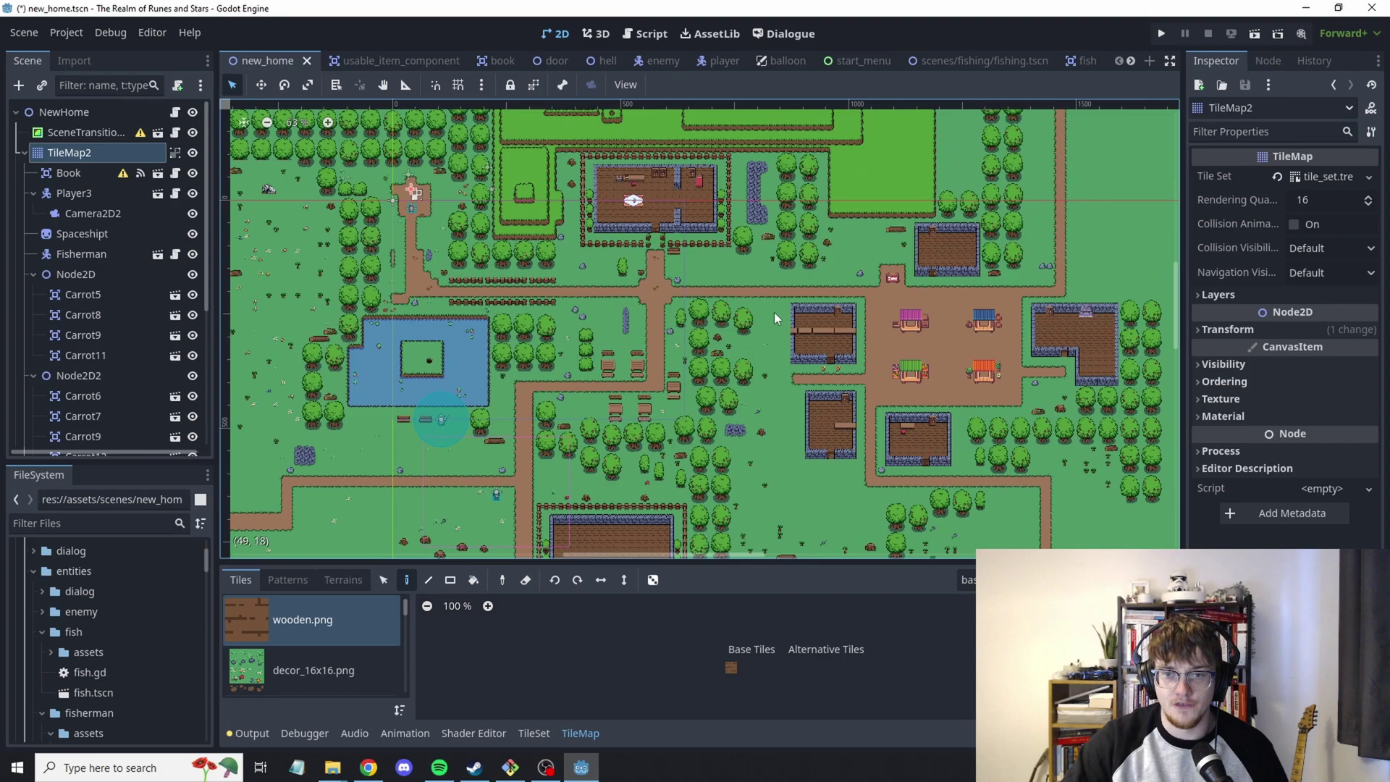
pyautogui.scroll(-5, 623, 457)
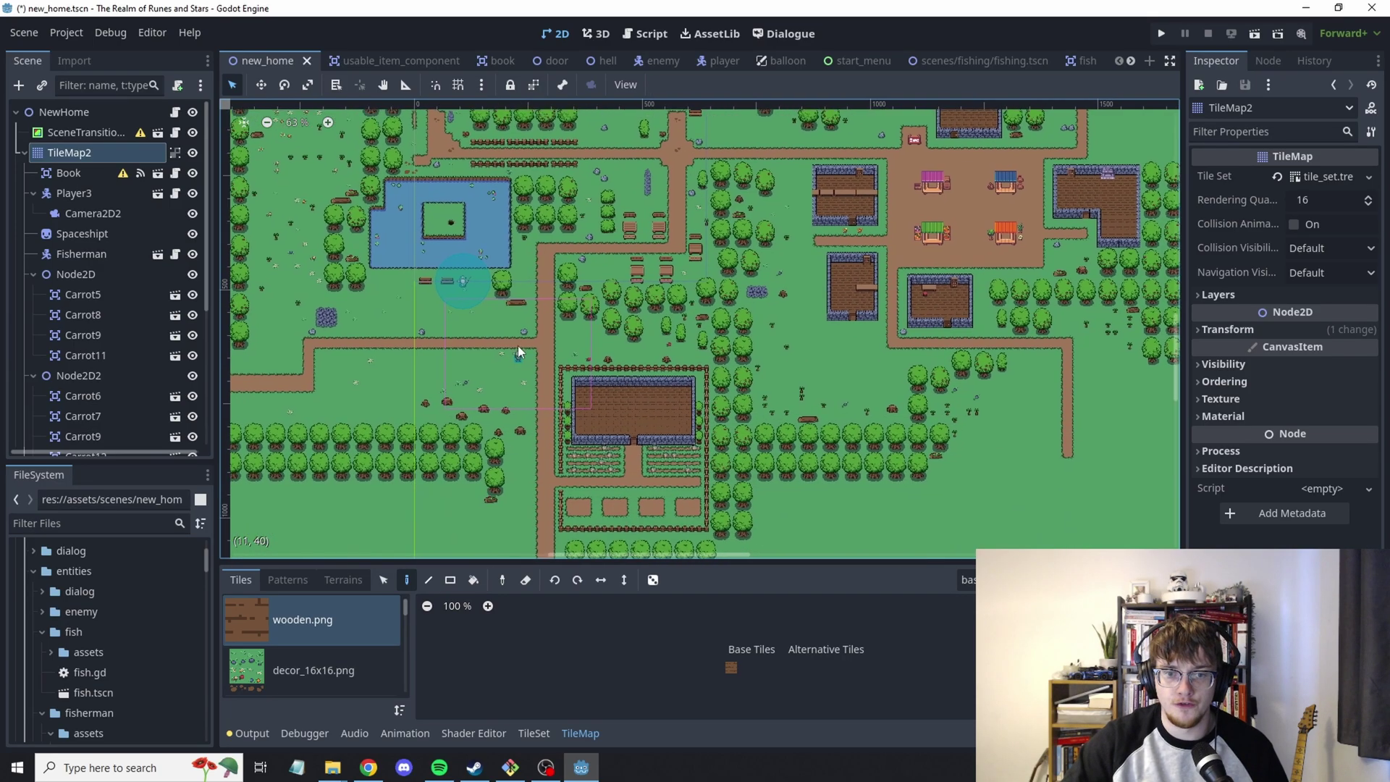
pyautogui.moveTo(519, 345); pyautogui.dragTo(748, 448, button='middle')
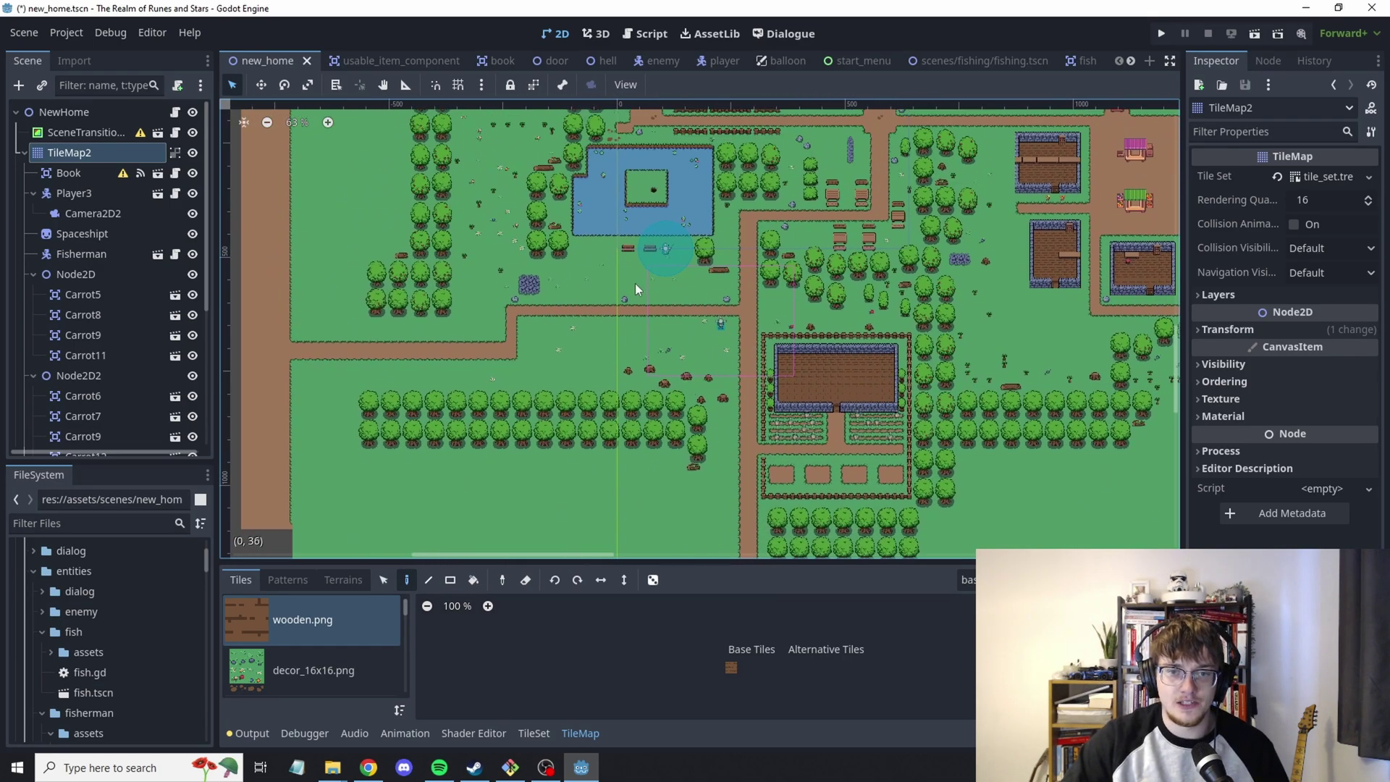
pyautogui.scroll(5, 636, 284)
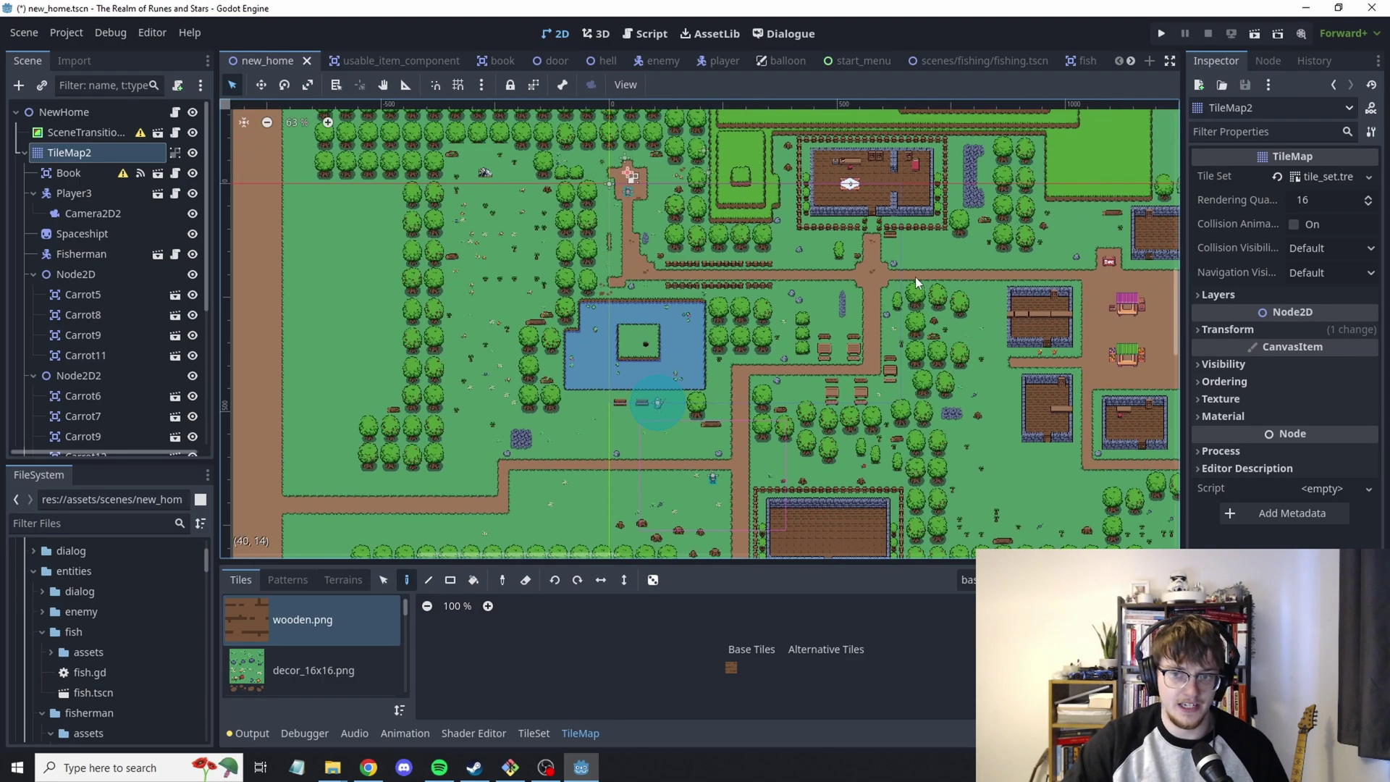
pyautogui.keyDown('shift'); pyautogui.hscroll(3, 916, 282); pyautogui.keyUp('shift')
pyautogui.scroll(-3, 816, 281)
pyautogui.keyDown('shift'); pyautogui.hscroll(5, 838, 307); pyautogui.keyUp('shift')
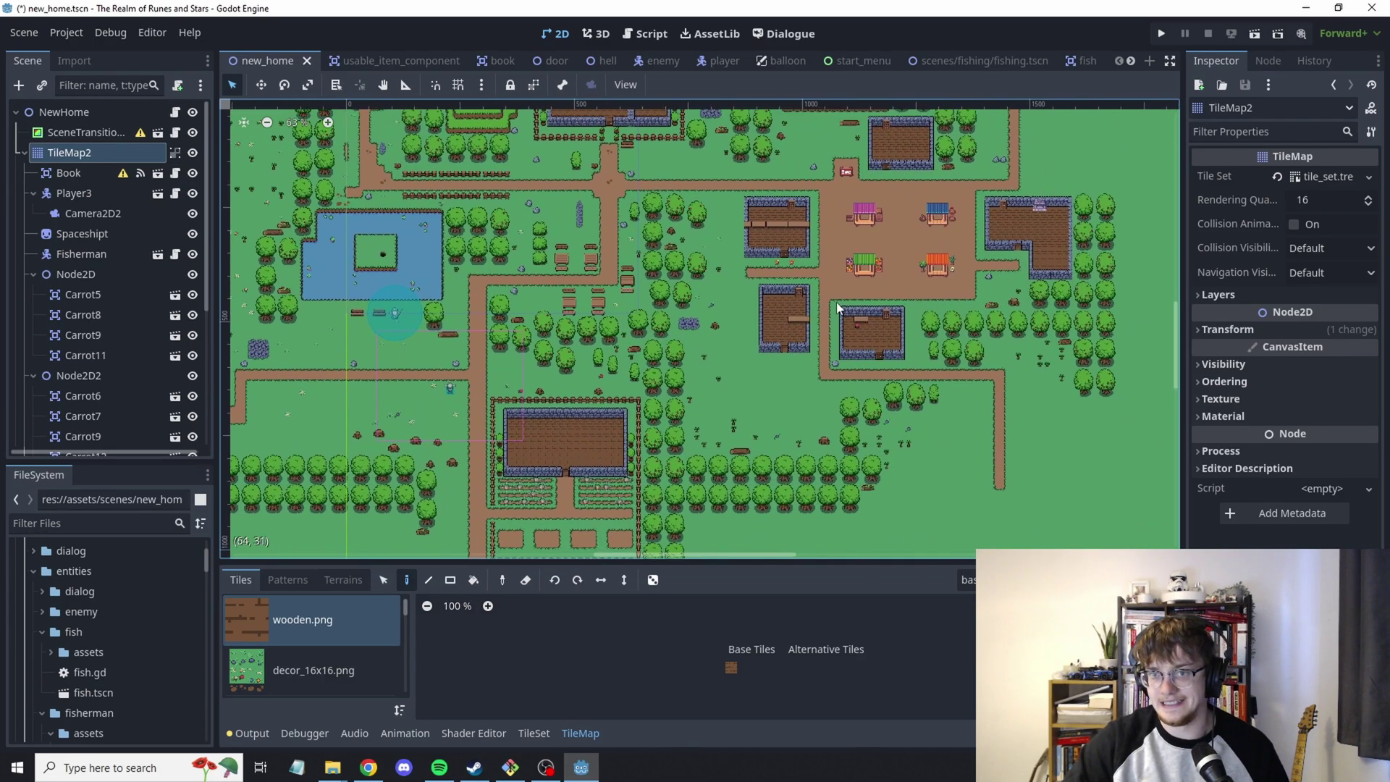
pyautogui.scroll(5, 797, 310)
pyautogui.keyDown('shift'); pyautogui.hscroll(4, 757, 311); pyautogui.keyUp('shift')
pyautogui.scroll(-3, 739, 348)
pyautogui.keyDown('shift'); pyautogui.hscroll(-4, 737, 315); pyautogui.keyUp('shift')
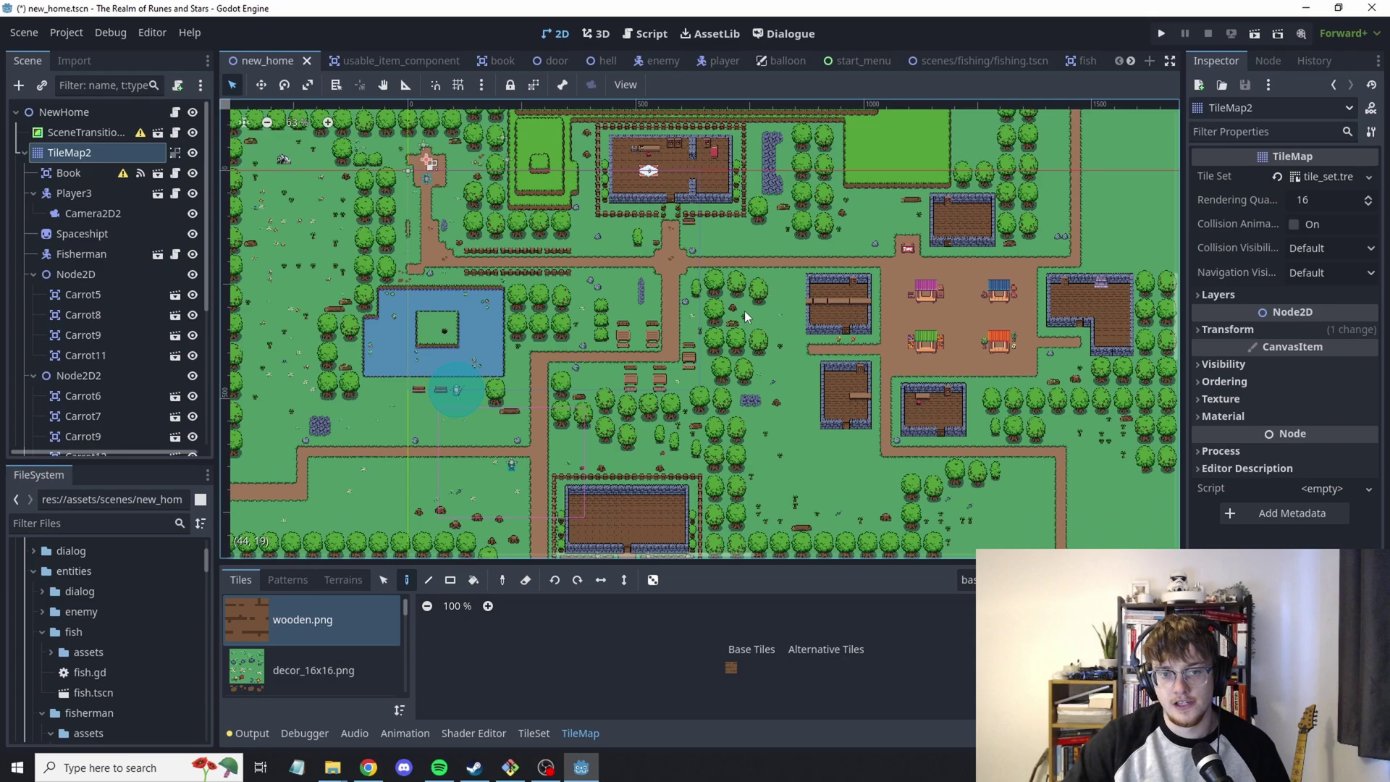
pyautogui.scroll(-1, 745, 316)
pyautogui.keyDown('shift'); pyautogui.hscroll(-2, 744, 317); pyautogui.keyUp('shift')
pyautogui.scroll(-1, 659, 416)
pyautogui.keyDown('shift'); pyautogui.hscroll(-1, 658, 416); pyautogui.keyUp('shift')
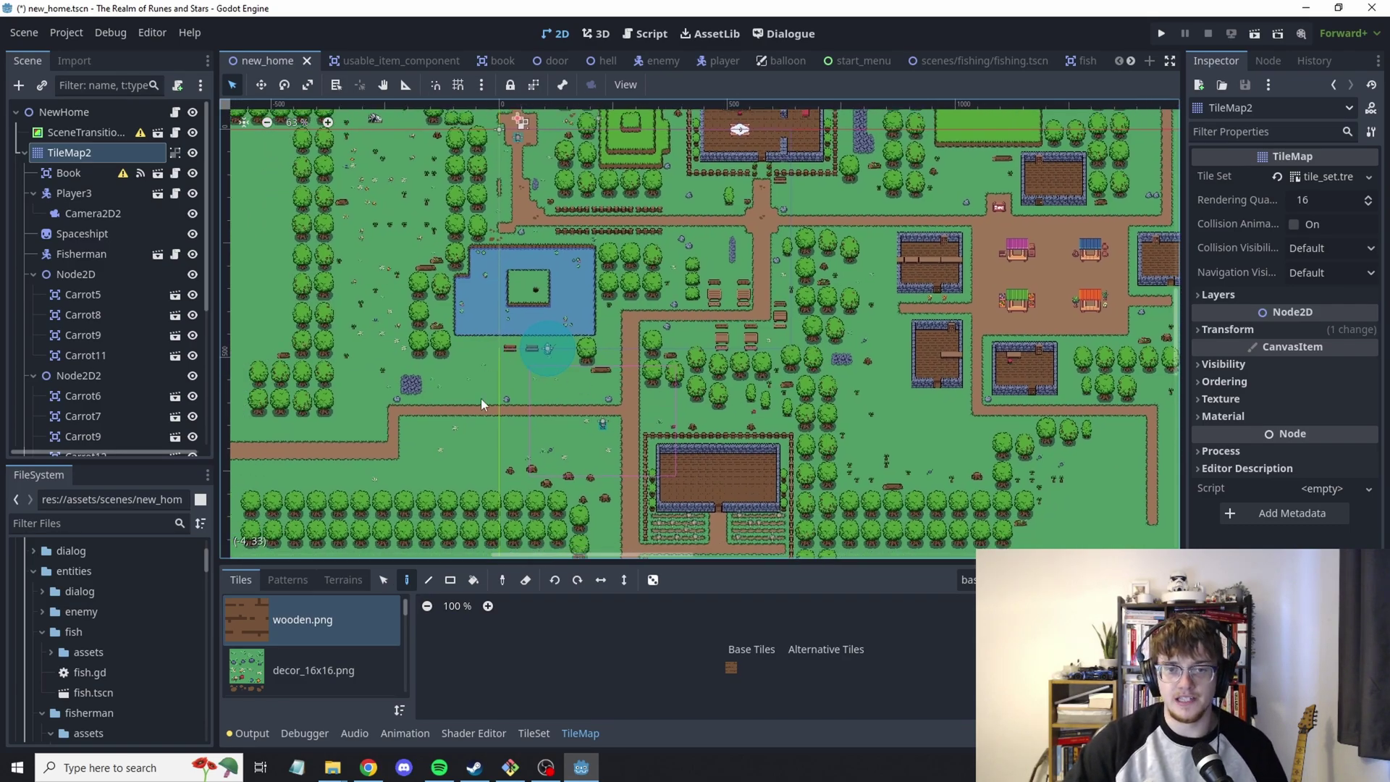
pyautogui.scroll(1, 550, 311)
pyautogui.keyDown('shift'); pyautogui.hscroll(-1, 550, 312); pyautogui.keyUp('shift')
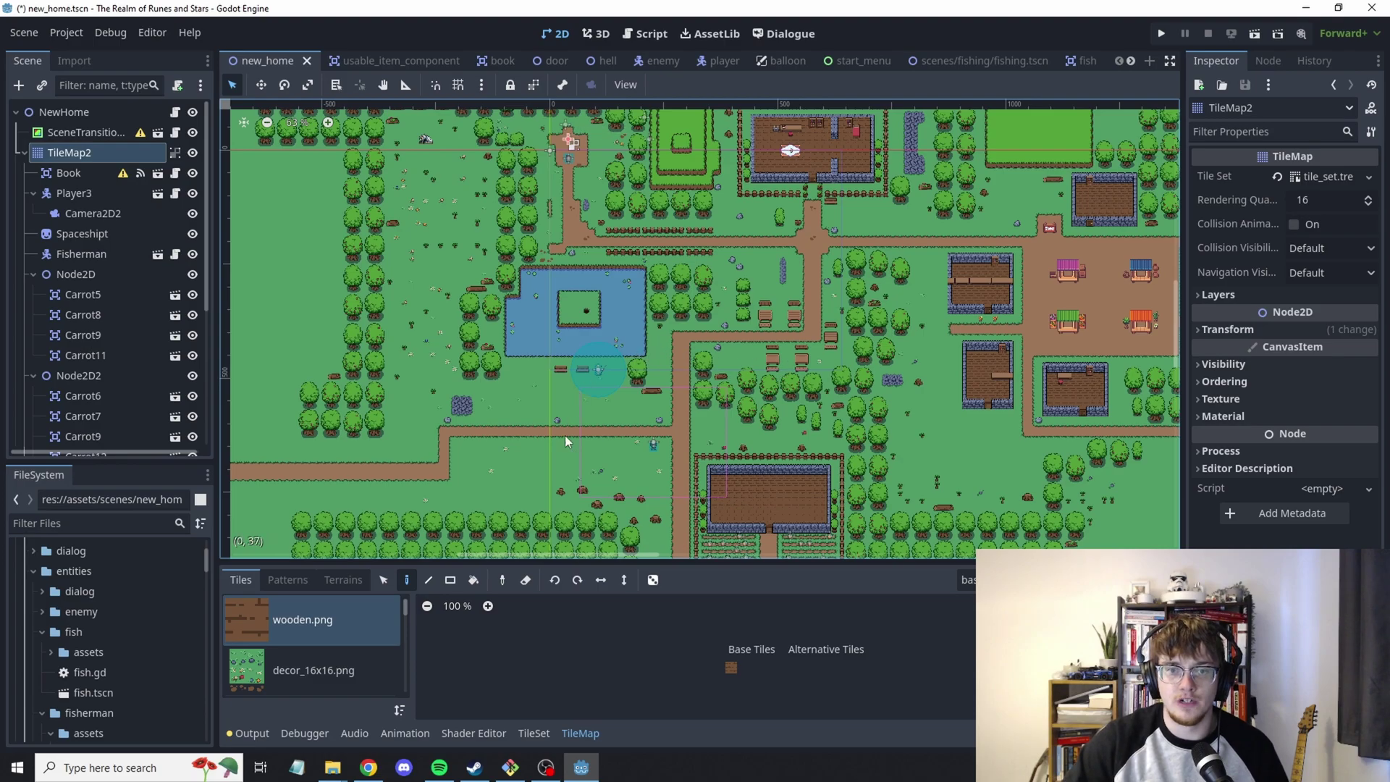
pyautogui.scroll(-3, 557, 433)
# - Run the game with F5 and walk the hero left and up toward the pond
pyautogui.press('F5')
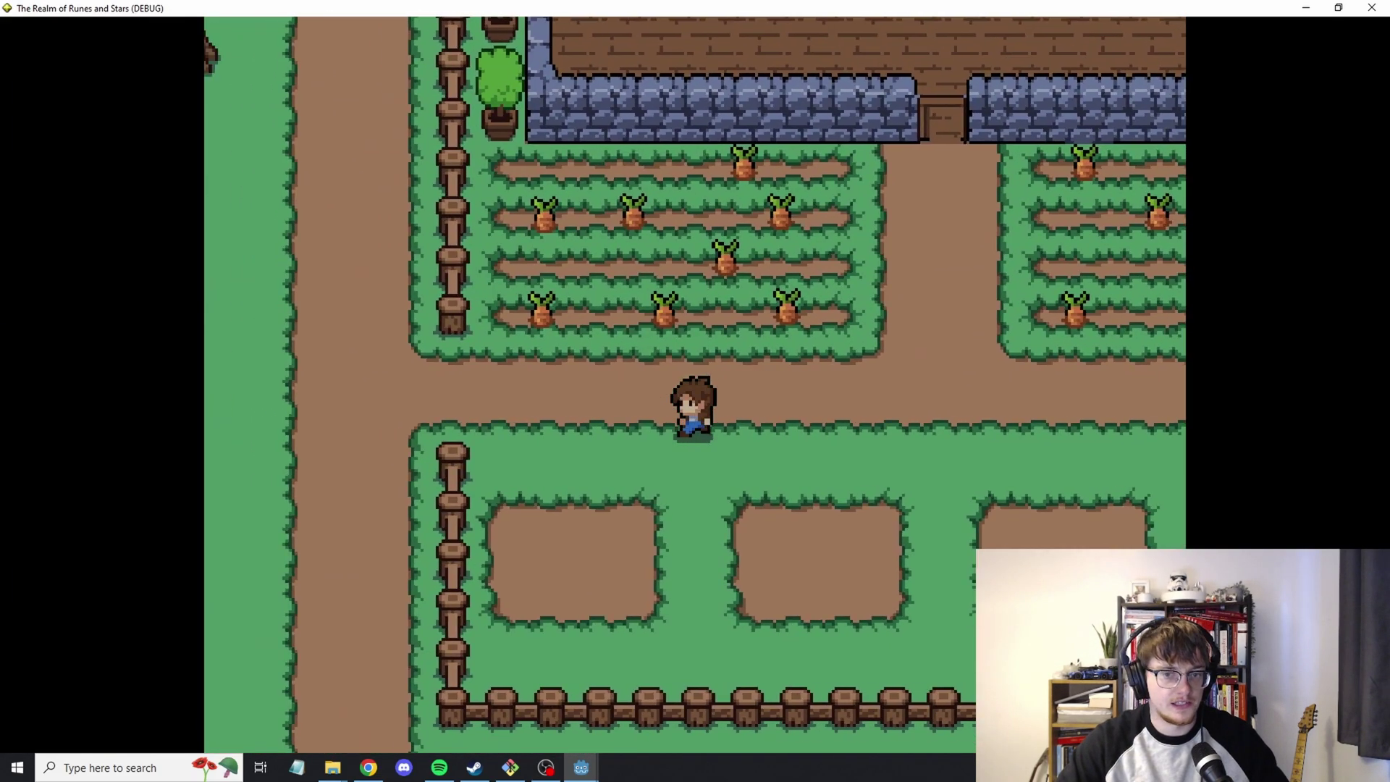
pyautogui.press('Left')
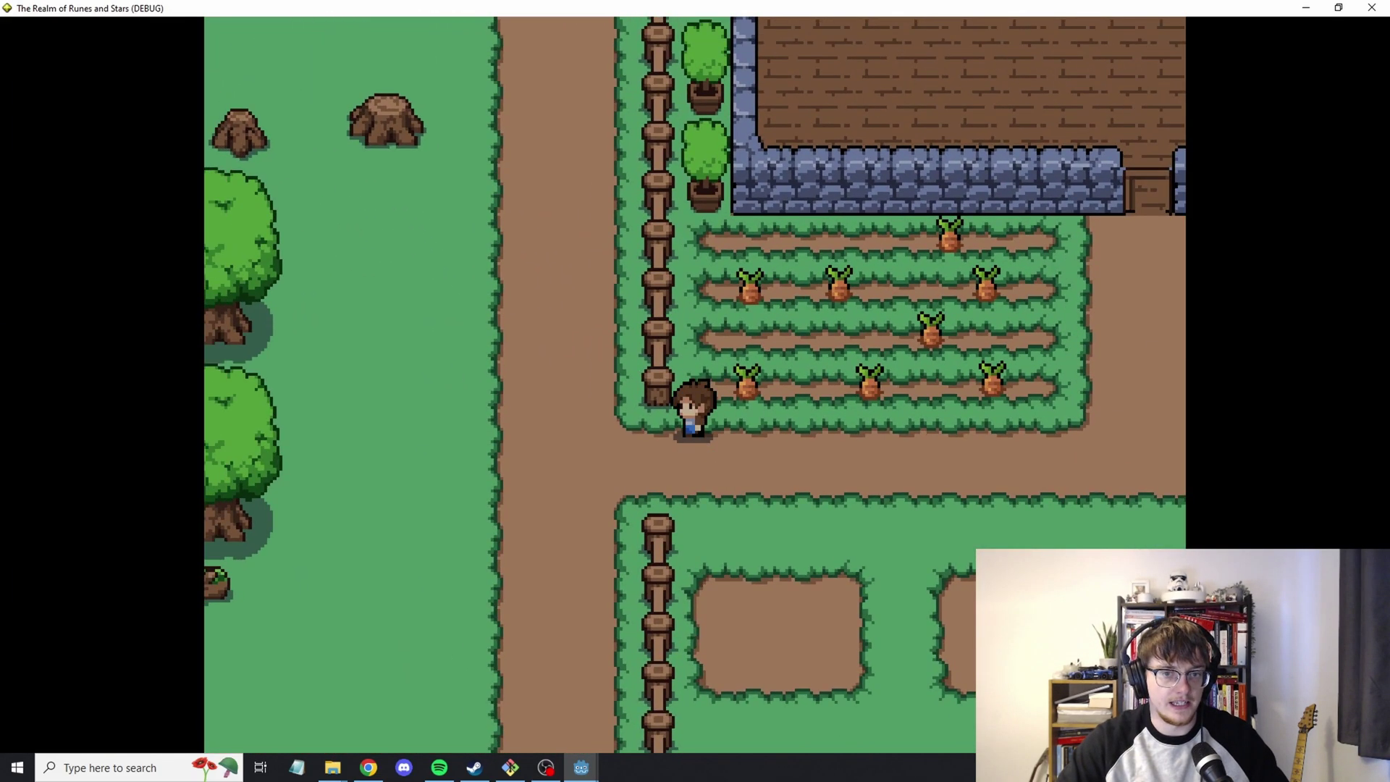
pyautogui.press('Left')
pyautogui.press('Up')
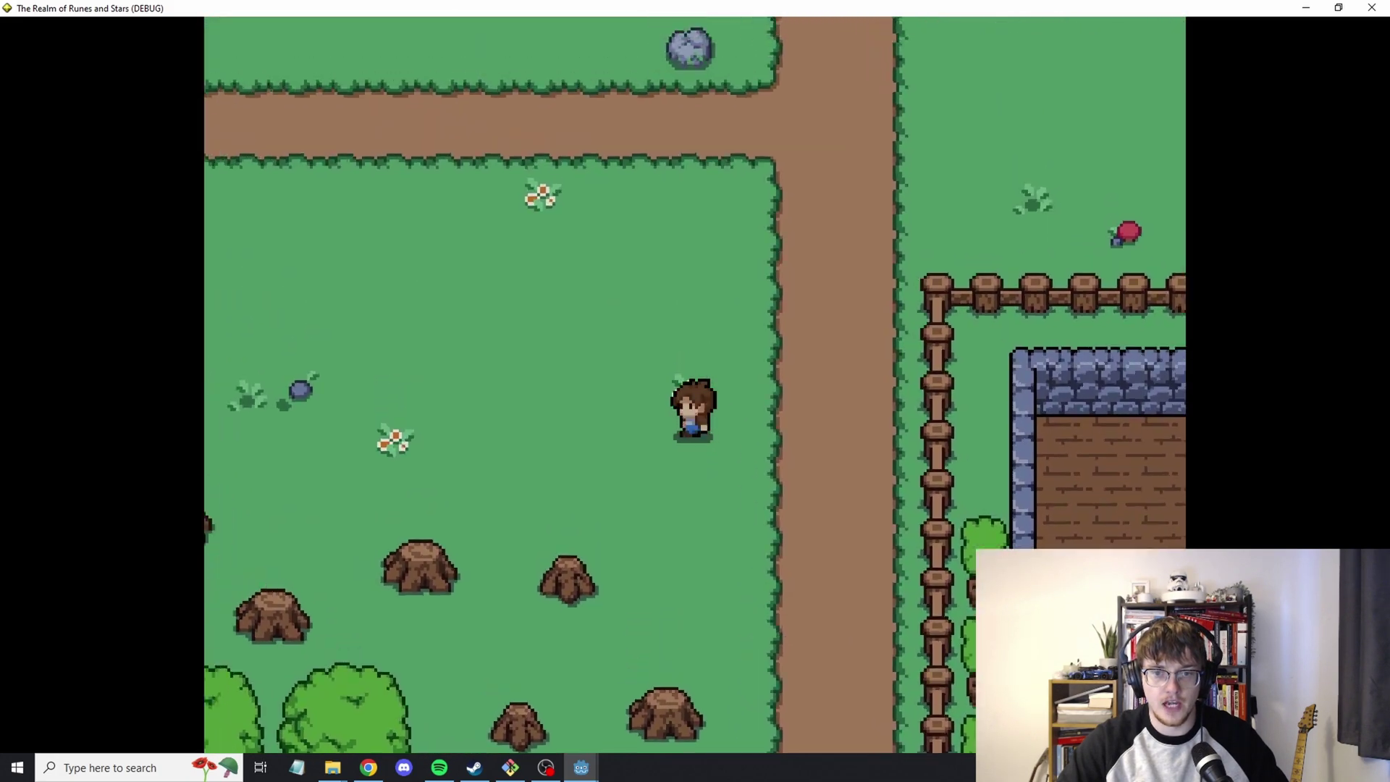
pyautogui.press('Up')
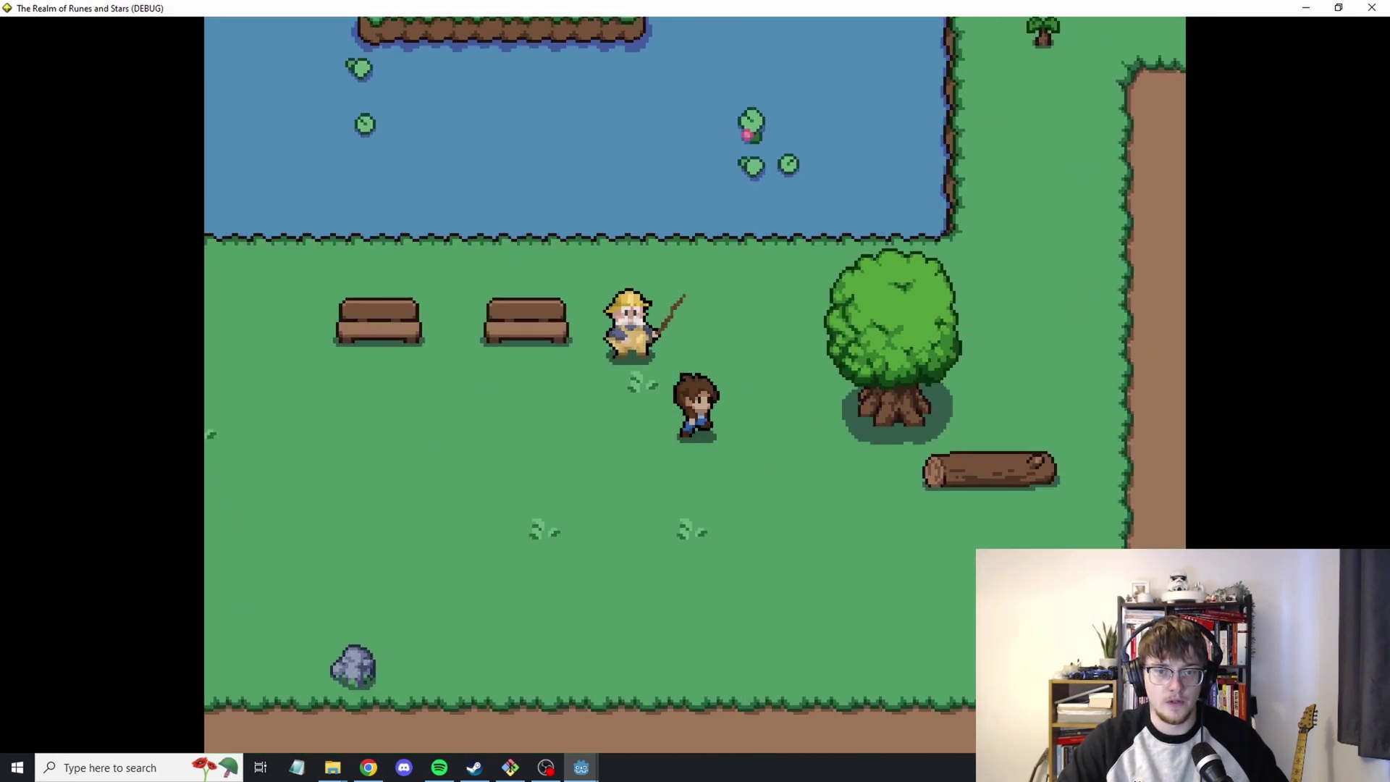
# - Step beside the Fat Fisherman and talk through his dialogue to the fishing-tutorial prompt
pyautogui.press('Up')
pyautogui.press('space')
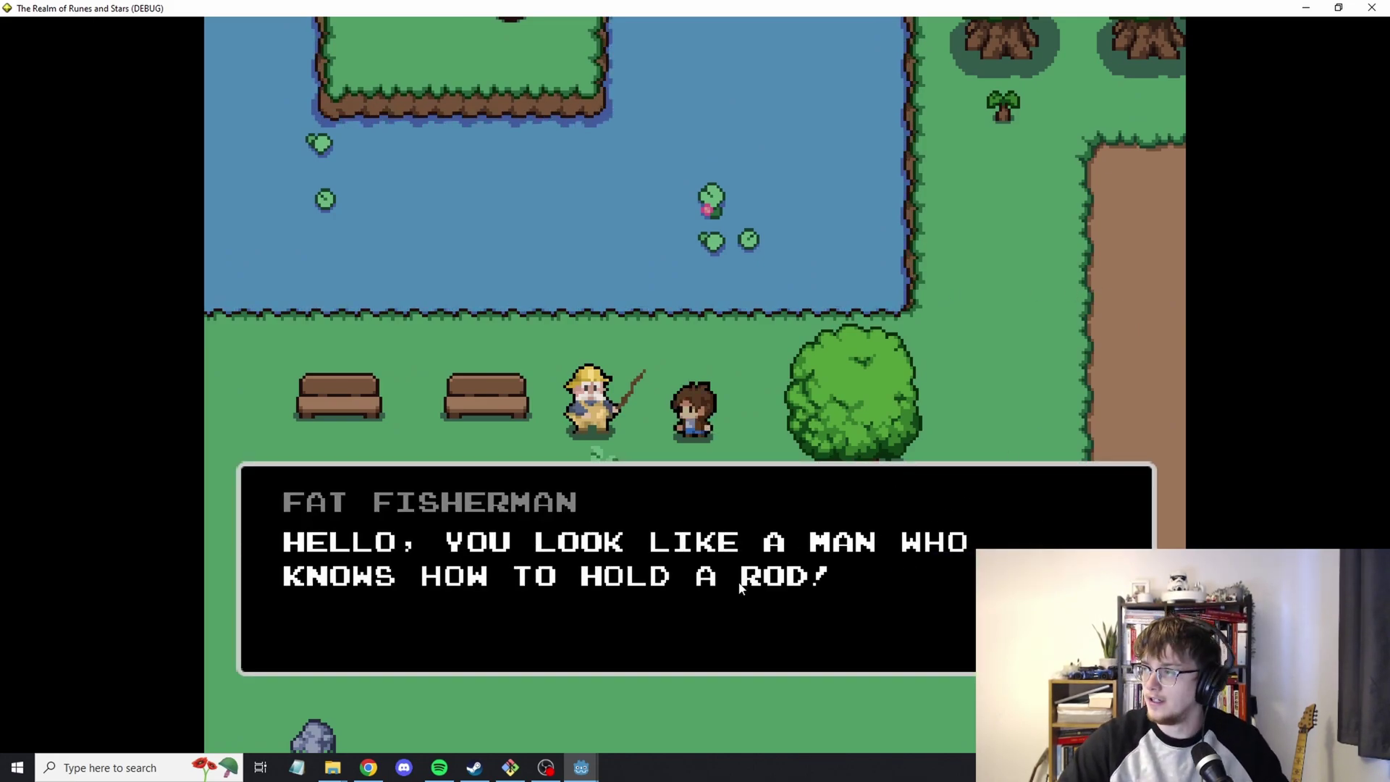
pyautogui.press('space')
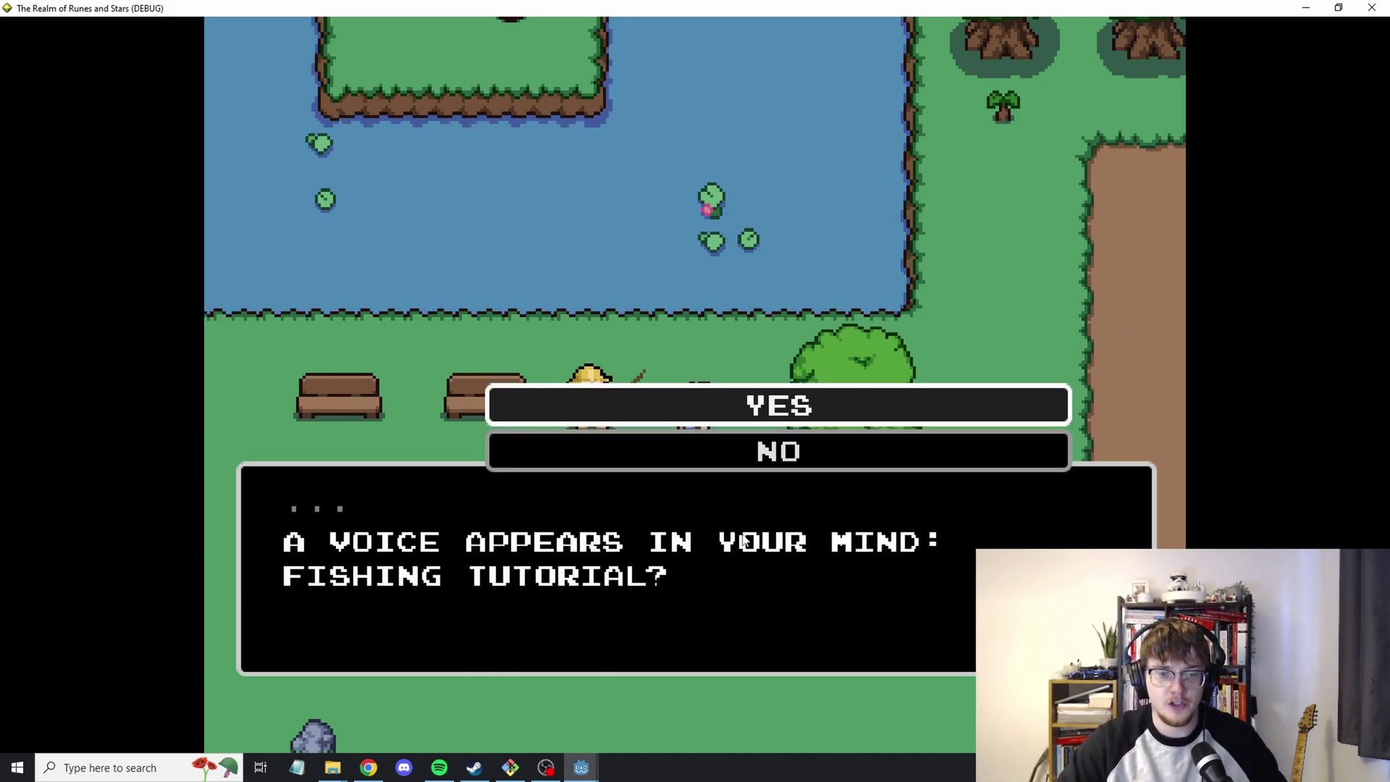
# - Accept the fishing tutorial and catch the first five fish around the pond
pyautogui.click(679, 396)
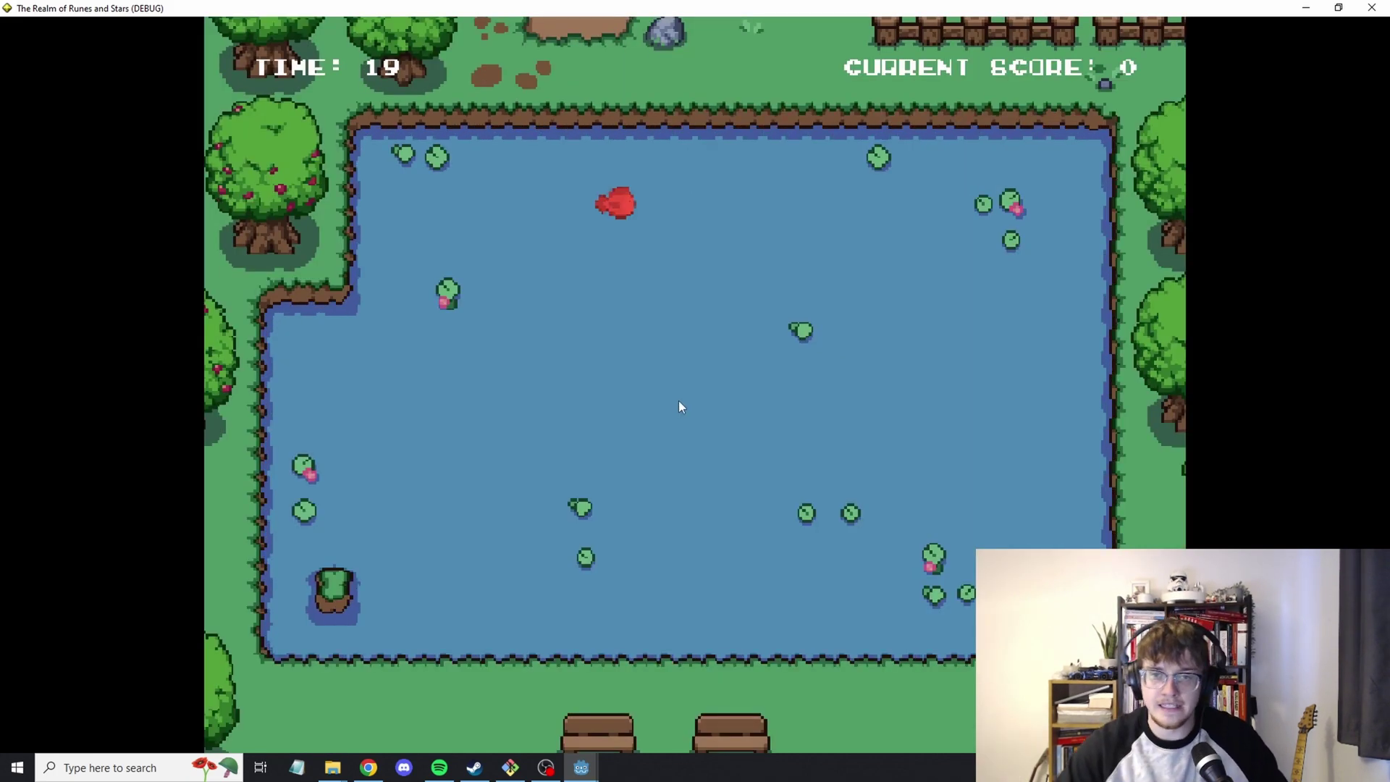
pyautogui.click(614, 203)
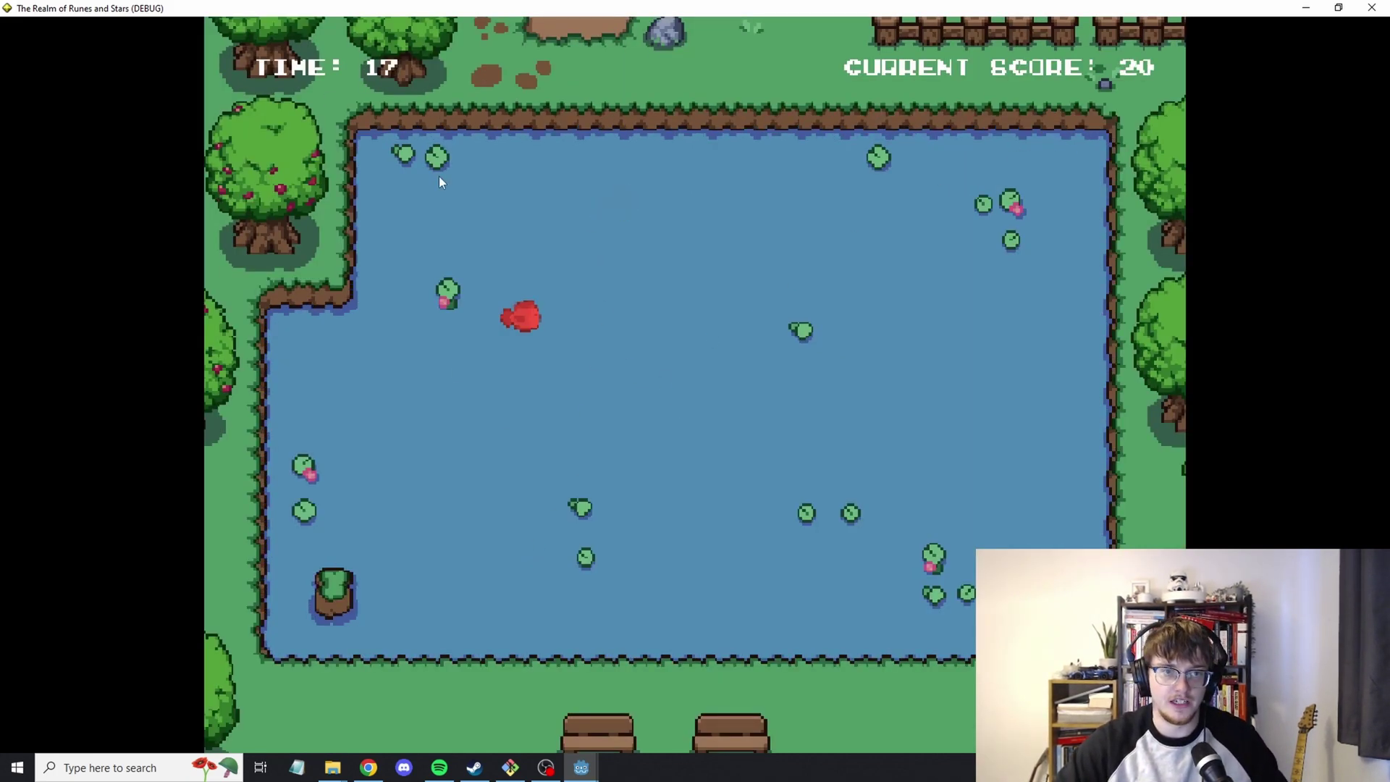
pyautogui.click(498, 248)
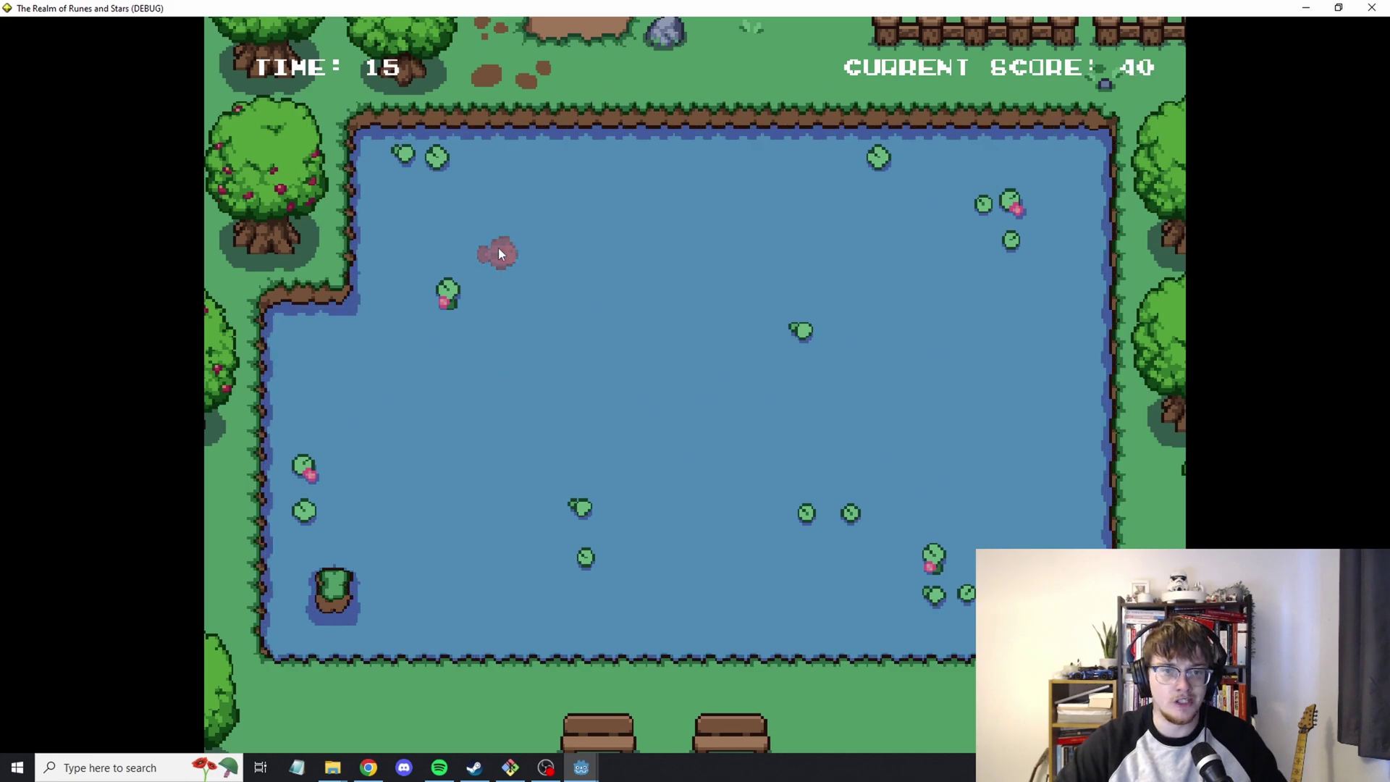
pyautogui.click(1062, 216)
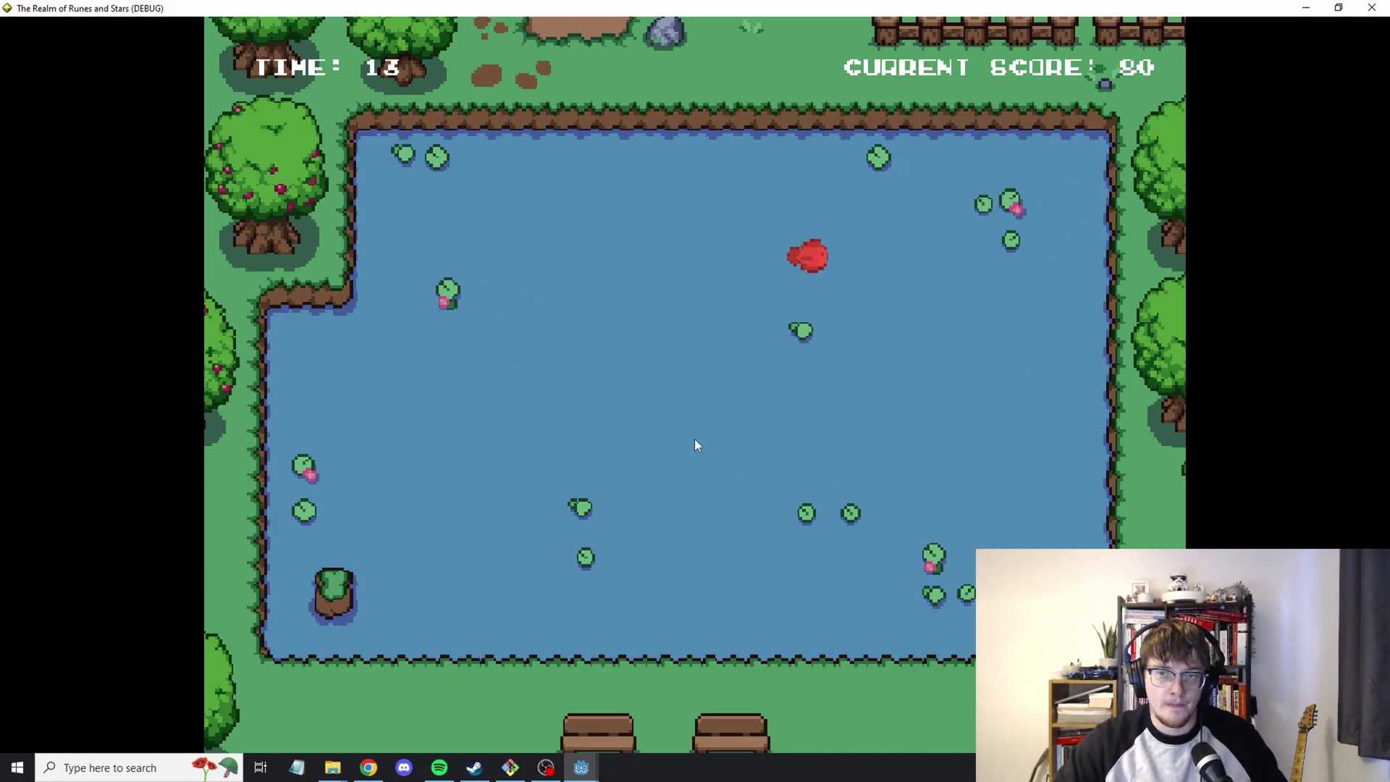
pyautogui.click(799, 246)
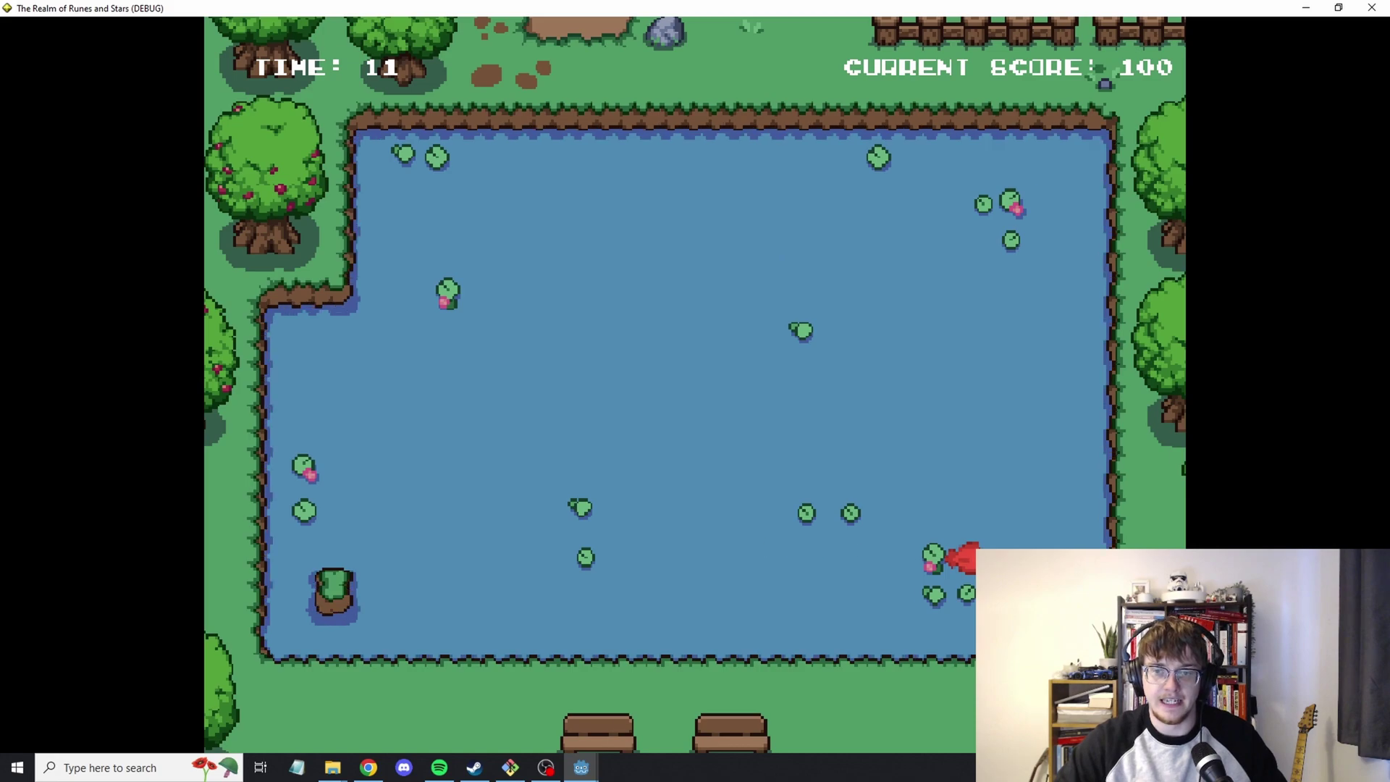
pyautogui.click(962, 558)
# - Catch six more fish before time runs out, ending with a final score of 240
pyautogui.click(547, 192)
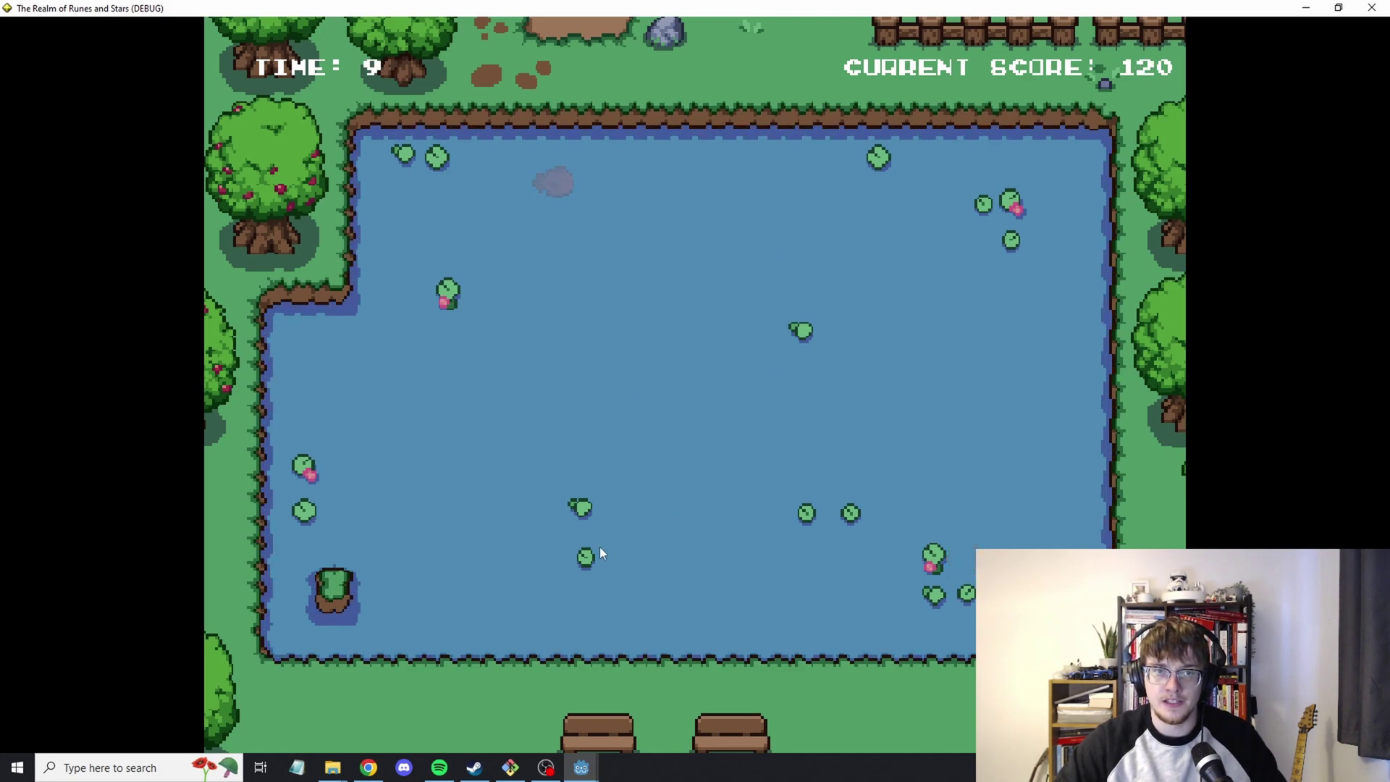
pyautogui.click(640, 456)
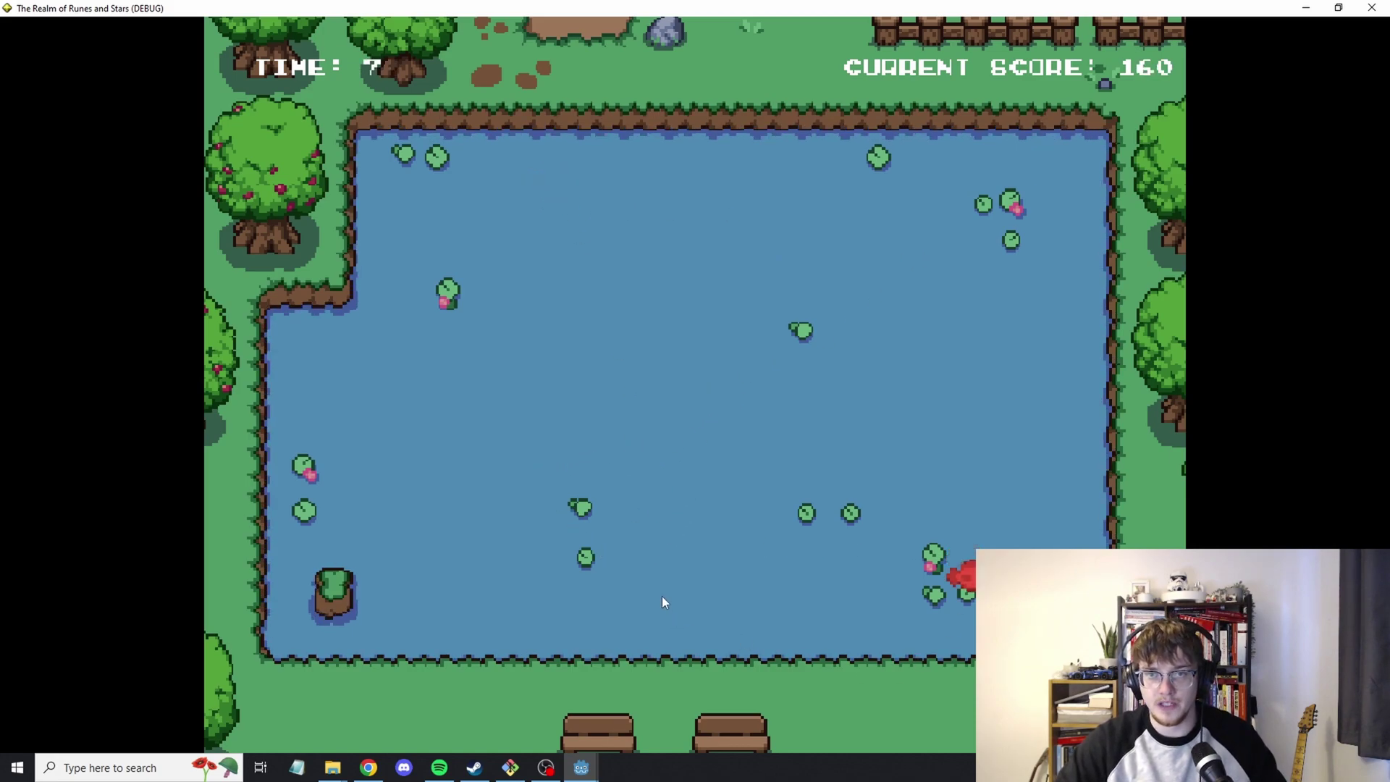
pyautogui.click(961, 576)
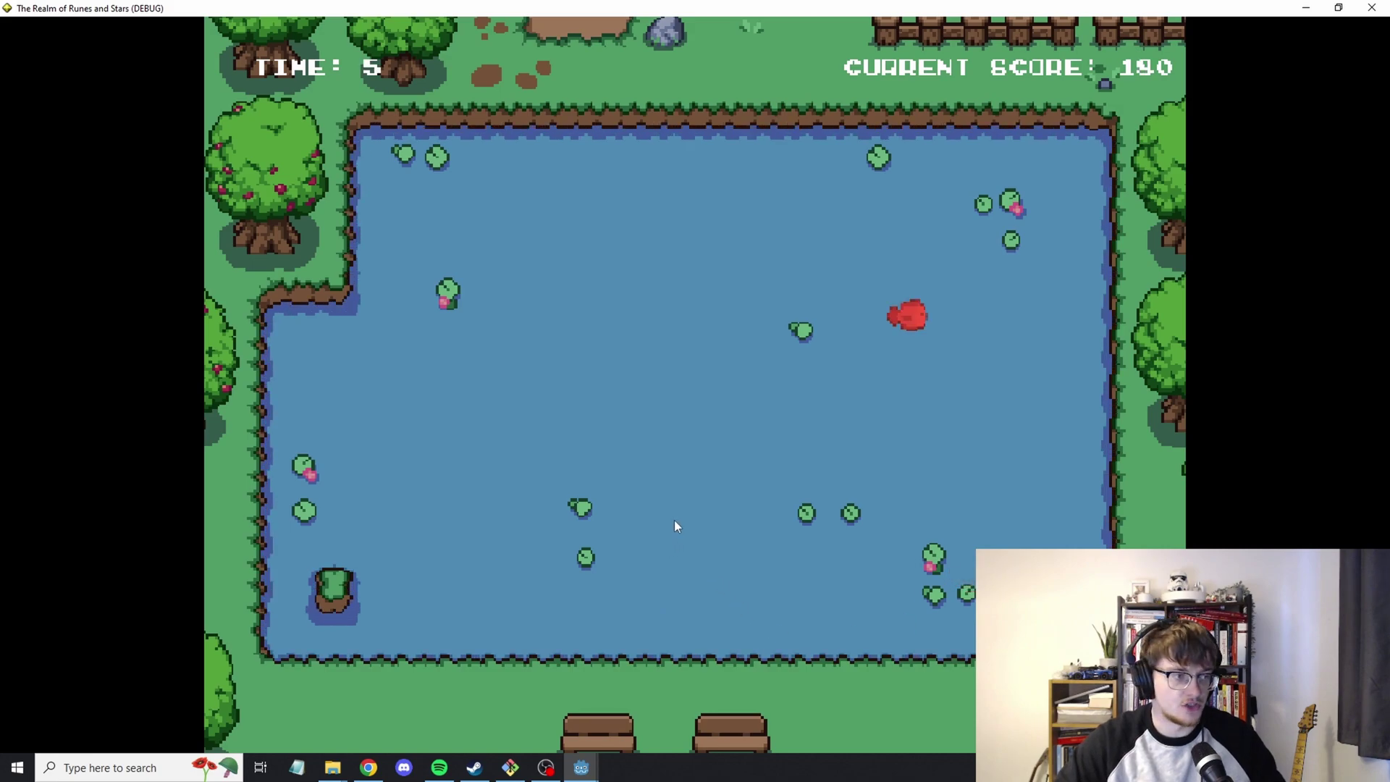
pyautogui.click(914, 316)
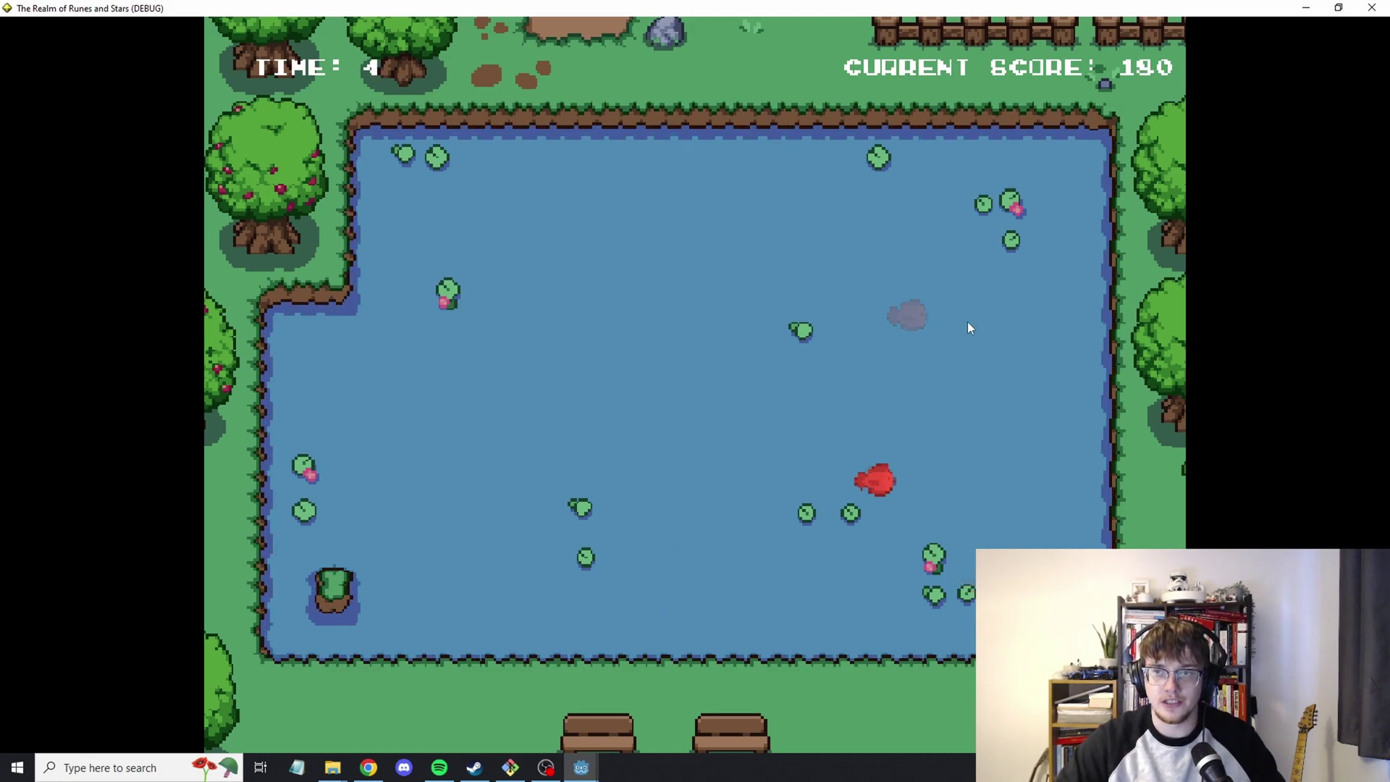
pyautogui.click(879, 479)
pyautogui.click(738, 312)
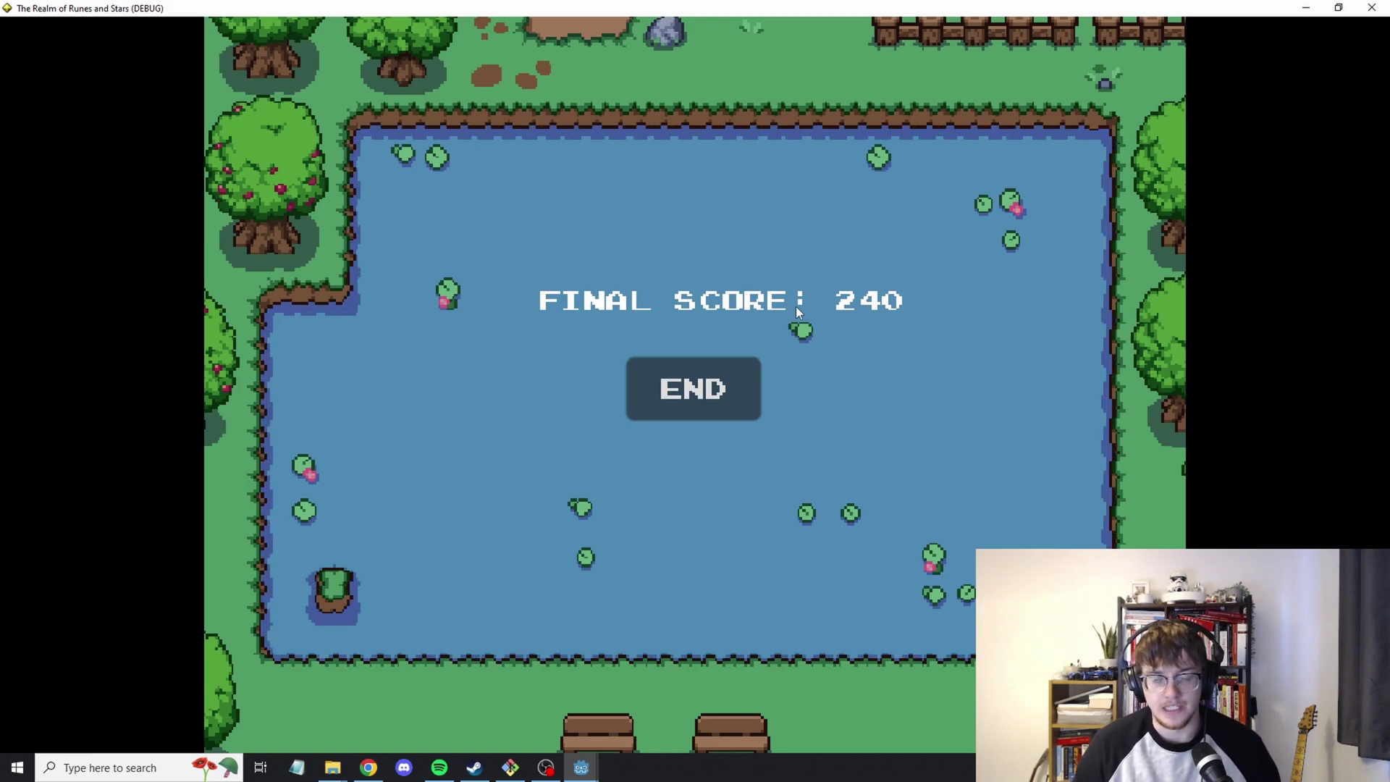
# - Press END on the results screen and walk the player up the dirt road past the benches
pyautogui.click(645, 375)
pyautogui.press('Up')
pyautogui.press('Left')
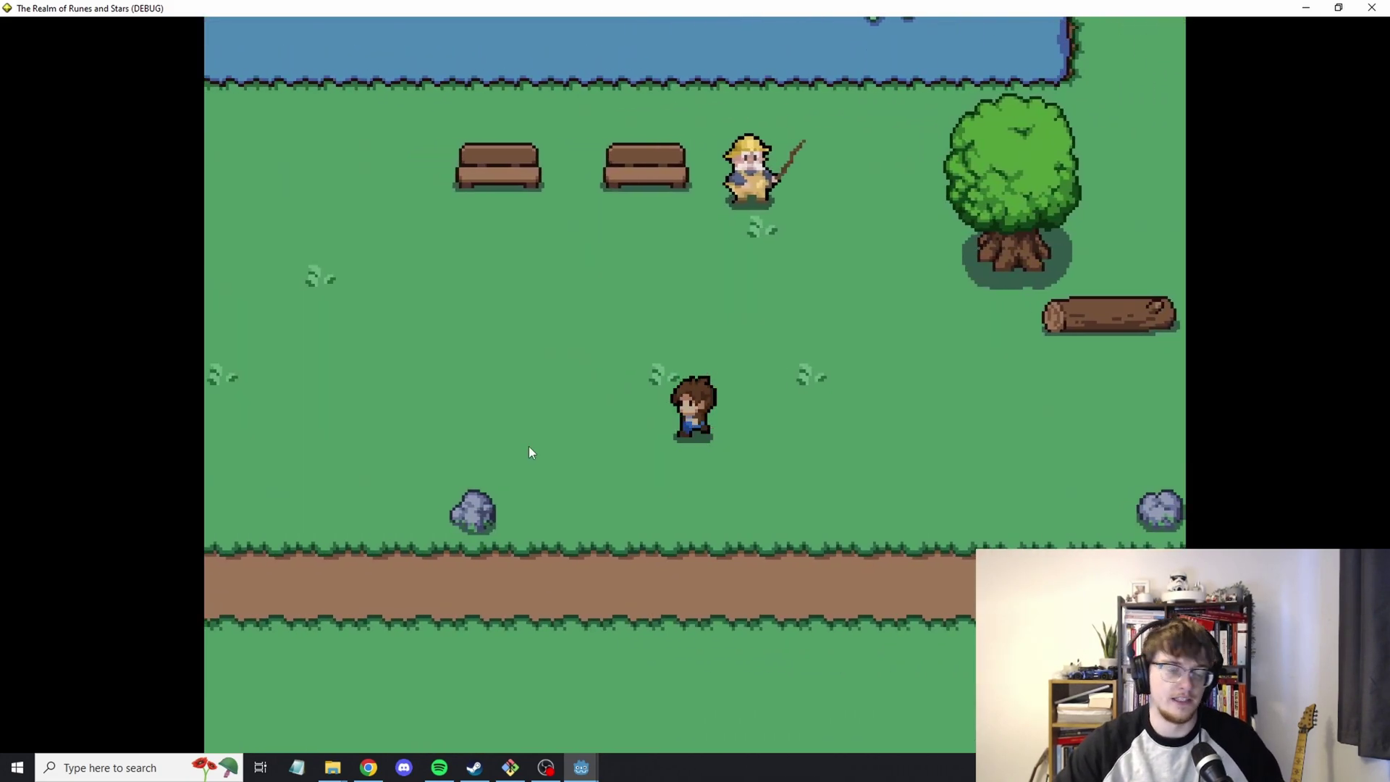
pyautogui.press('Up')
pyautogui.press('Right')
pyautogui.press('Down')
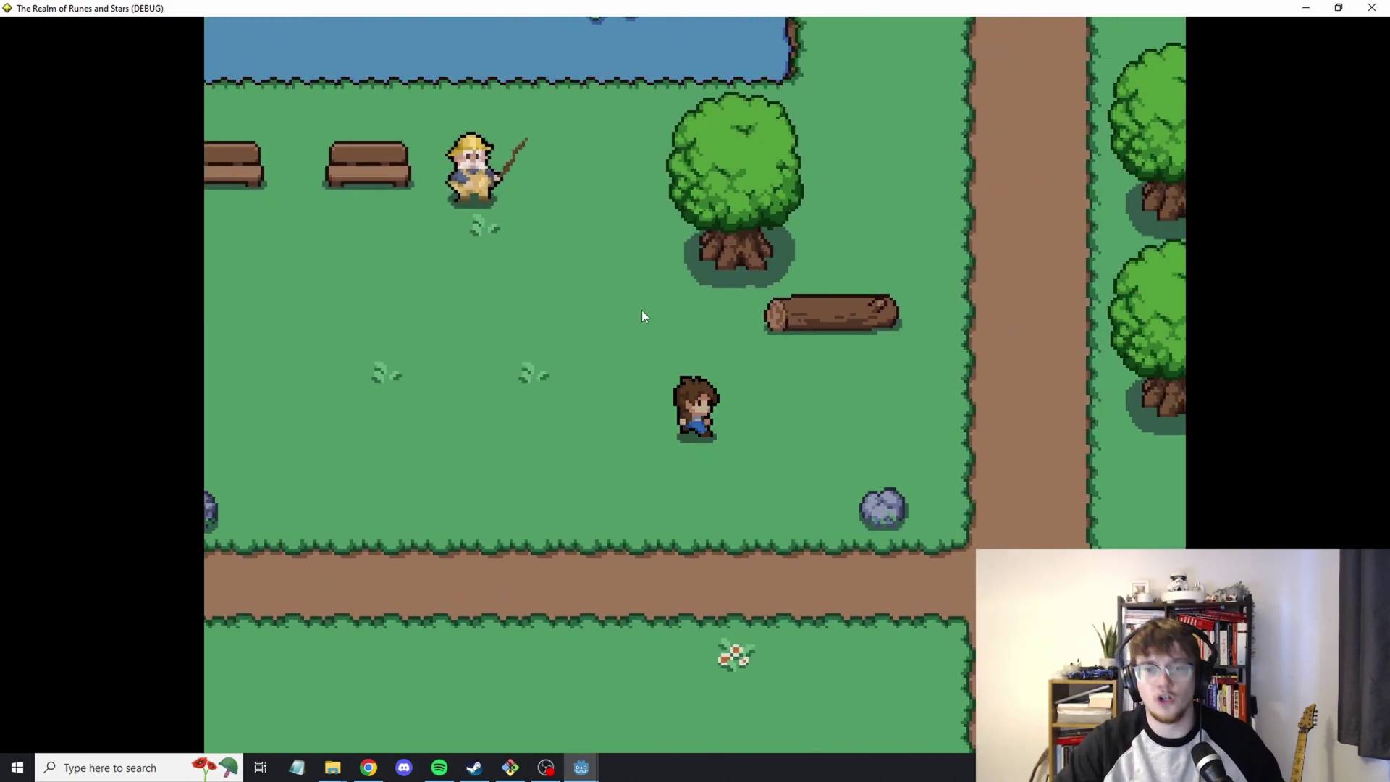
pyautogui.press('Up')
pyautogui.press('Right')
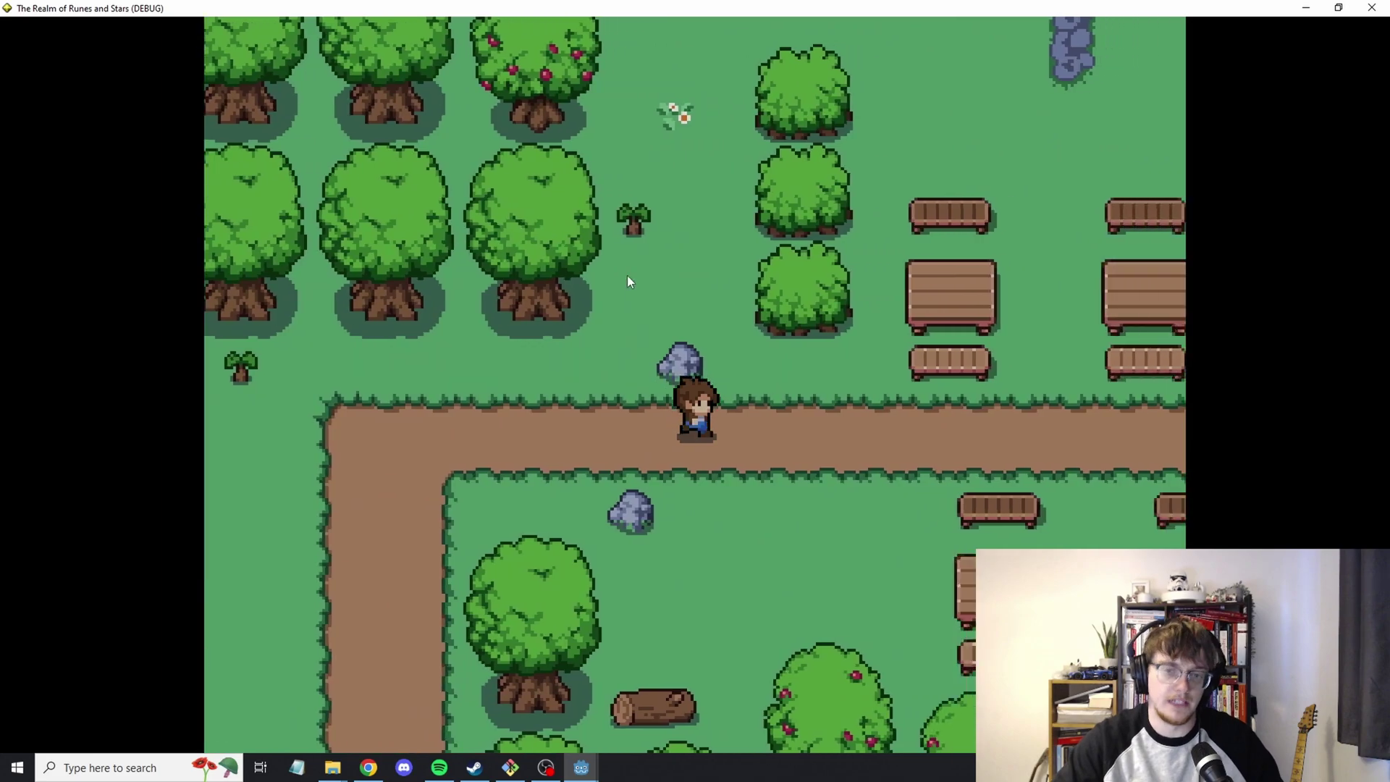
pyautogui.press('Right')
pyautogui.press('Up')
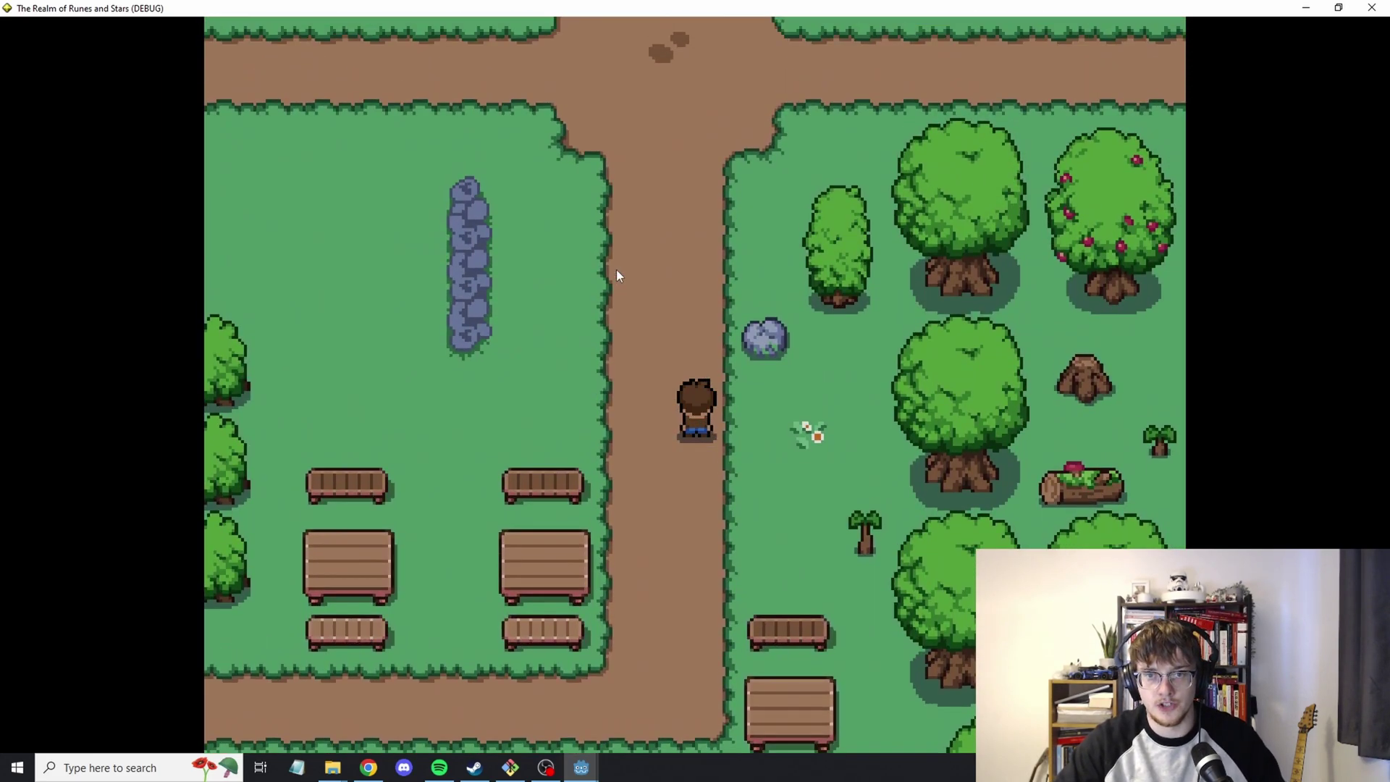
# - Walk the player back along the road to the fisherman, then leave the running game
pyautogui.press('Down')
pyautogui.press('Left')
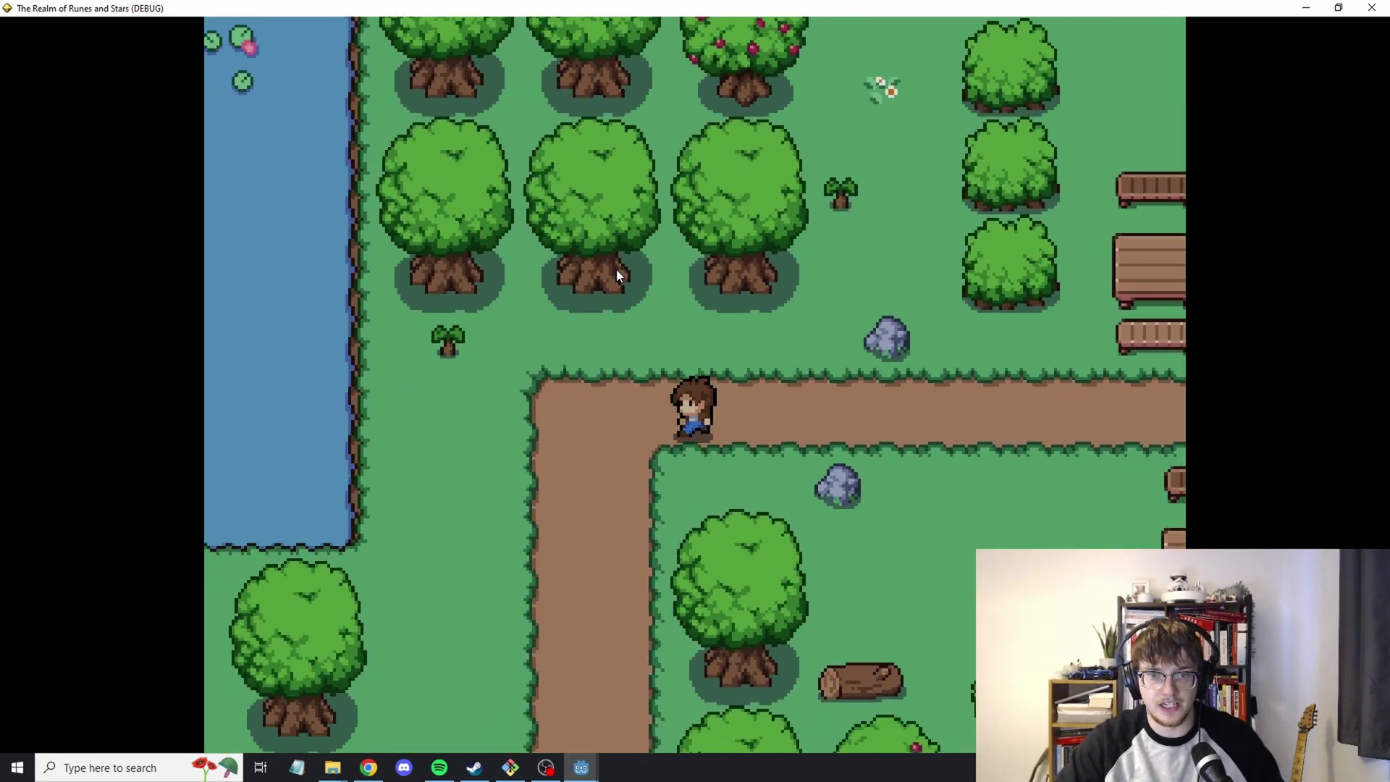
pyautogui.press('Up')
pyautogui.press('Right')
pyautogui.press('Down')
pyautogui.press('Left')
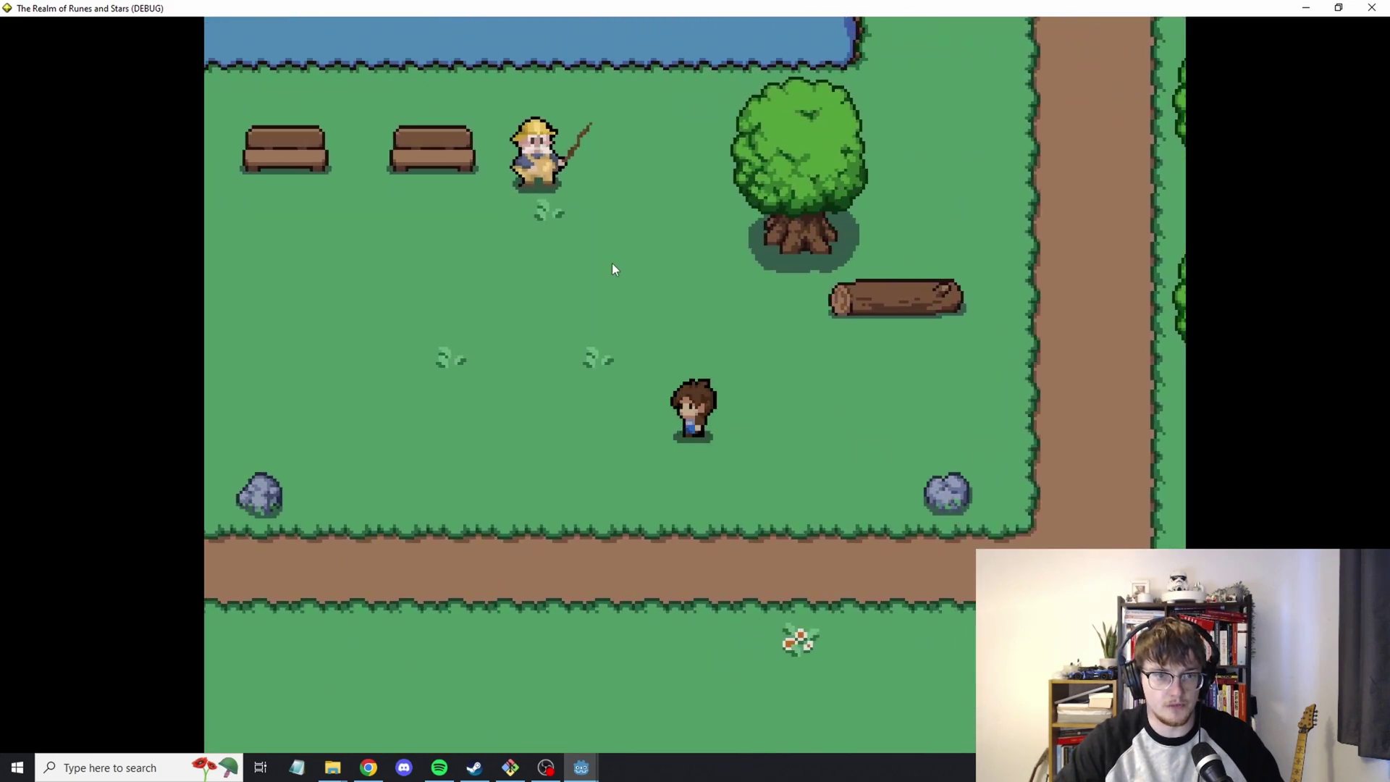
pyautogui.press('Up')
pyautogui.press('Left')
pyautogui.press('Down')
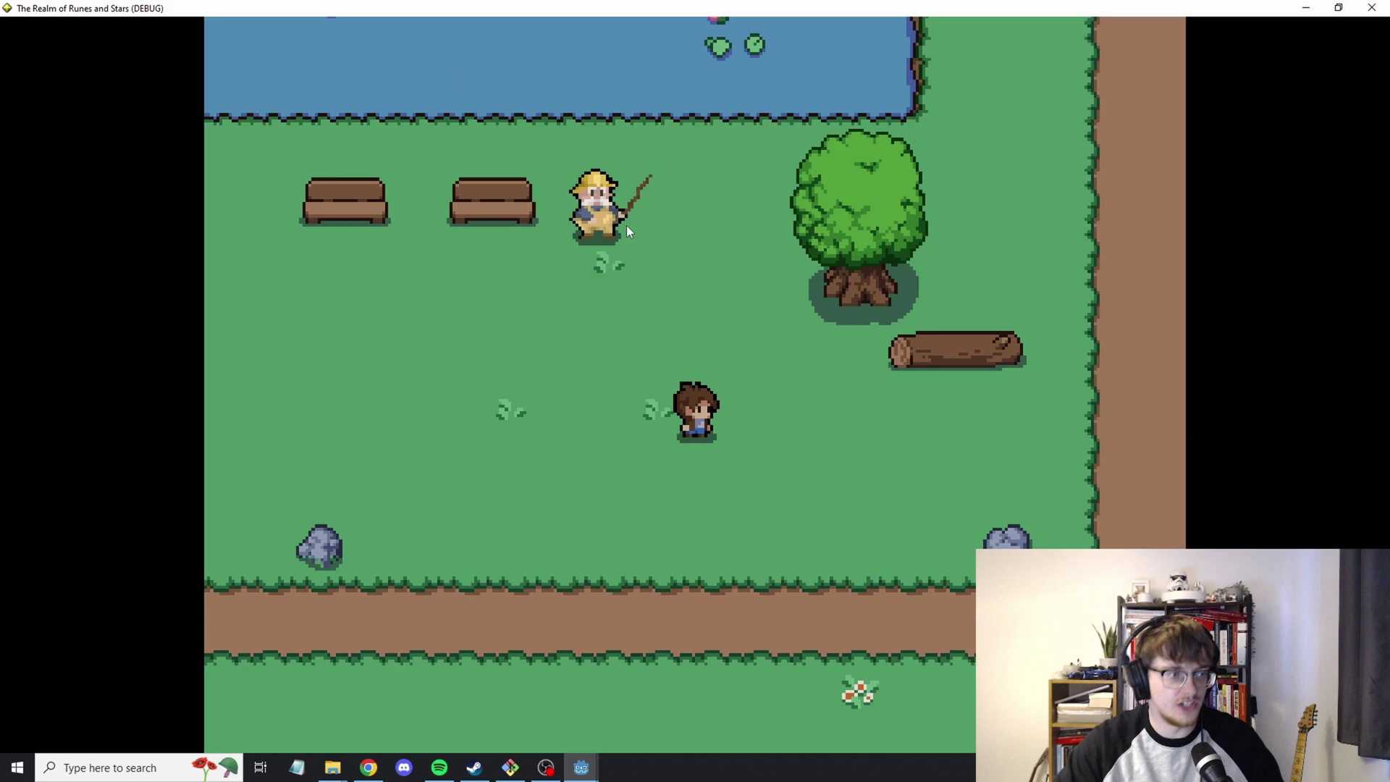
pyautogui.press('Left')
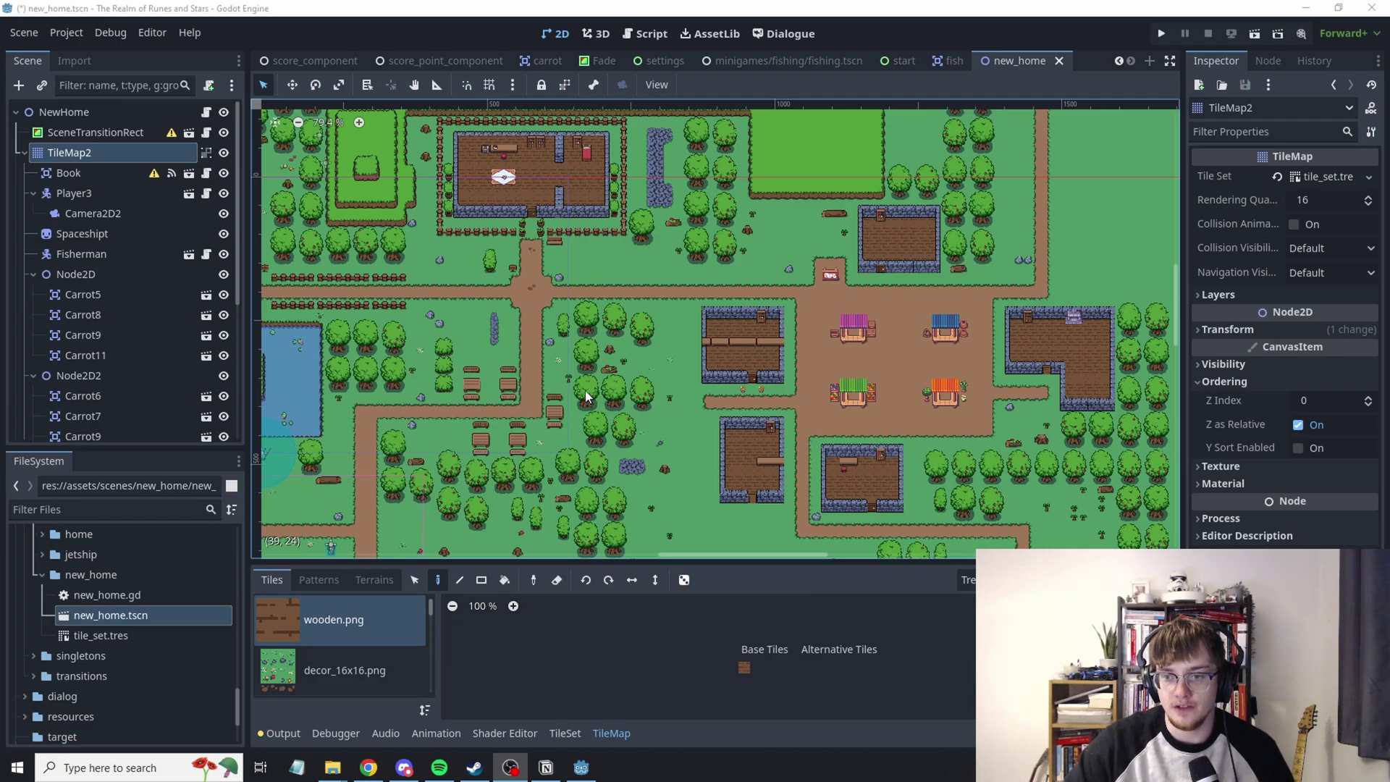
pyautogui.moveTo(615, 437); pyautogui.dragTo(684, 357, button='middle')
pyautogui.moveTo(311, 363); pyautogui.dragTo(591, 349, button='middle')
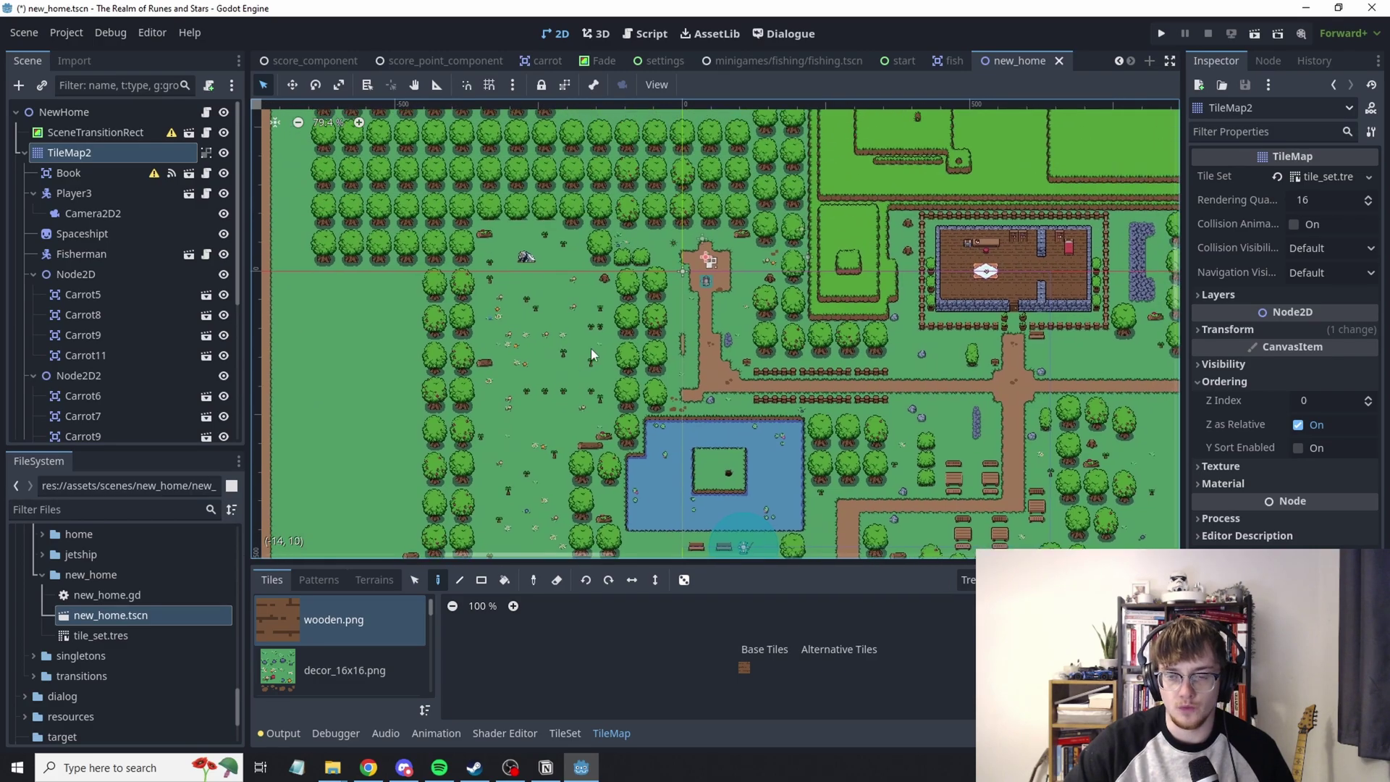
pyautogui.moveTo(772, 213); pyautogui.dragTo(639, 253, button='middle')
pyautogui.moveTo(806, 442); pyautogui.dragTo(698, 442, button='middle')
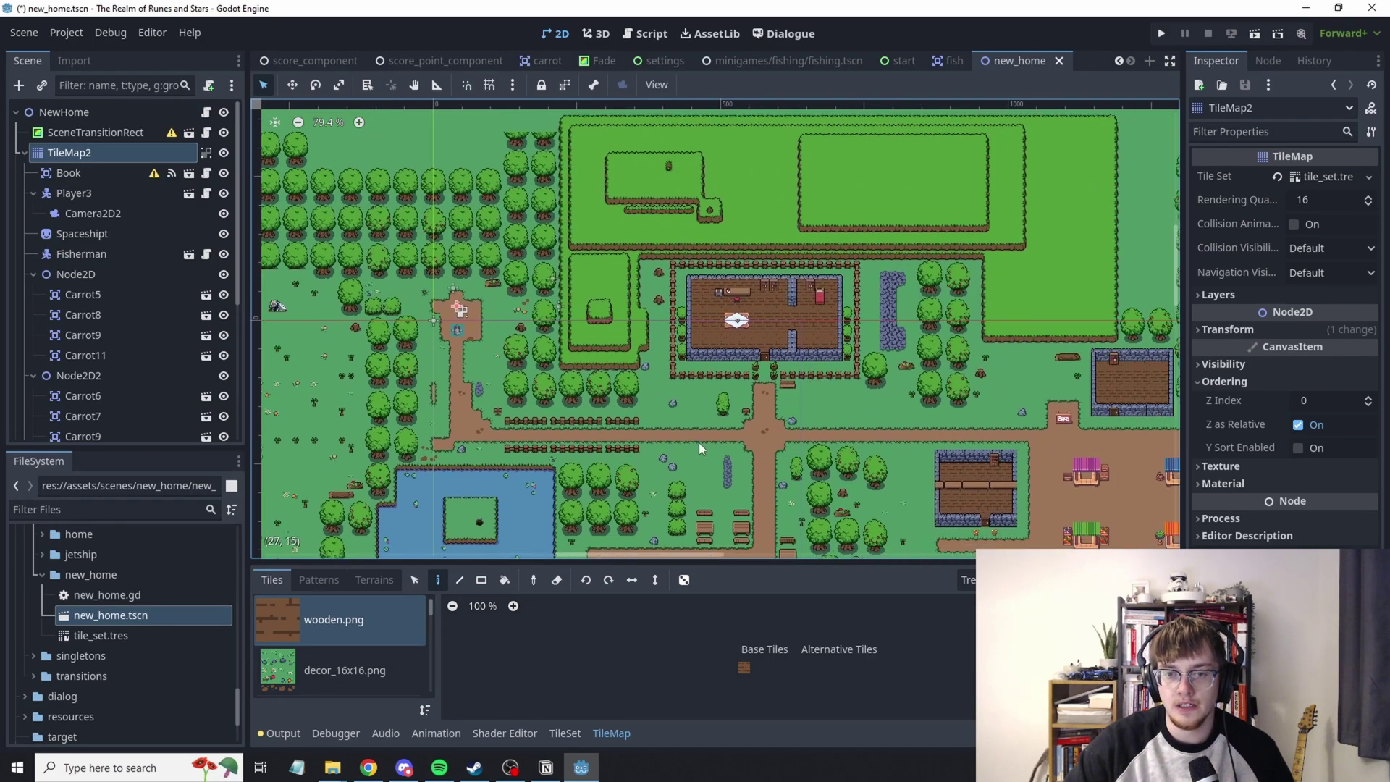
pyautogui.moveTo(546, 558); pyautogui.dragTo(541, 417, button='middle')
pyautogui.scroll(-5, 798, 475)
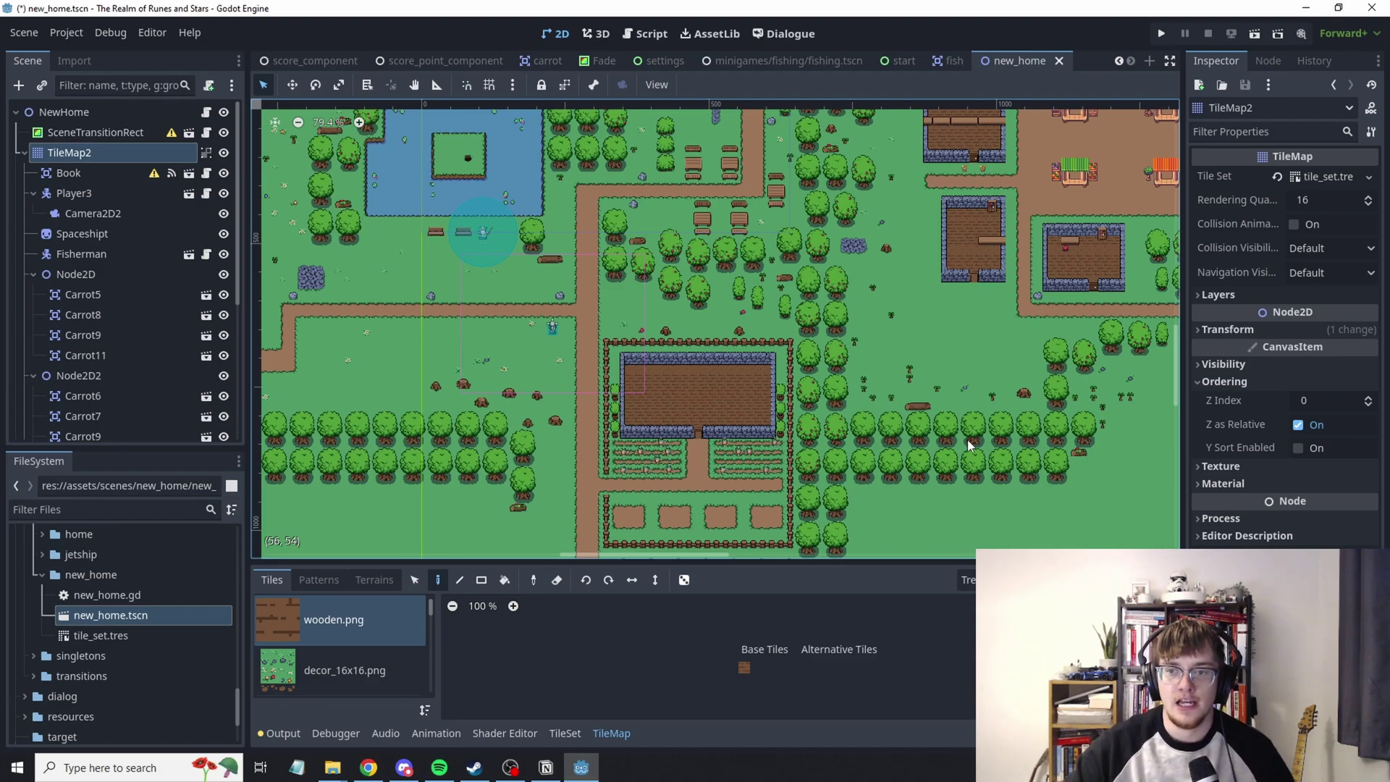
pyautogui.hscroll(3, 970, 445)
pyautogui.scroll(5, 942, 447)
pyautogui.hscroll(3, 825, 456)
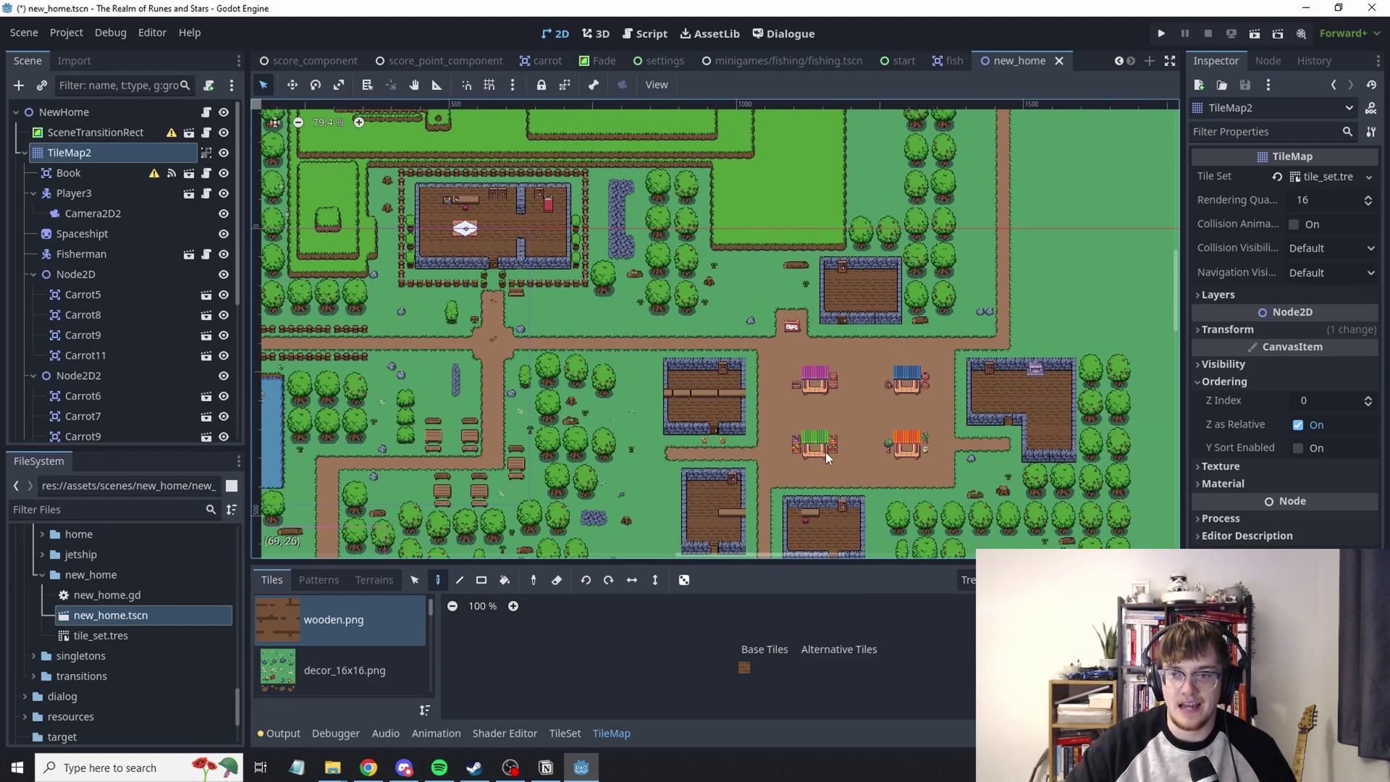
pyautogui.hscroll(2, 818, 435)
pyautogui.keyDown('ctrl'); pyautogui.scroll(2, 800, 355); pyautogui.keyUp('ctrl')
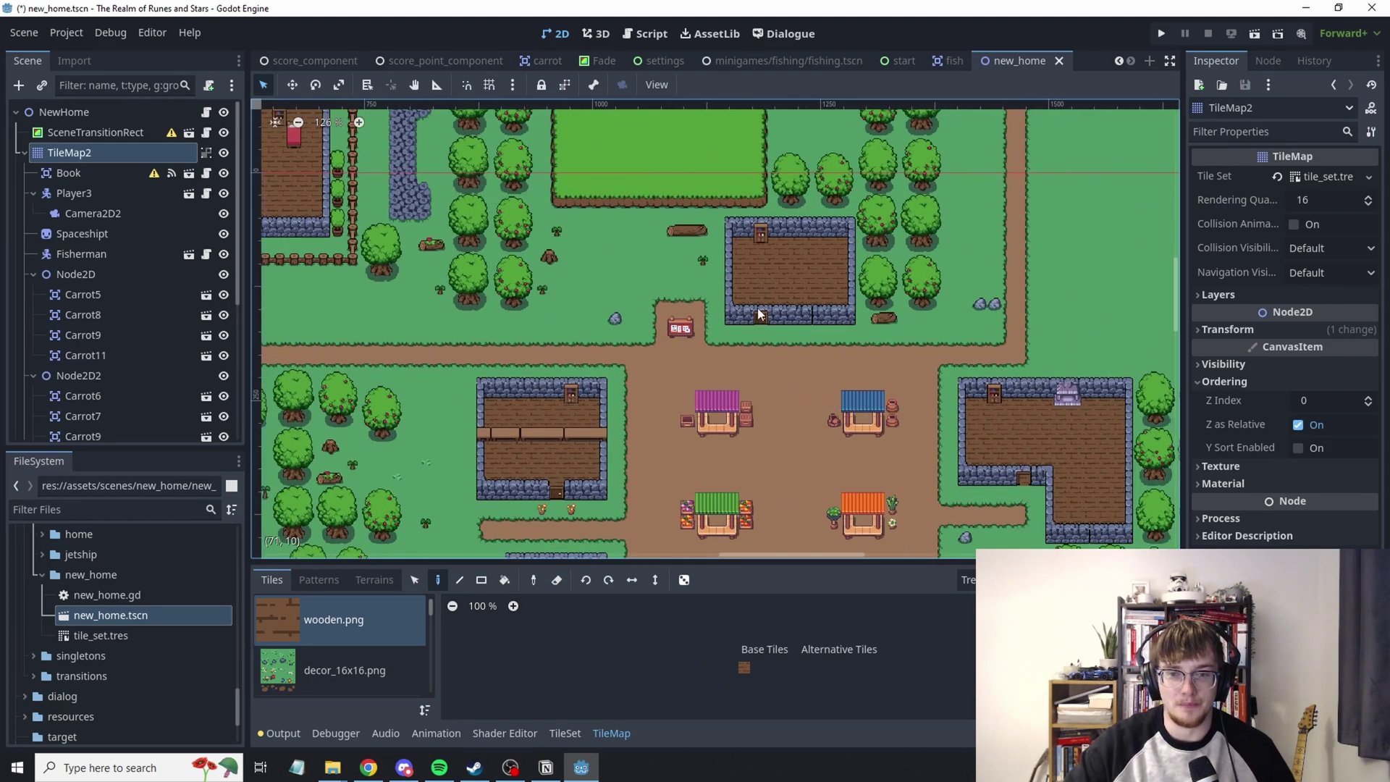
pyautogui.scroll(2, 761, 315)
pyautogui.hscroll(-1, 739, 362)
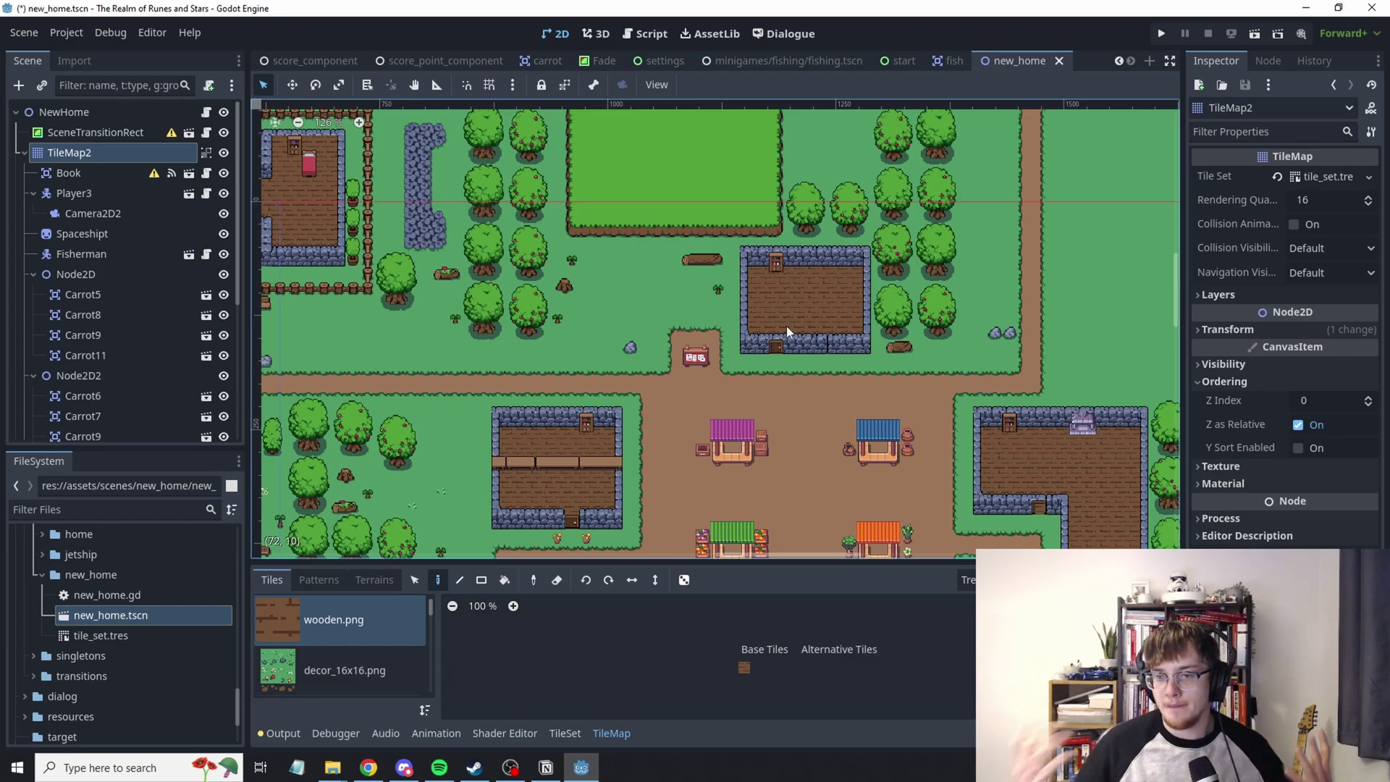
pyautogui.scroll(-2, 651, 340)
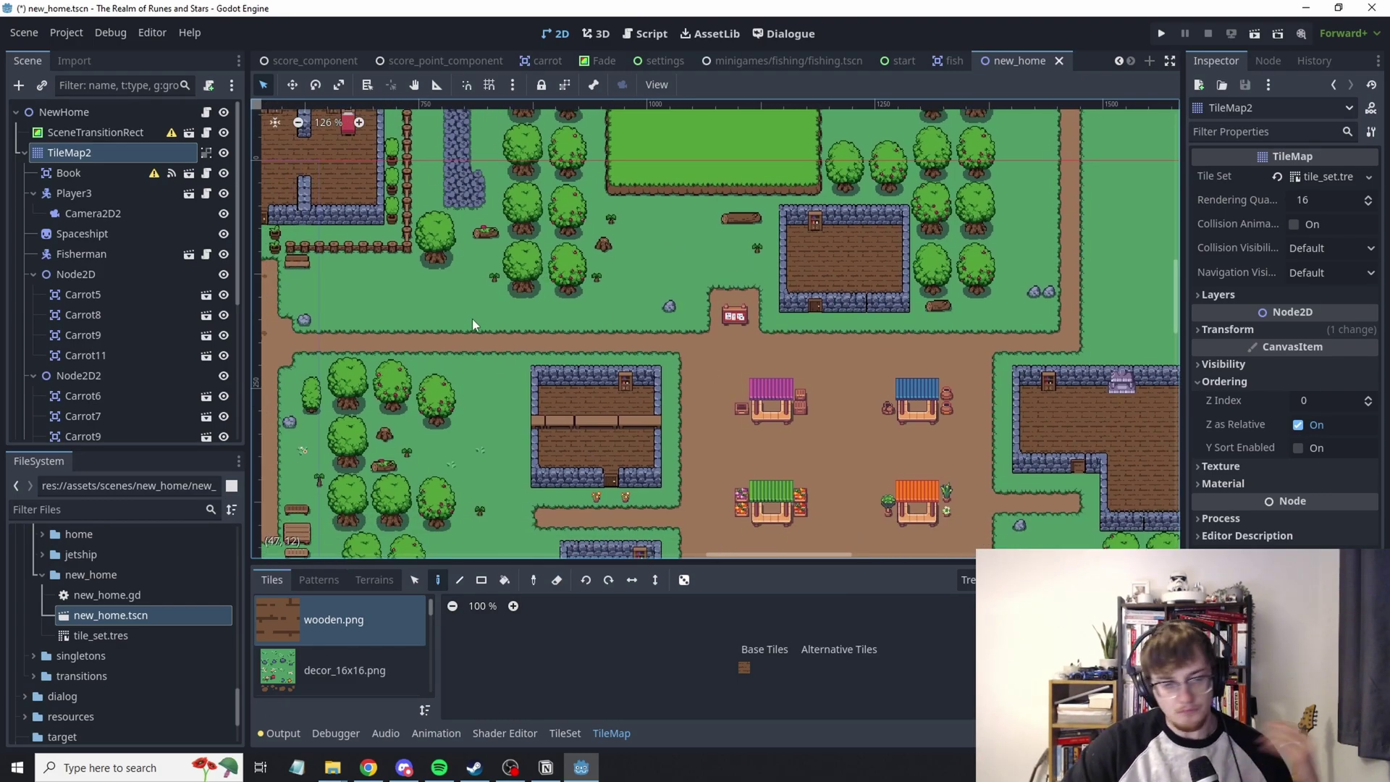
pyautogui.hscroll(-3, 472, 325)
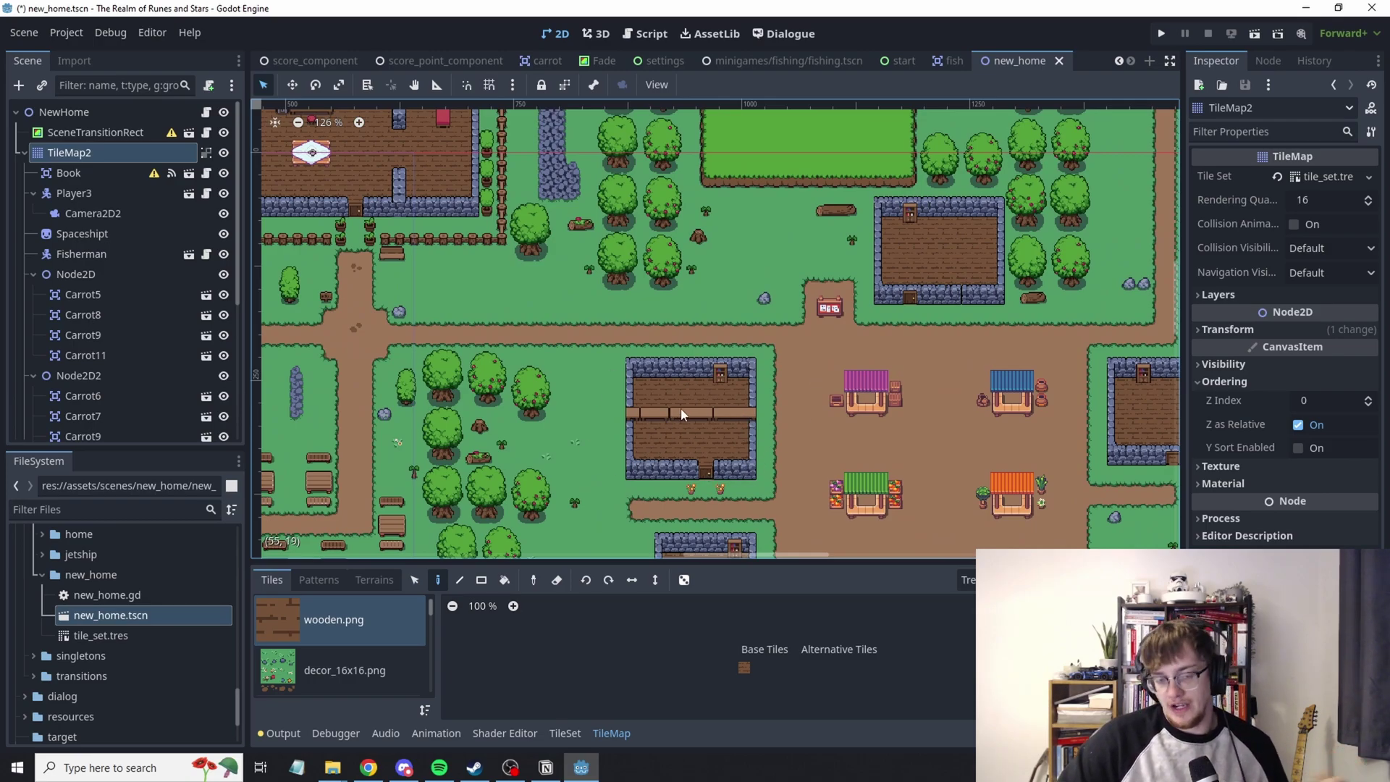
pyautogui.scroll(-2, 620, 410)
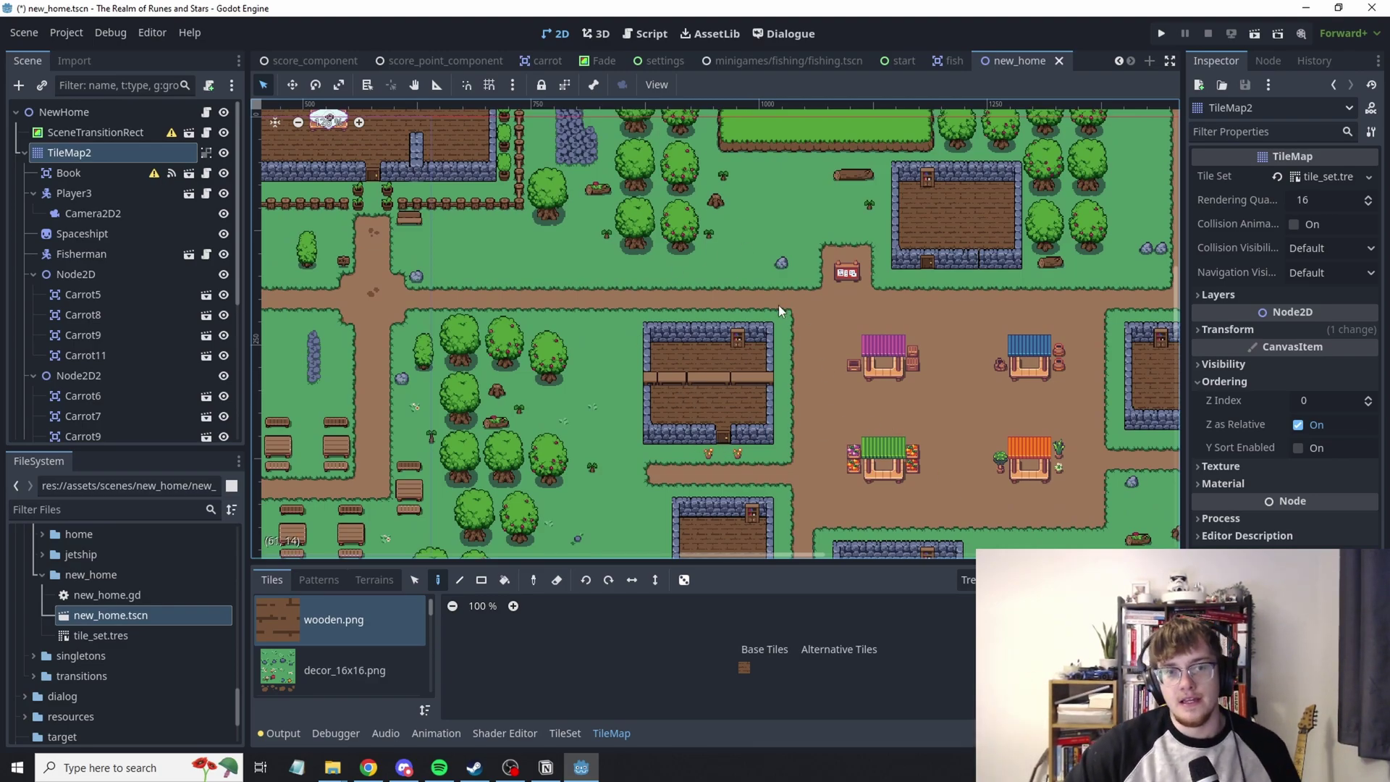
pyautogui.moveTo(779, 306); pyautogui.dragTo(876, 312, button='middle')
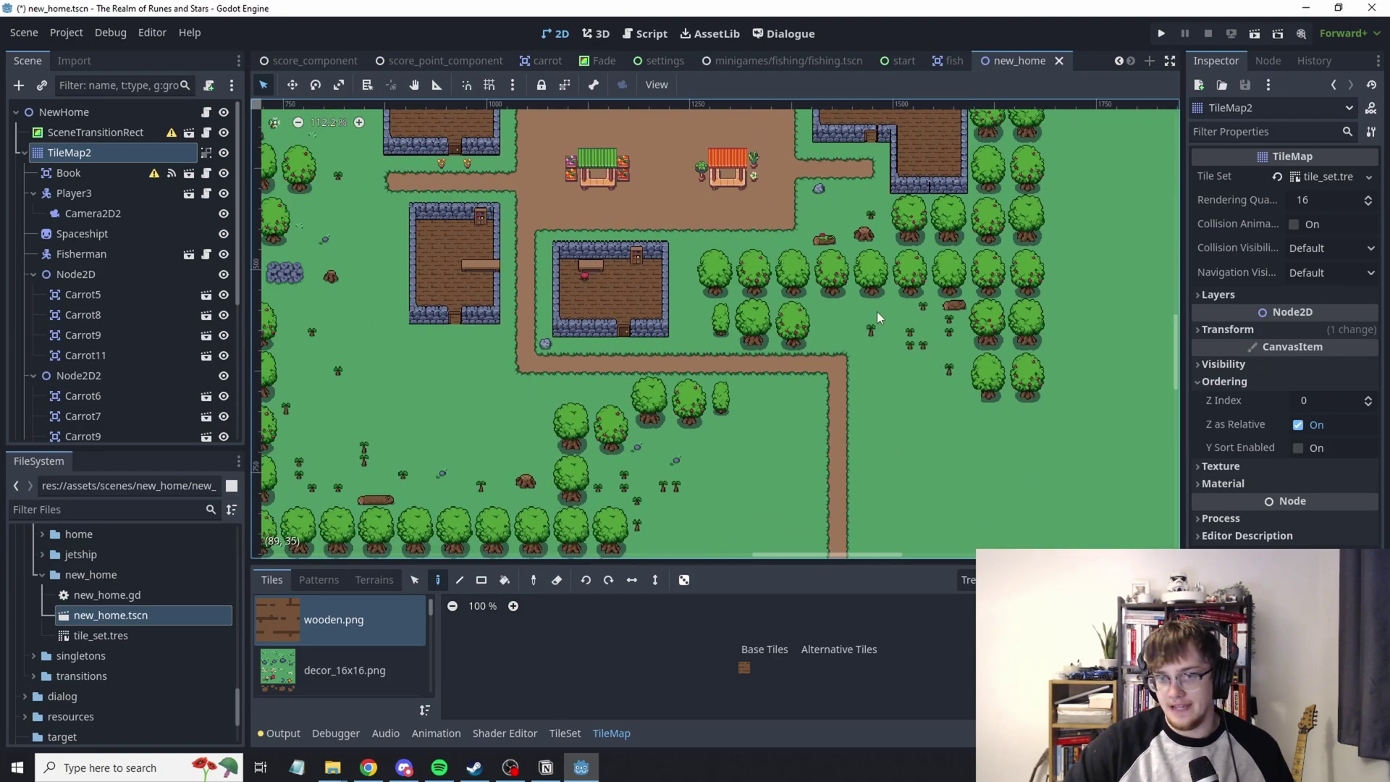
pyautogui.scroll(-1, 839, 350)
pyautogui.moveTo(784, 347); pyautogui.dragTo(791, 375, button='middle')
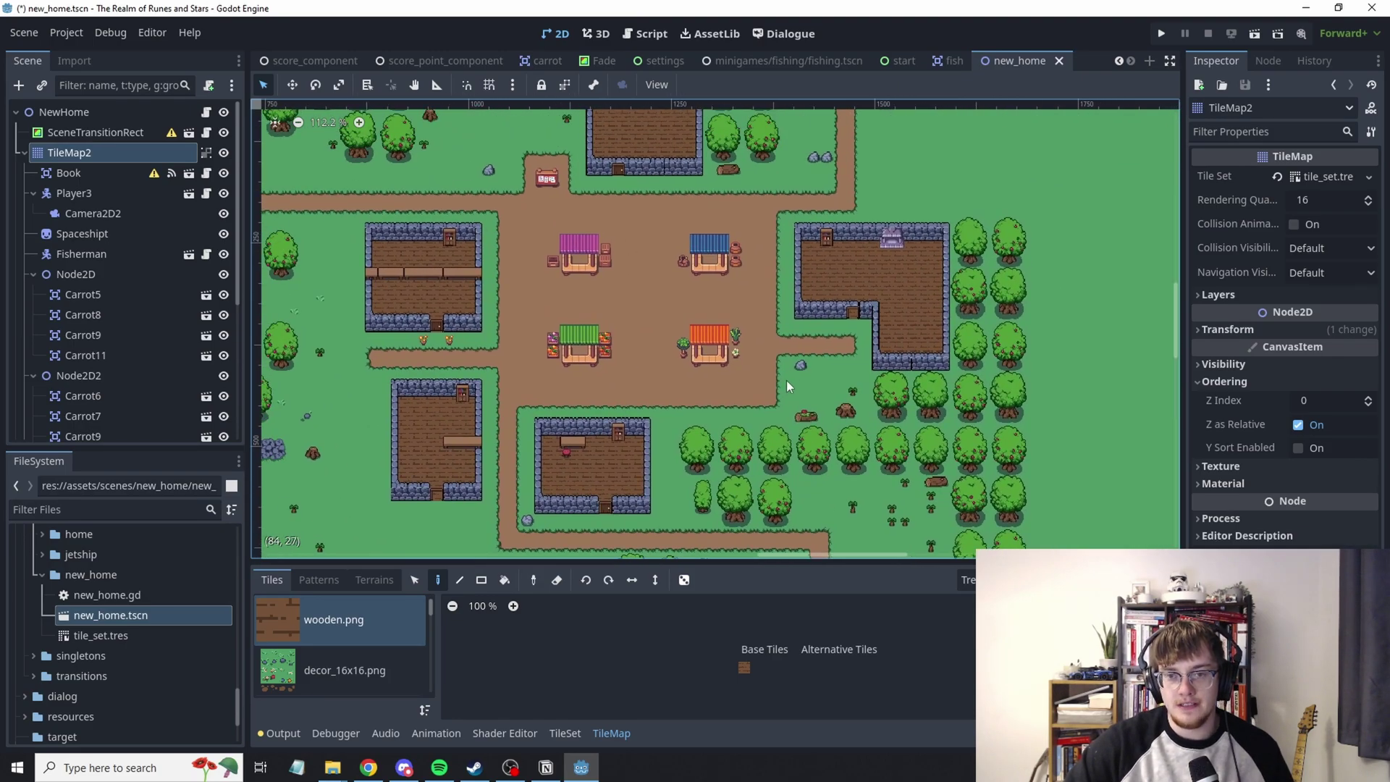
pyautogui.moveTo(721, 178); pyautogui.dragTo(783, 223, button='middle')
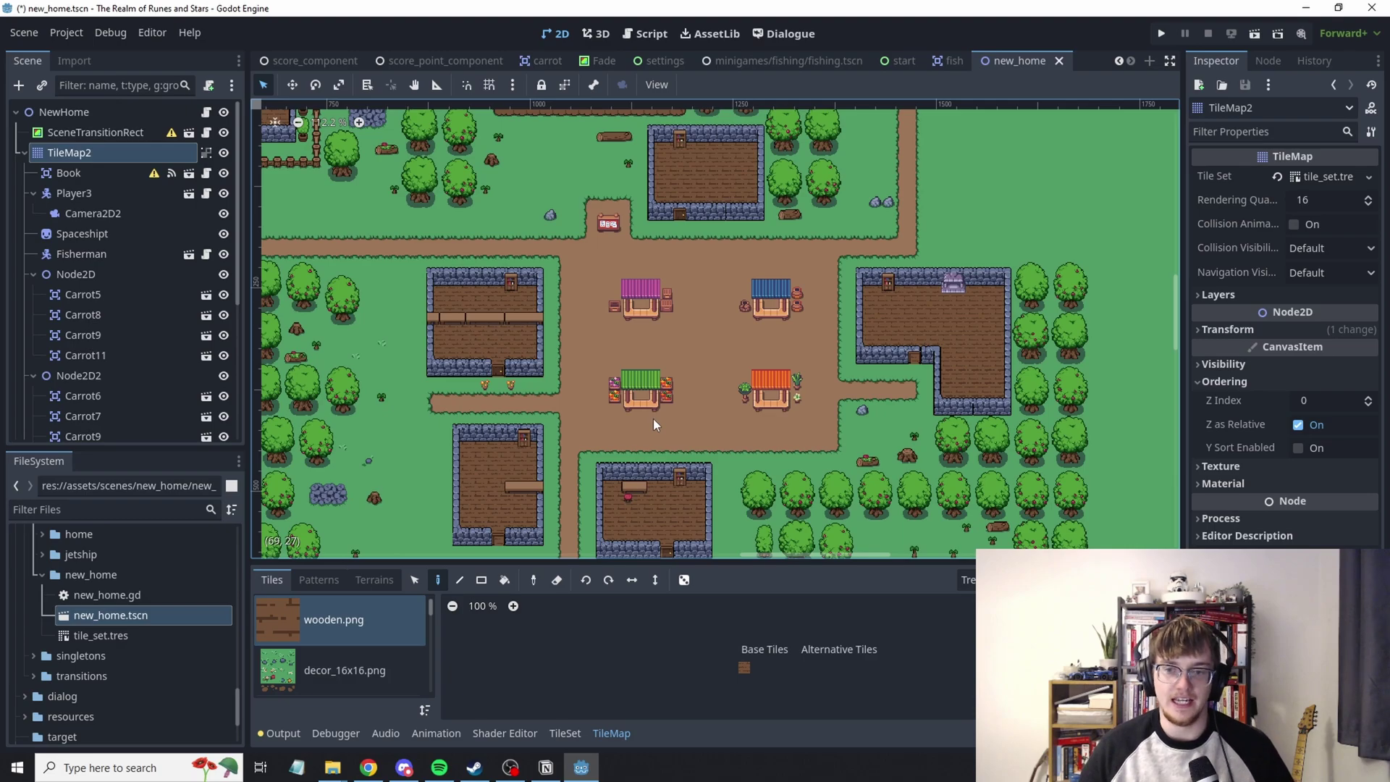
pyautogui.moveTo(653, 419); pyautogui.dragTo(710, 242, button='middle')
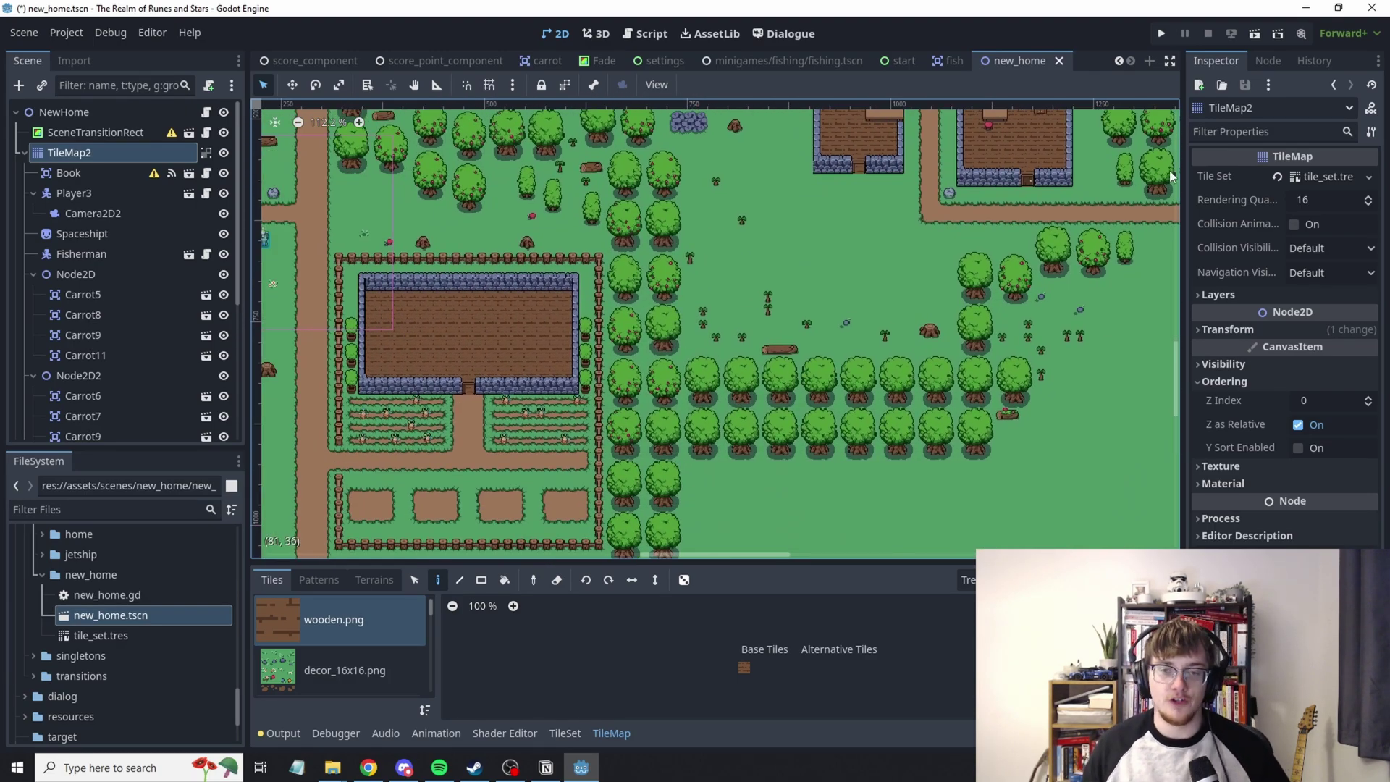
pyautogui.moveTo(760, 166); pyautogui.dragTo(768, 395, button='middle')
pyautogui.scroll(5, 768, 394)
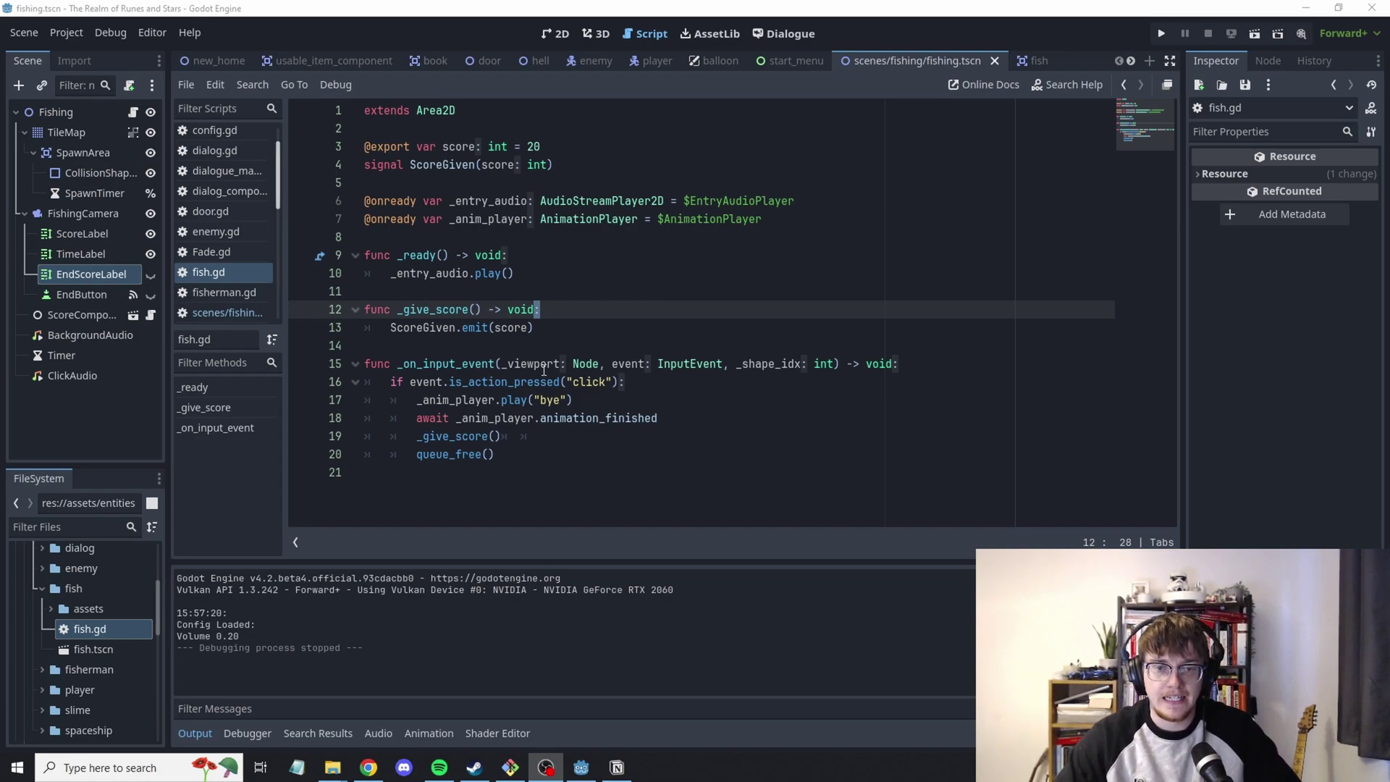
# - Trace the click handler to _give_score and the ScoreGiven signal that emits the score
pyautogui.doubleClick(474, 364)
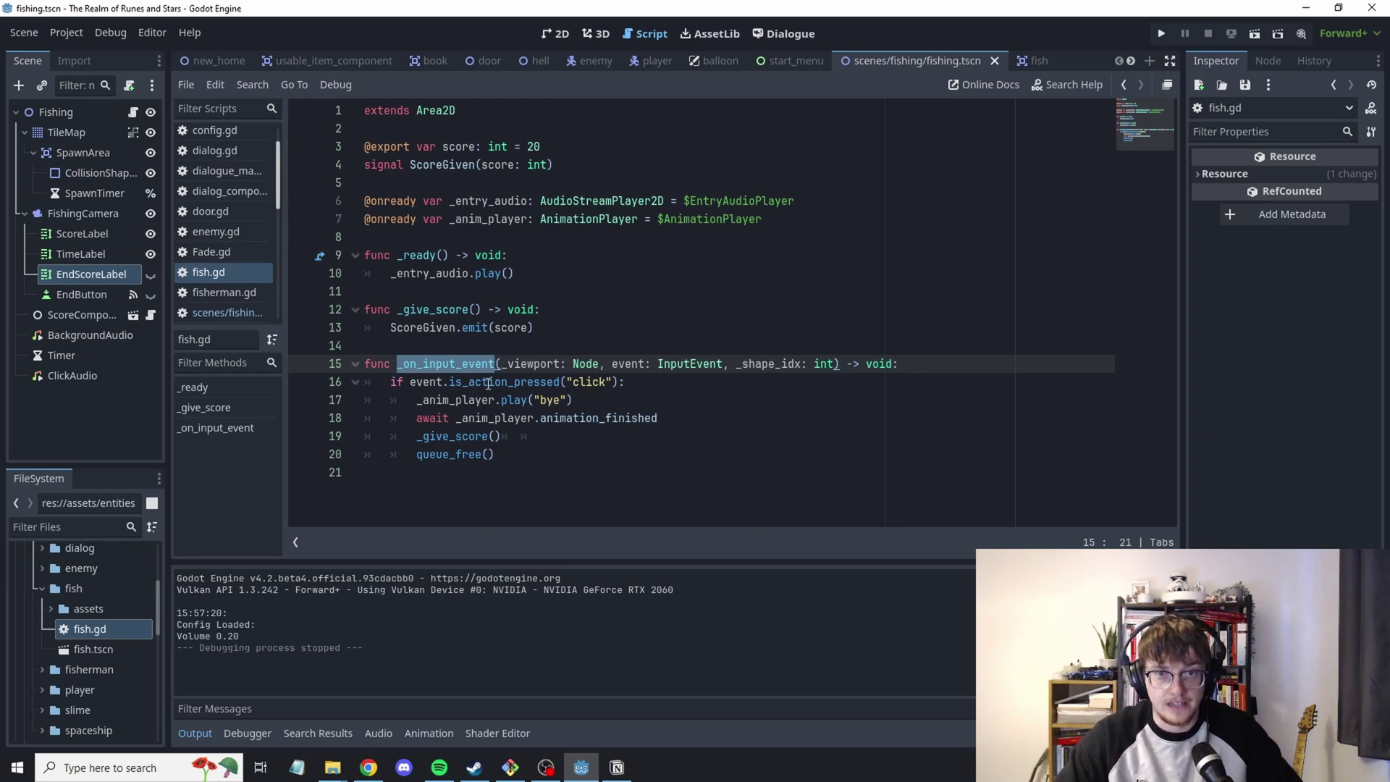
pyautogui.click(685, 418)
pyautogui.doubleClick(464, 437)
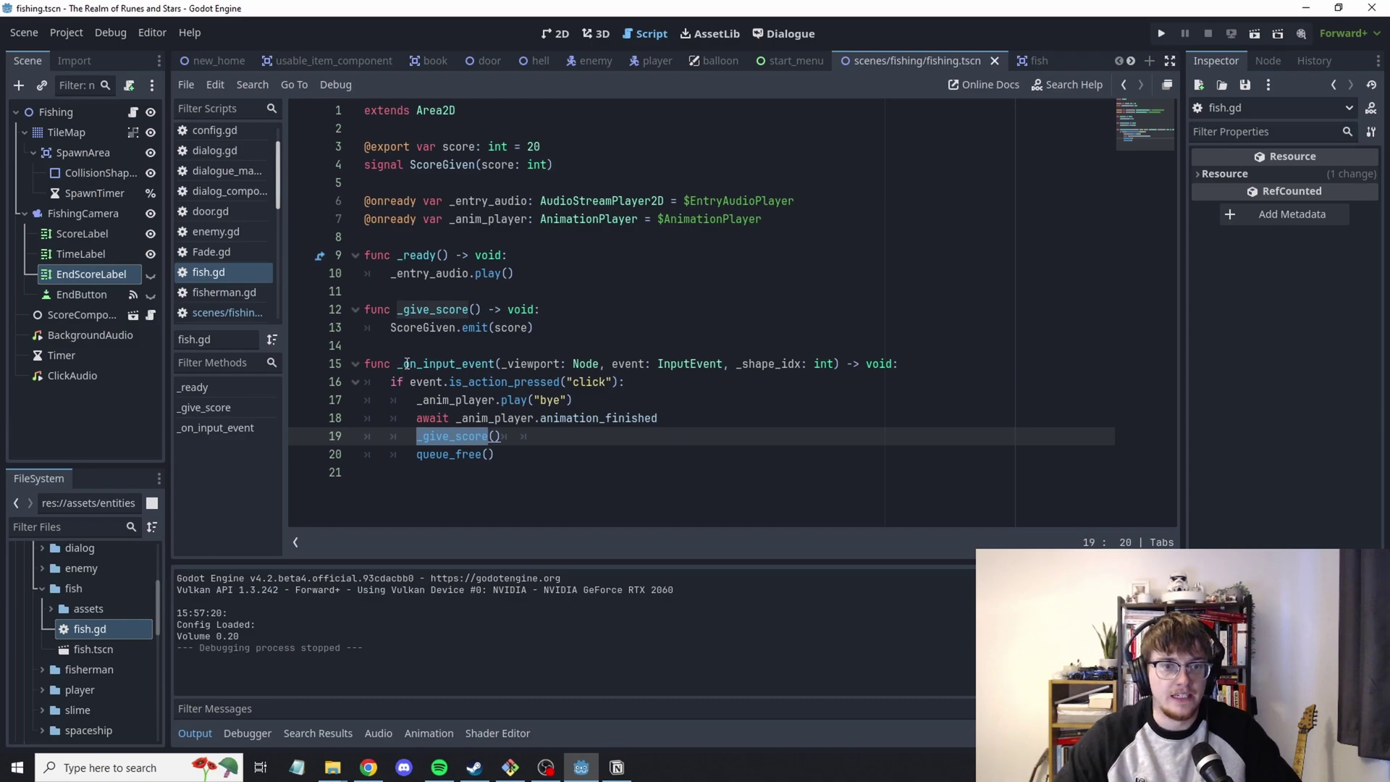
pyautogui.moveTo(533, 328); pyautogui.dragTo(210, 314)
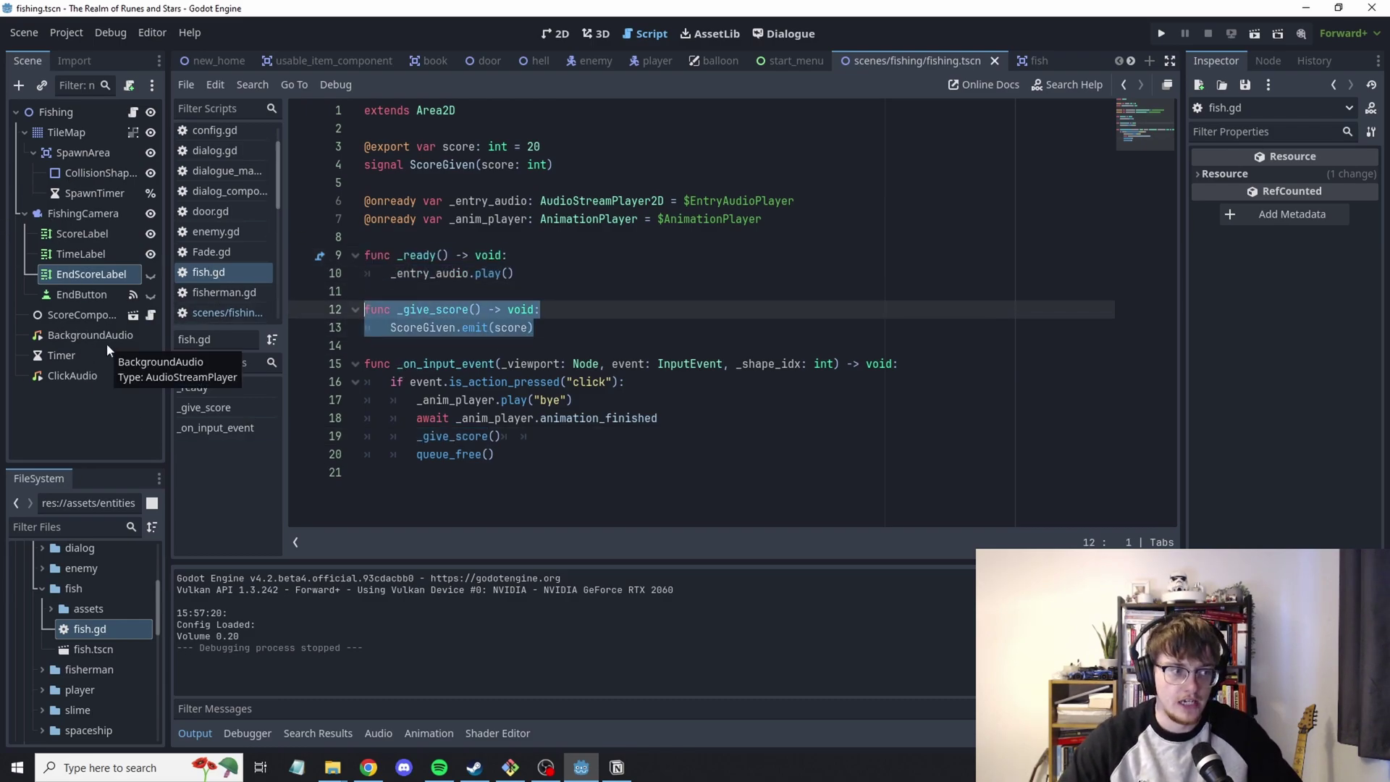
pyautogui.click(540, 329)
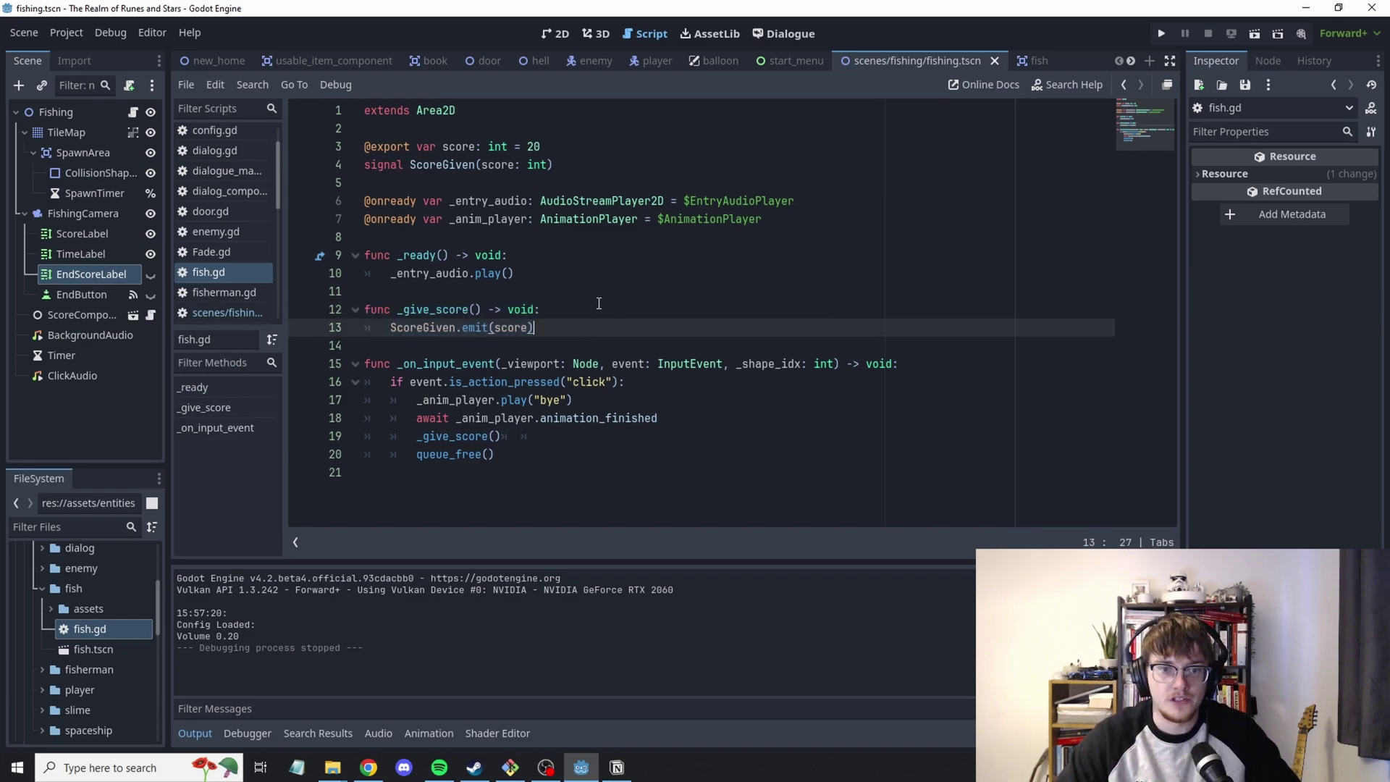
pyautogui.click(480, 310)
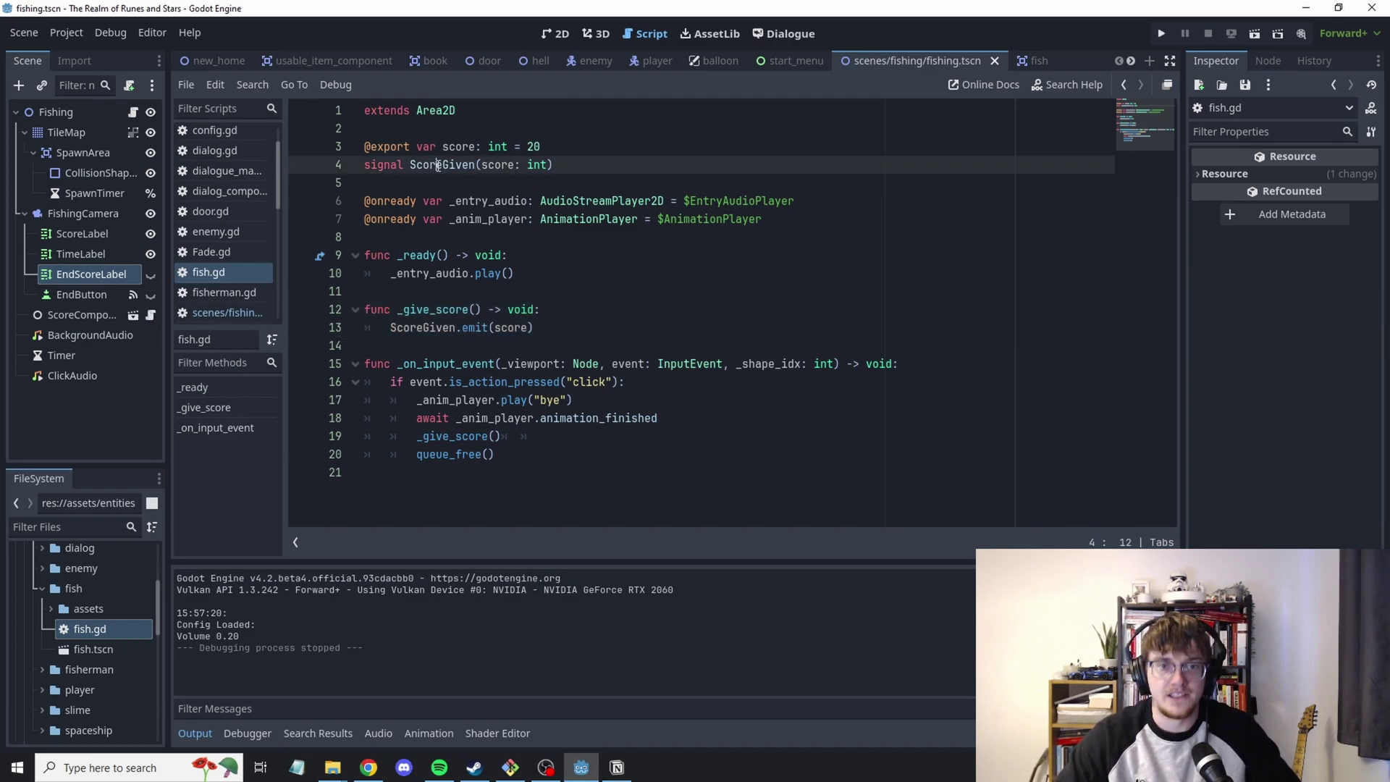
pyautogui.doubleClick(469, 166)
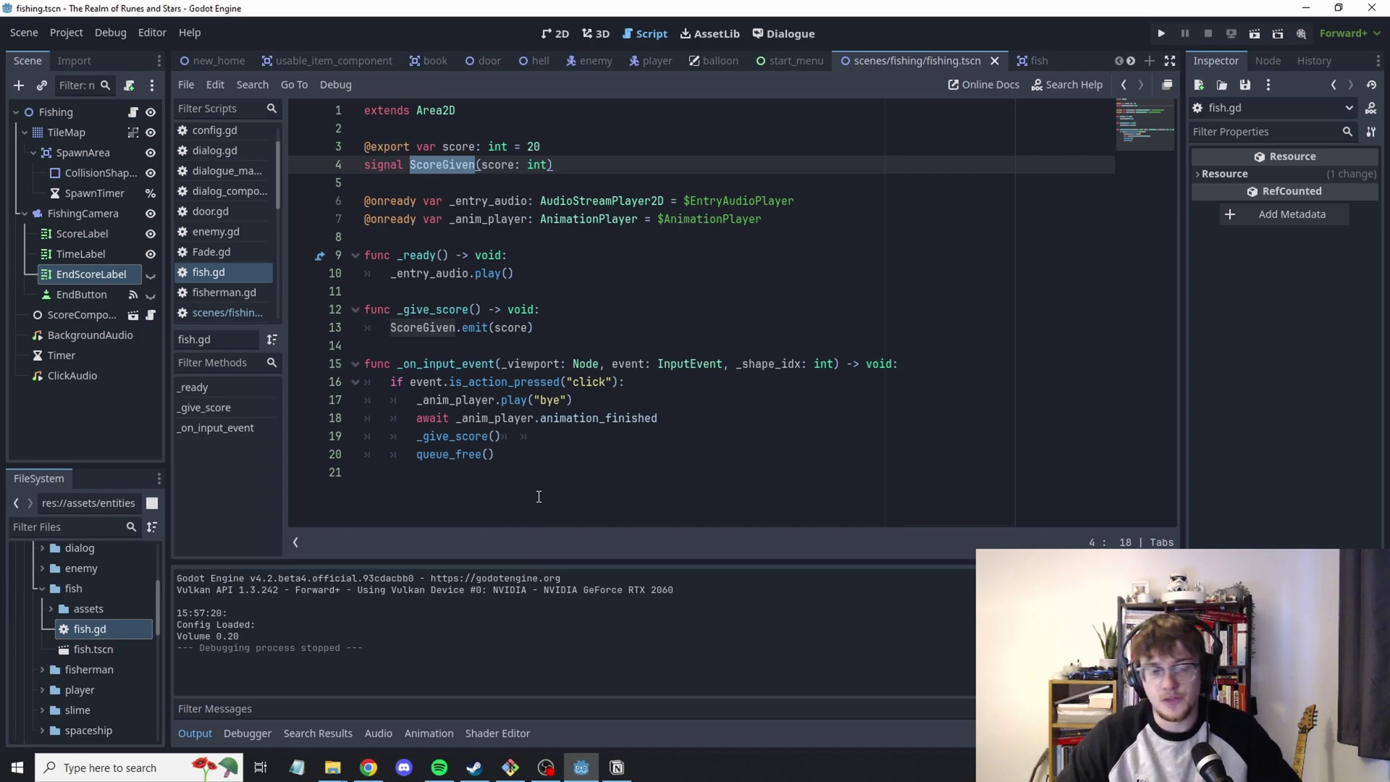
pyautogui.doubleClick(502, 327)
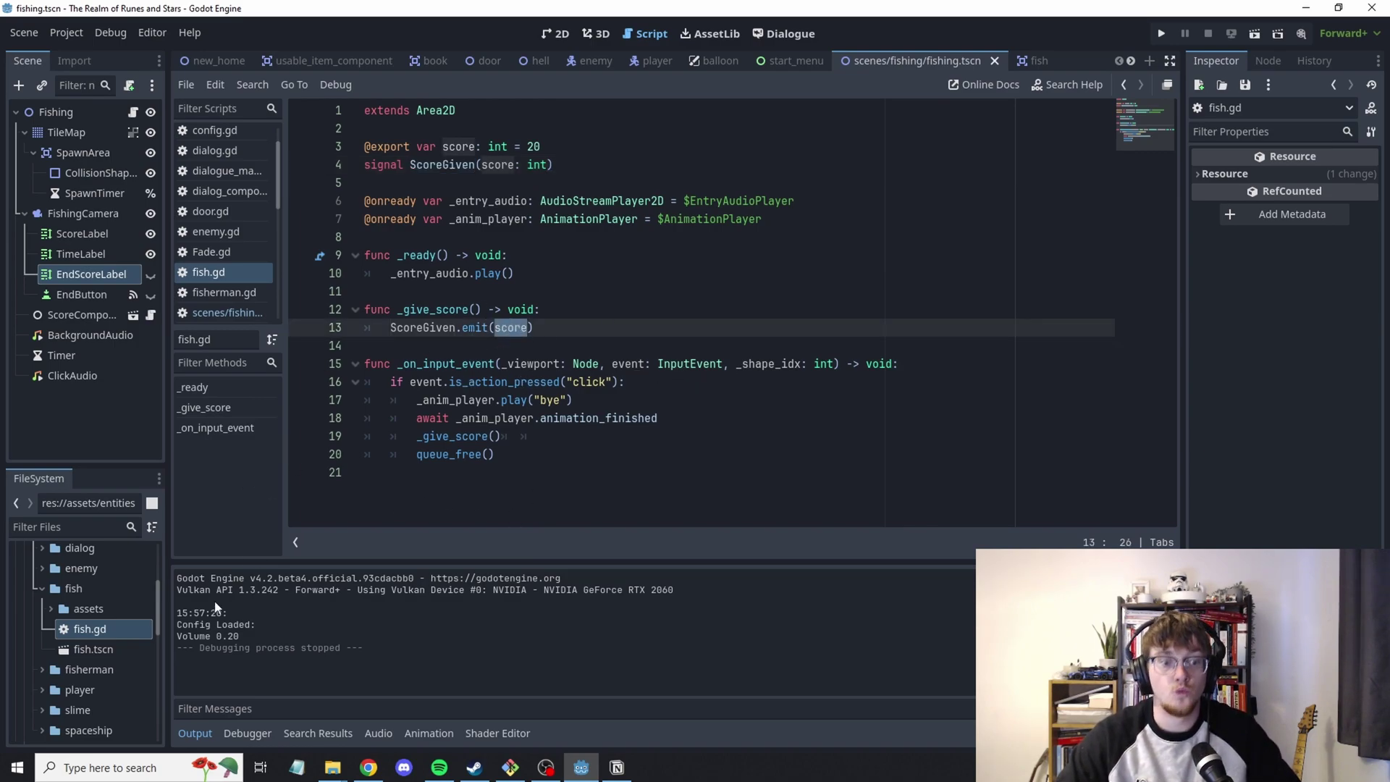
# - Open fishing.gd from FileSystem and highlight the connect call on line 36 in _spawn
pyautogui.scroll(-5, 162, 610)
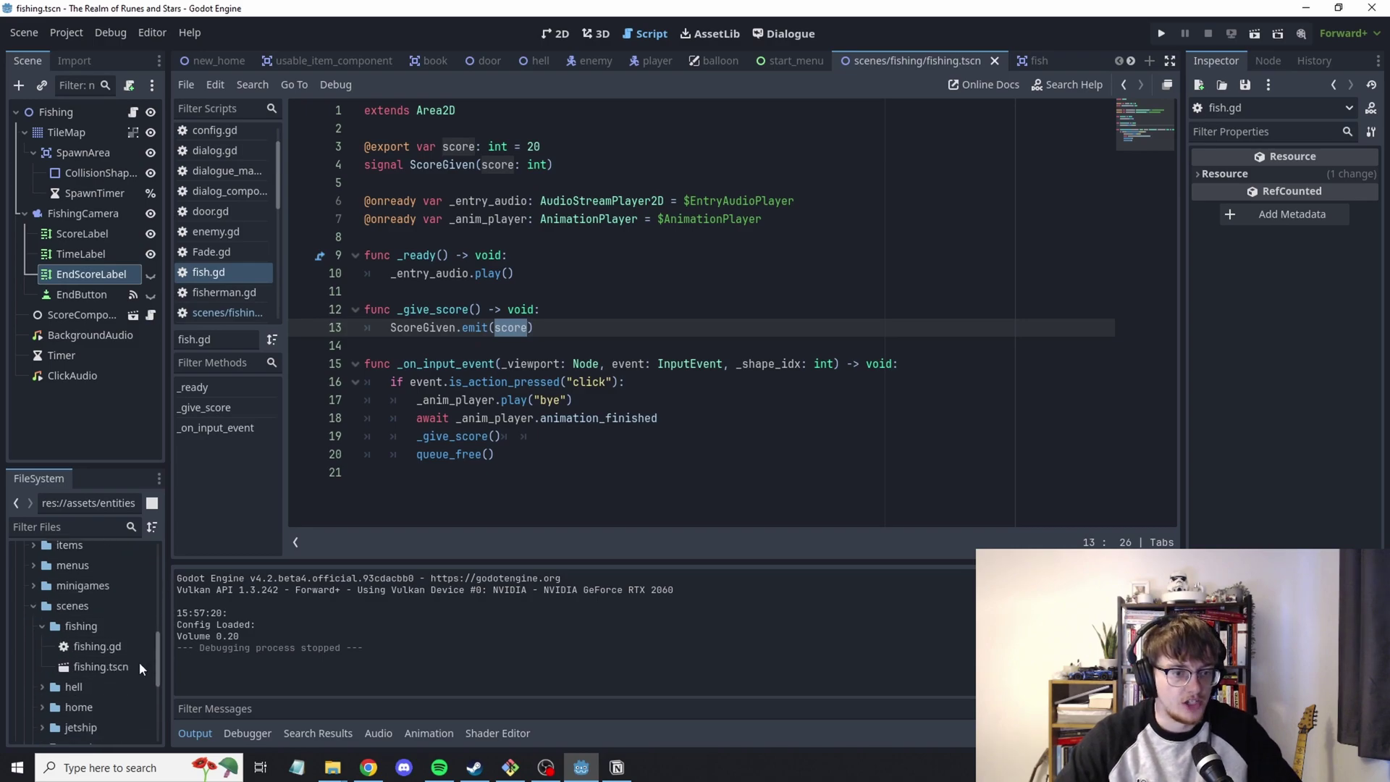
pyautogui.click(139, 664)
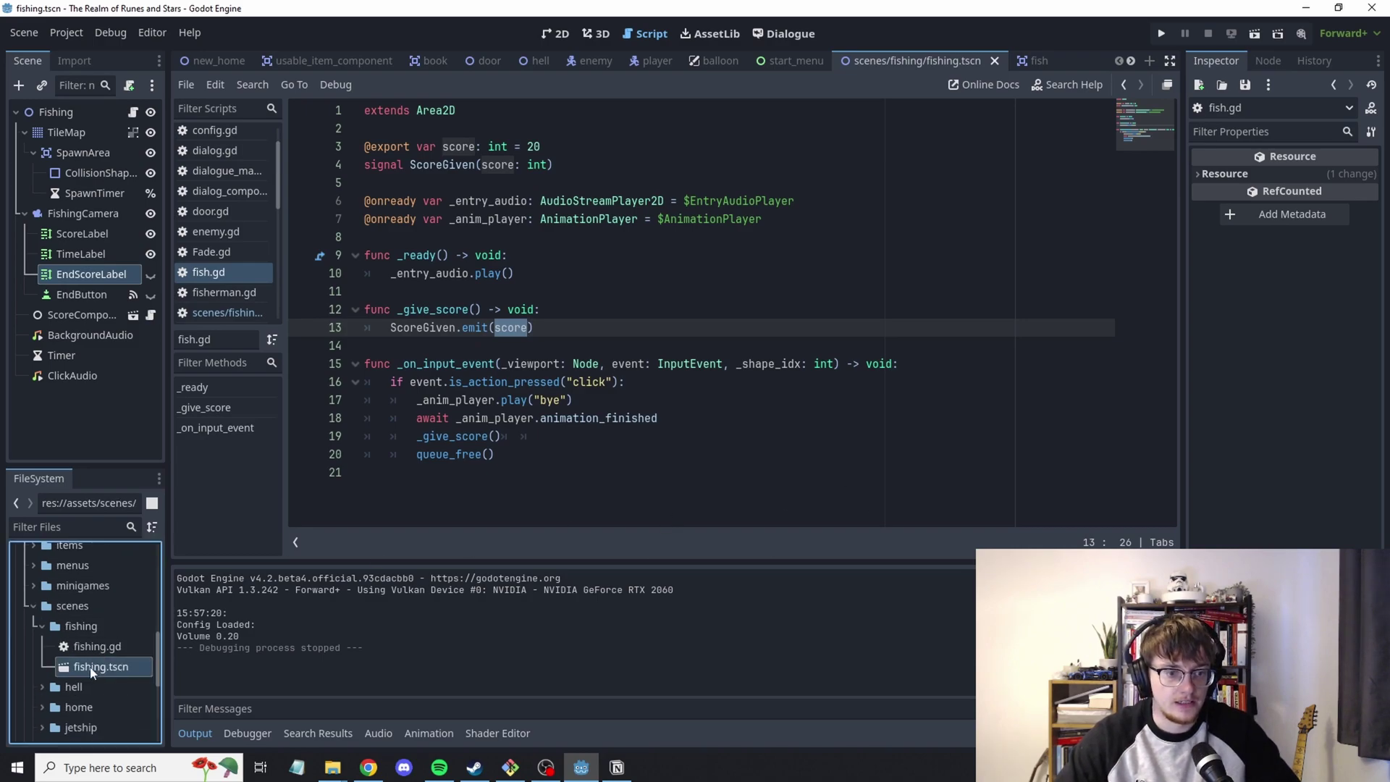
pyautogui.doubleClick(90, 646)
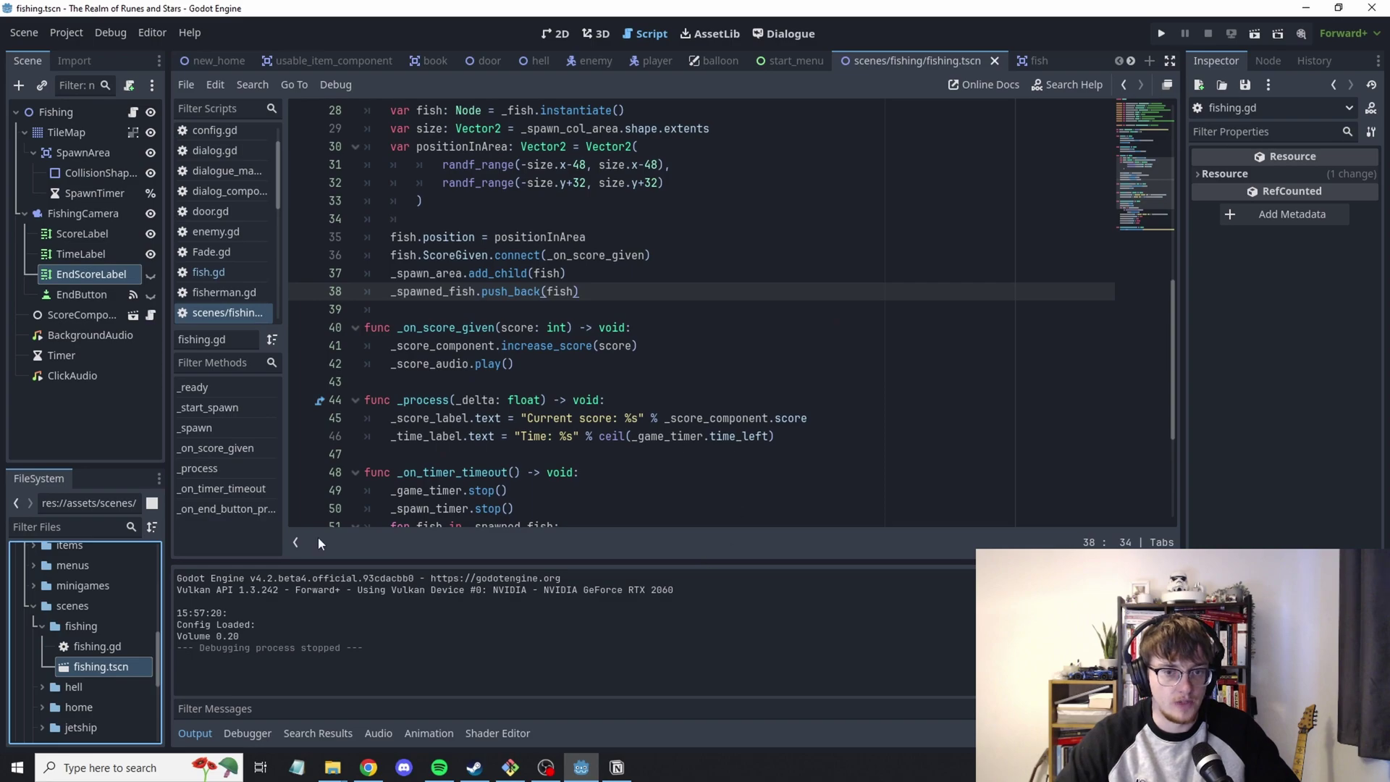
pyautogui.scroll(1, 544, 339)
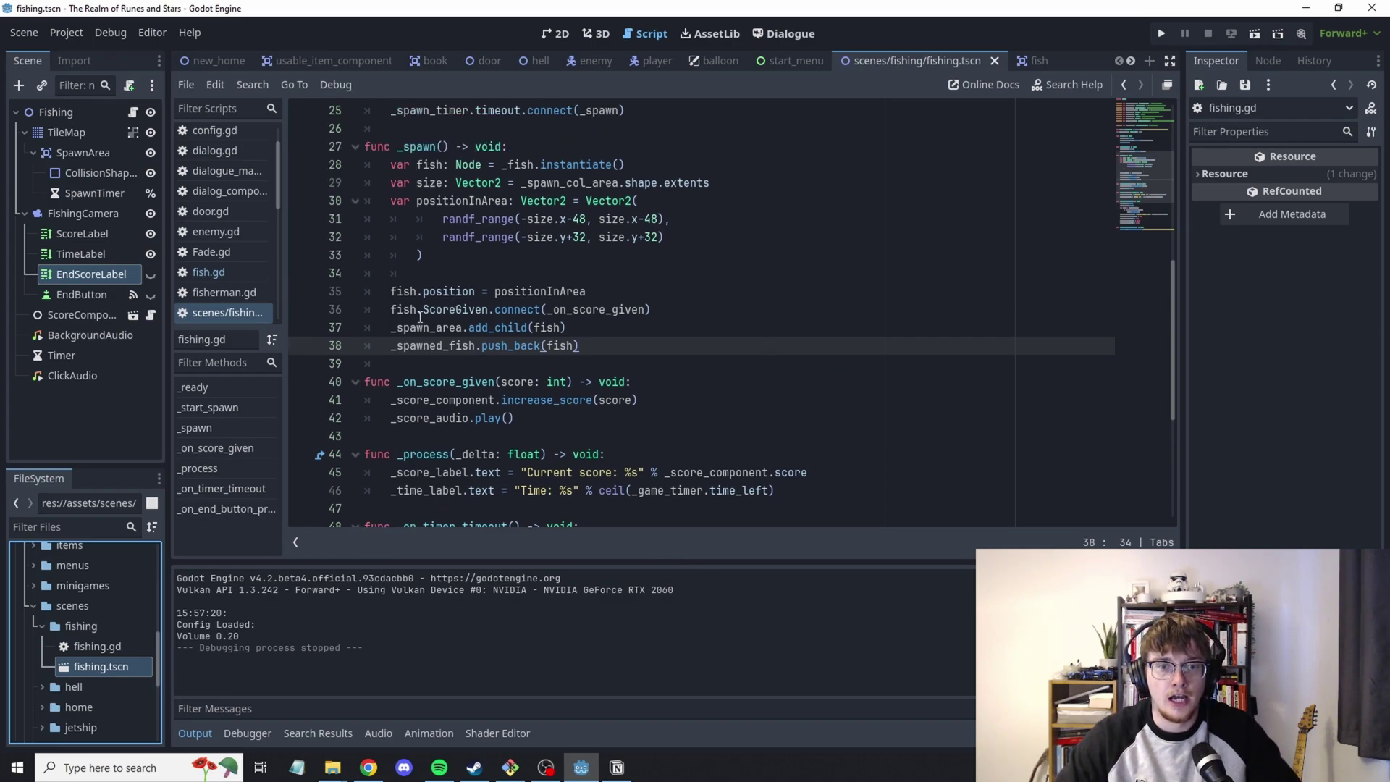
pyautogui.moveTo(381, 310); pyautogui.dragTo(678, 300)
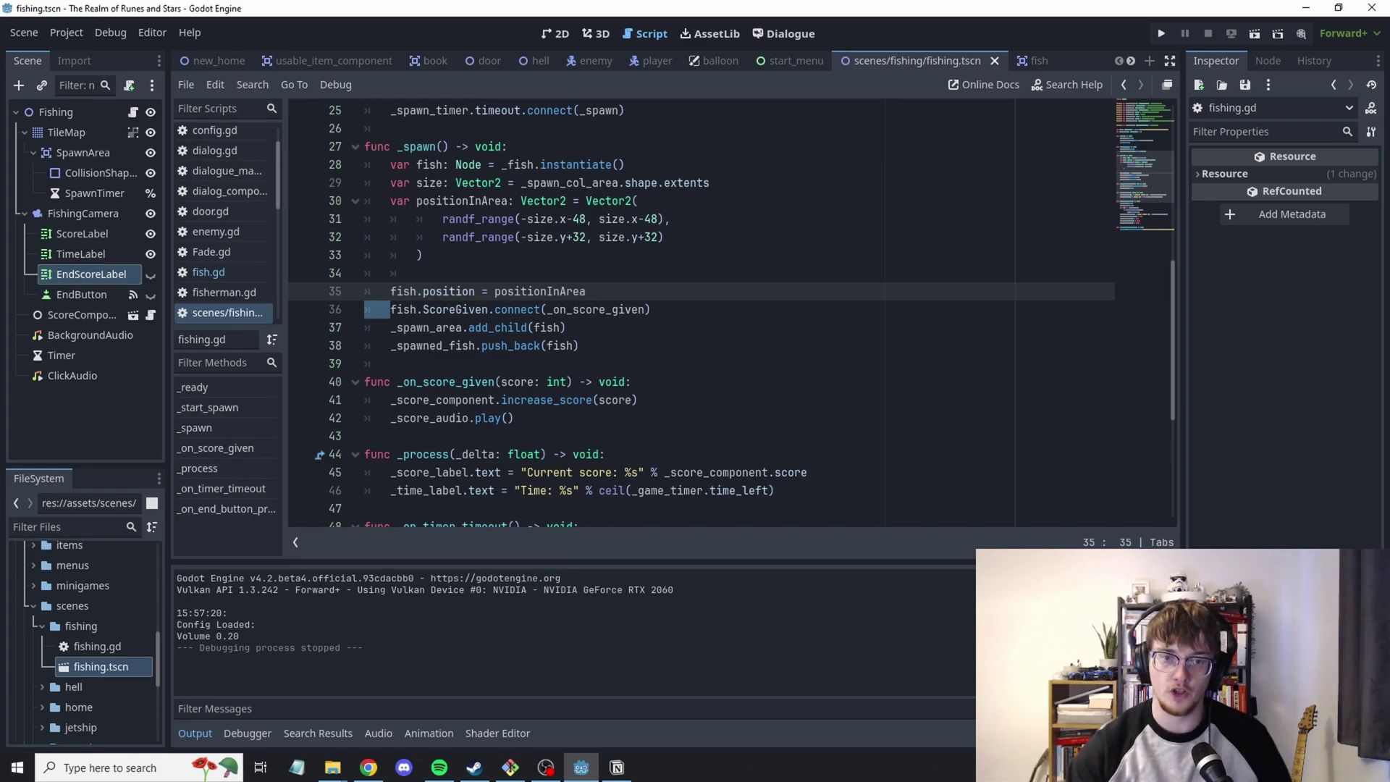
pyautogui.click(688, 312)
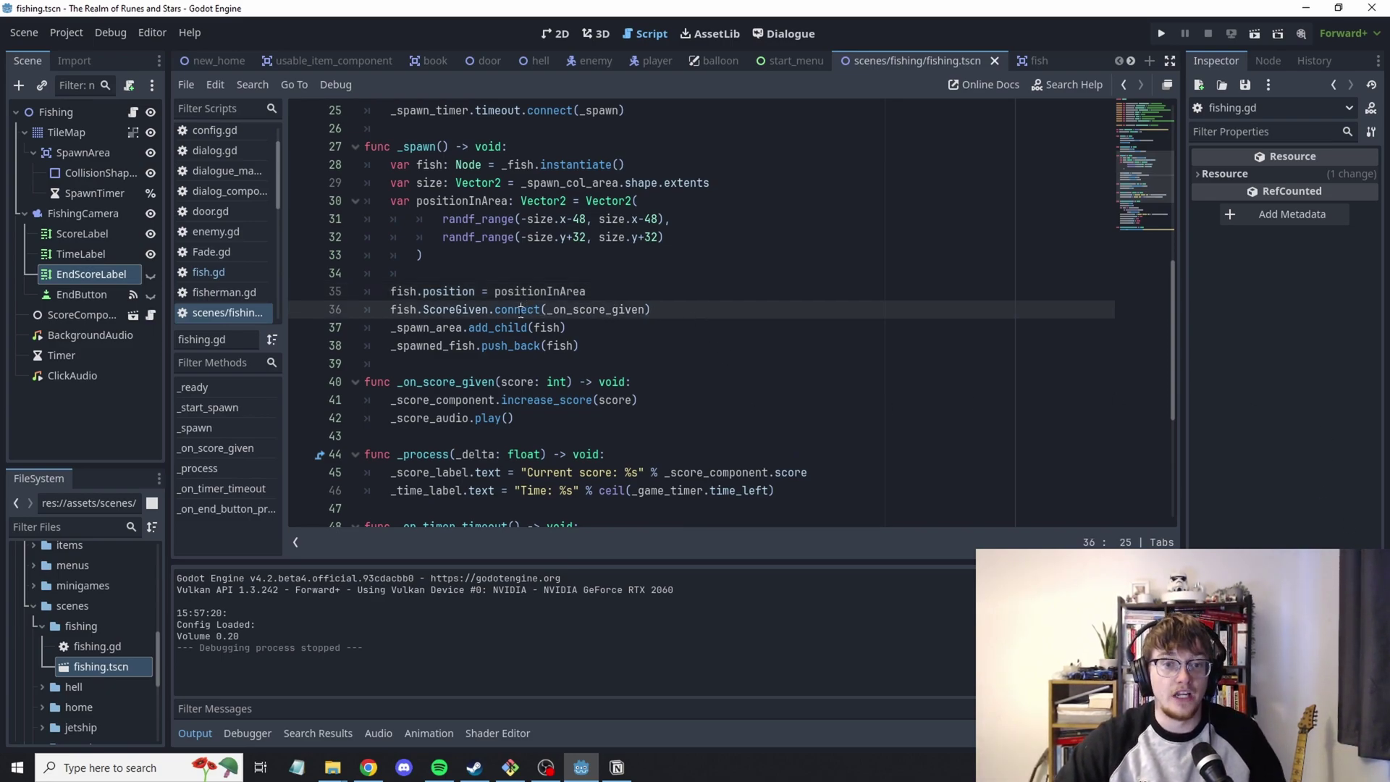
pyautogui.doubleClick(521, 309)
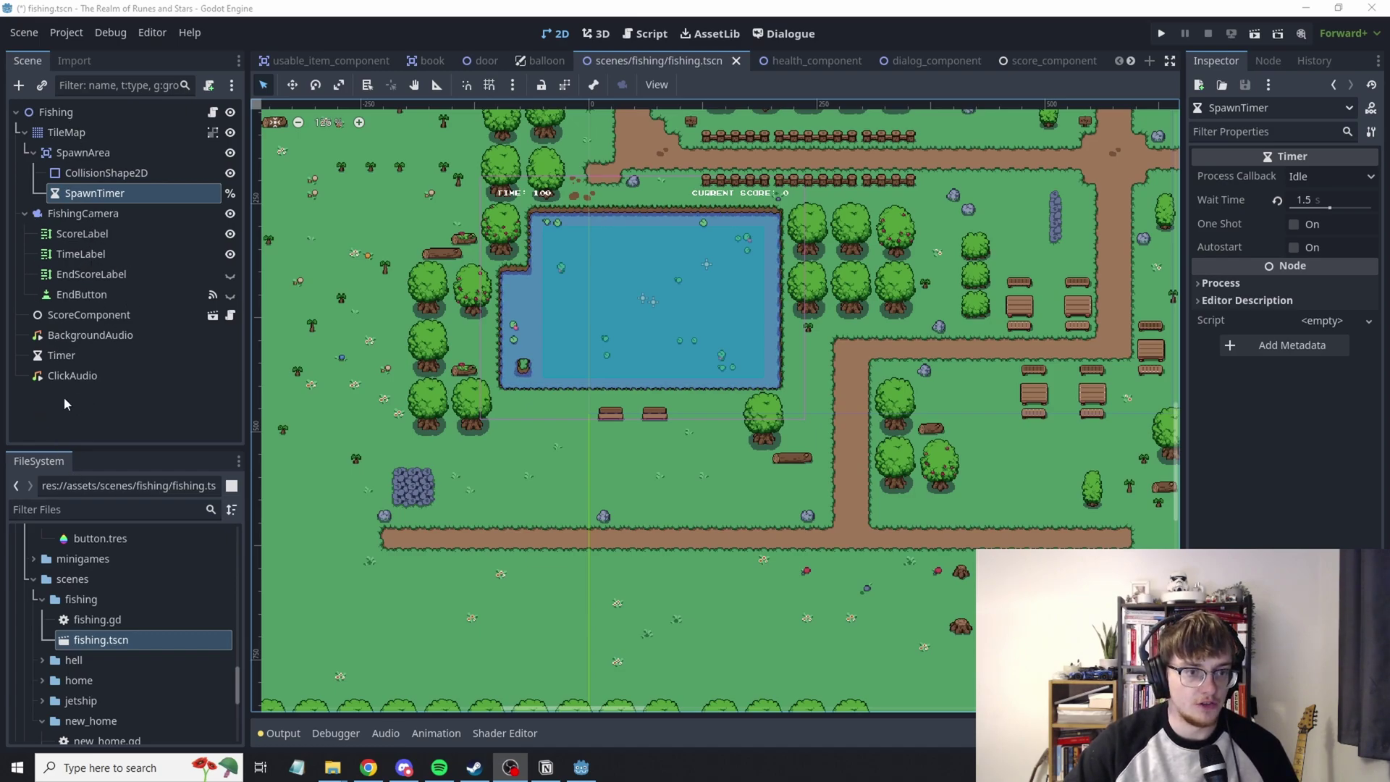
# - Inspect the EndButton, EndScoreLabel, TimeLabel, ScoreLabel and SpawnTimer nodes' properties
pyautogui.click(90, 291)
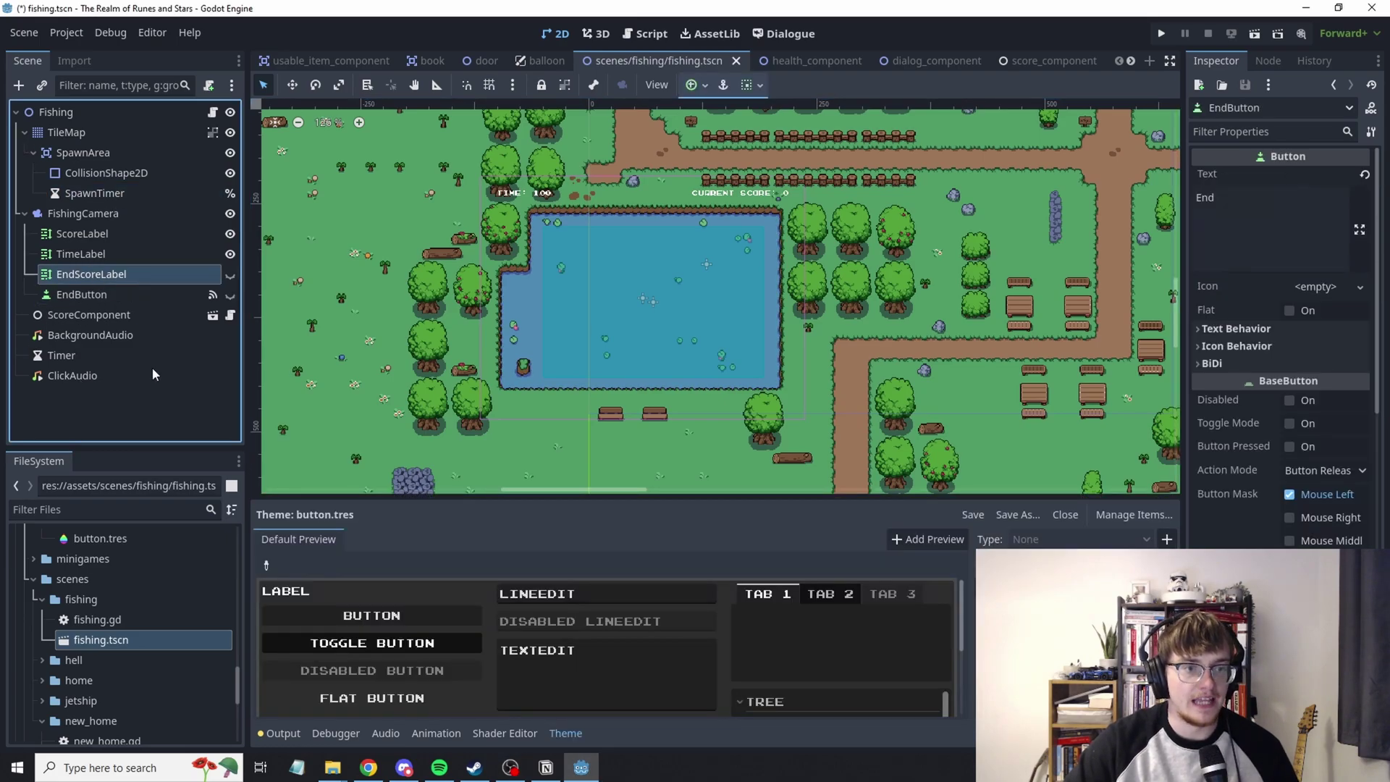
pyautogui.click(91, 273)
pyautogui.click(85, 255)
pyautogui.press('Up')
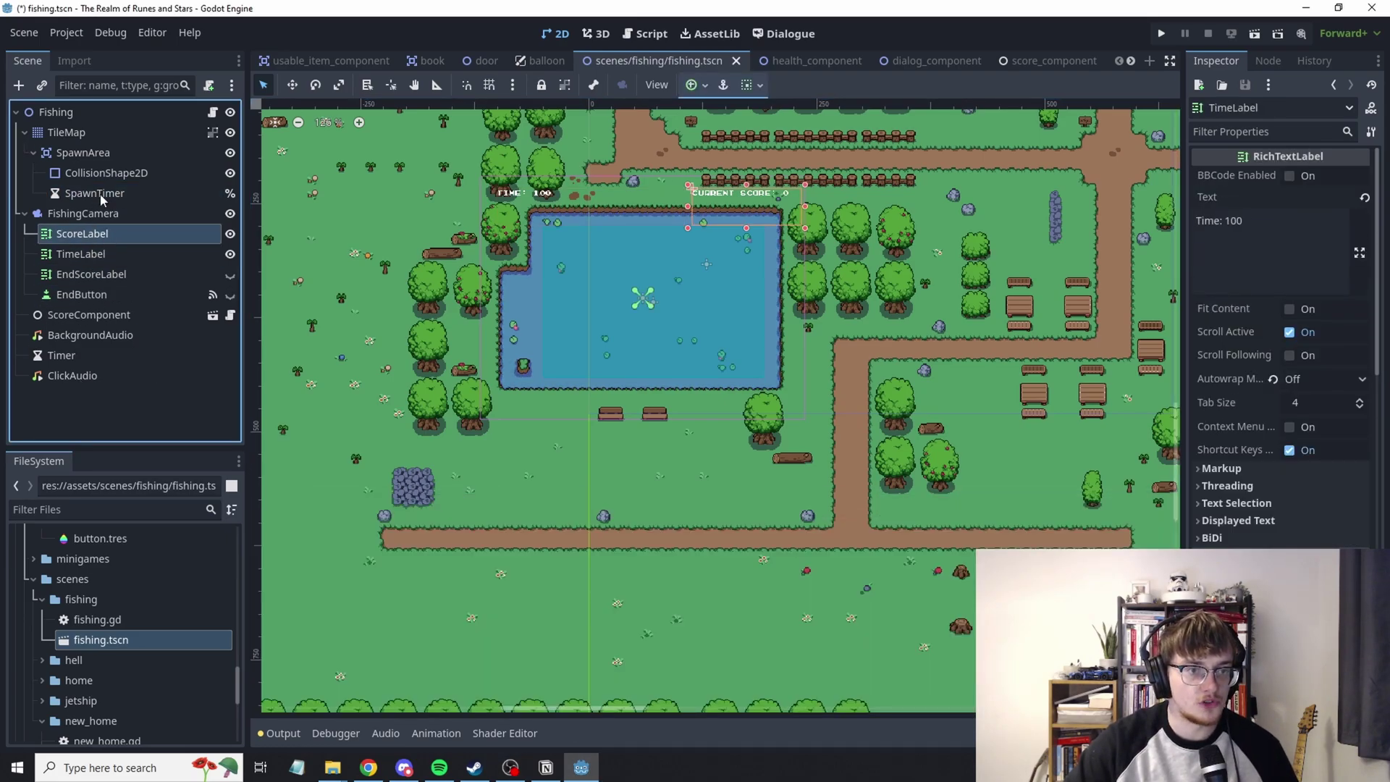
pyautogui.click(103, 194)
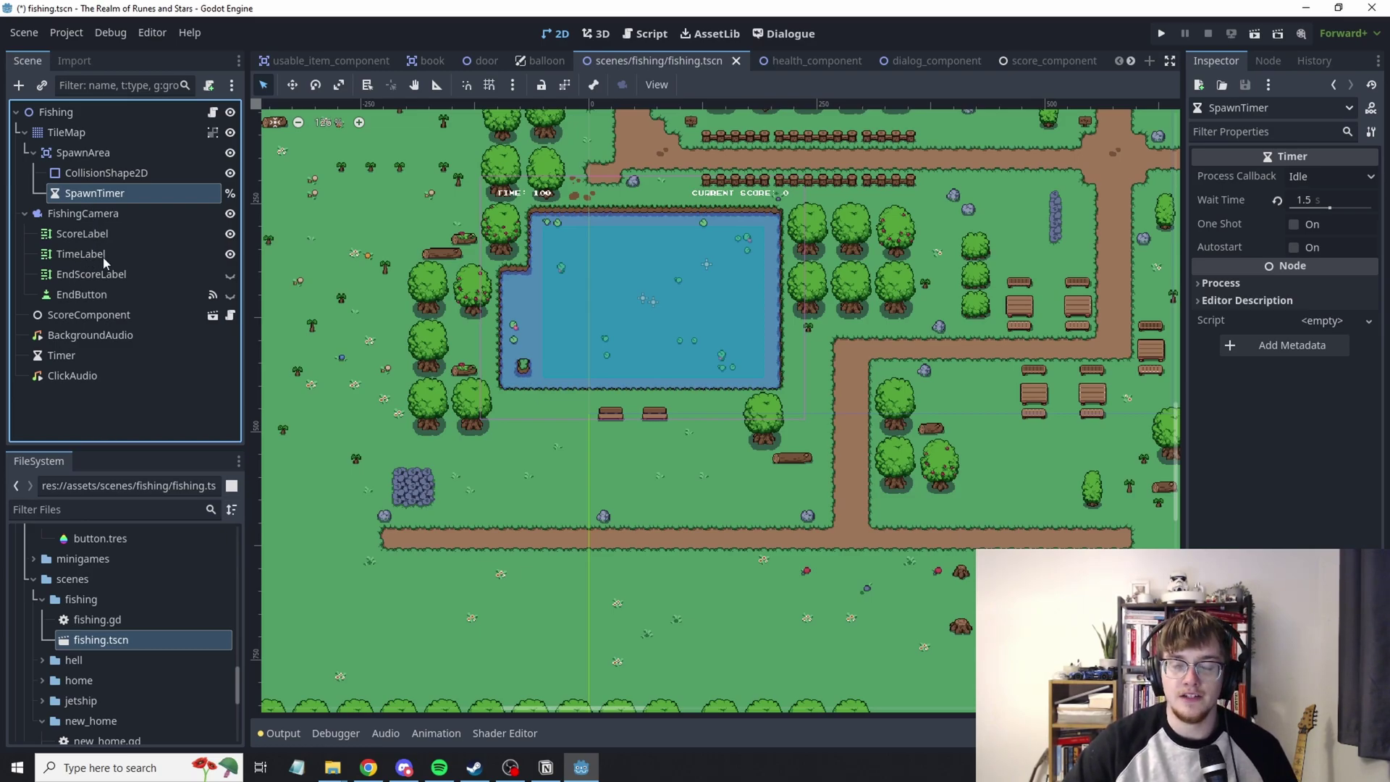
# - Revisit EndButton, TimeLabel and ScoreLabel, then inspect SpawnArea and its CollisionShape2D
pyautogui.click(119, 295)
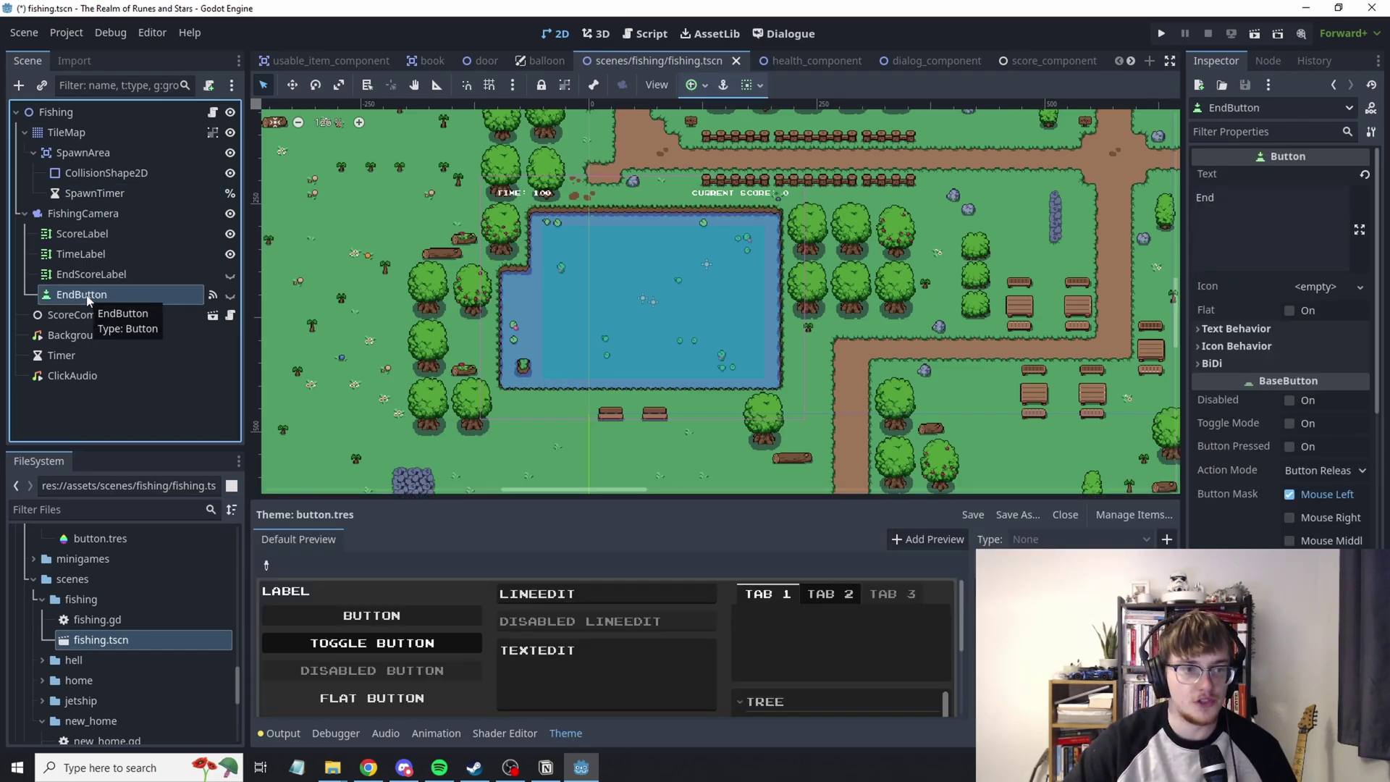
pyautogui.click(79, 254)
pyautogui.click(99, 252)
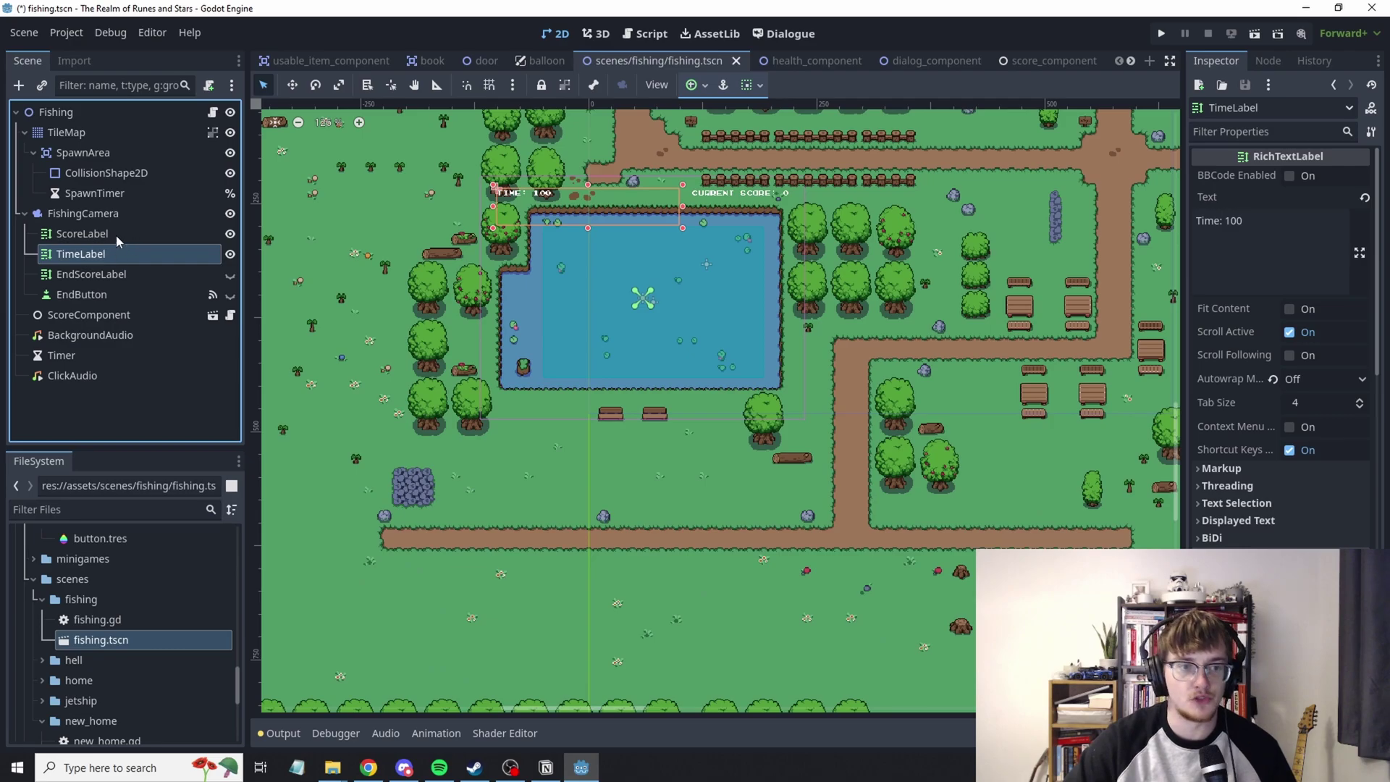
pyautogui.click(116, 234)
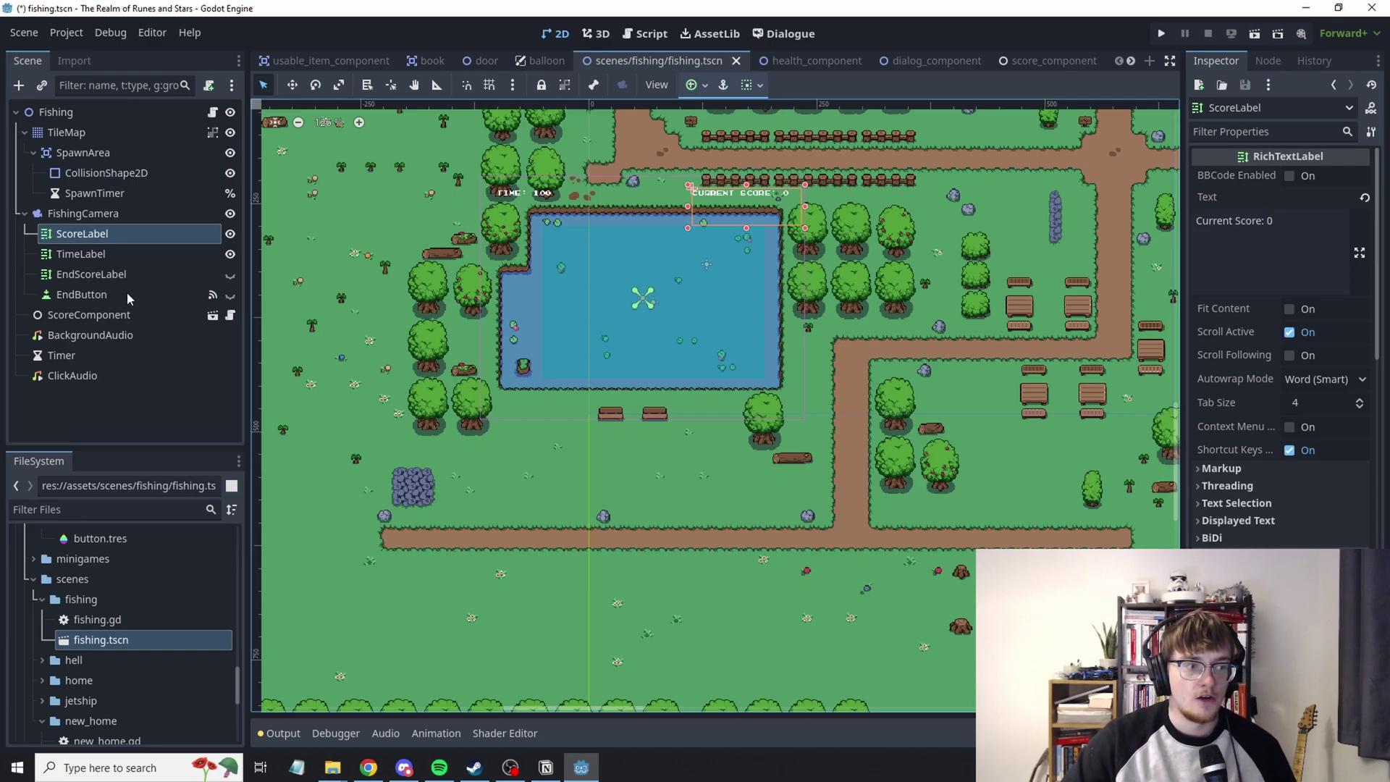
pyautogui.click(82, 294)
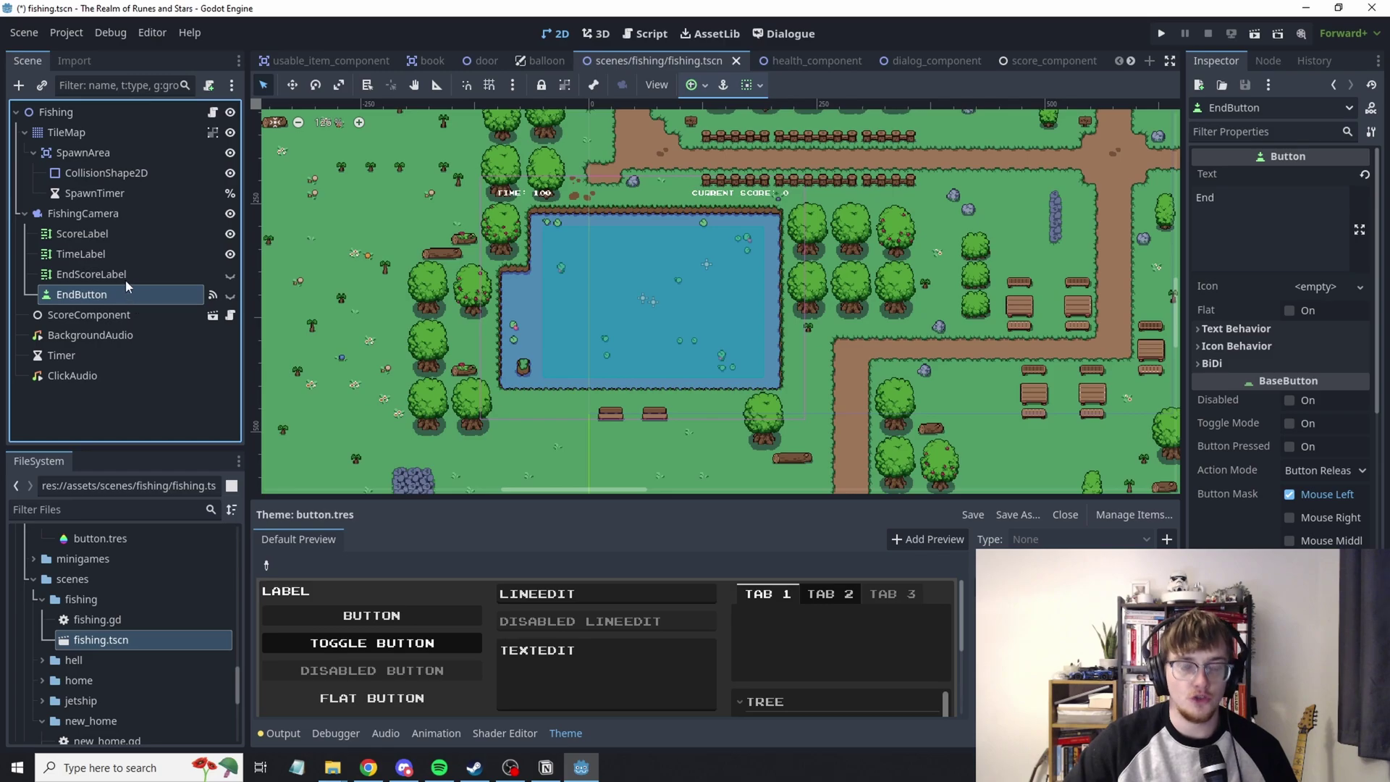
pyautogui.click(99, 174)
pyautogui.click(76, 153)
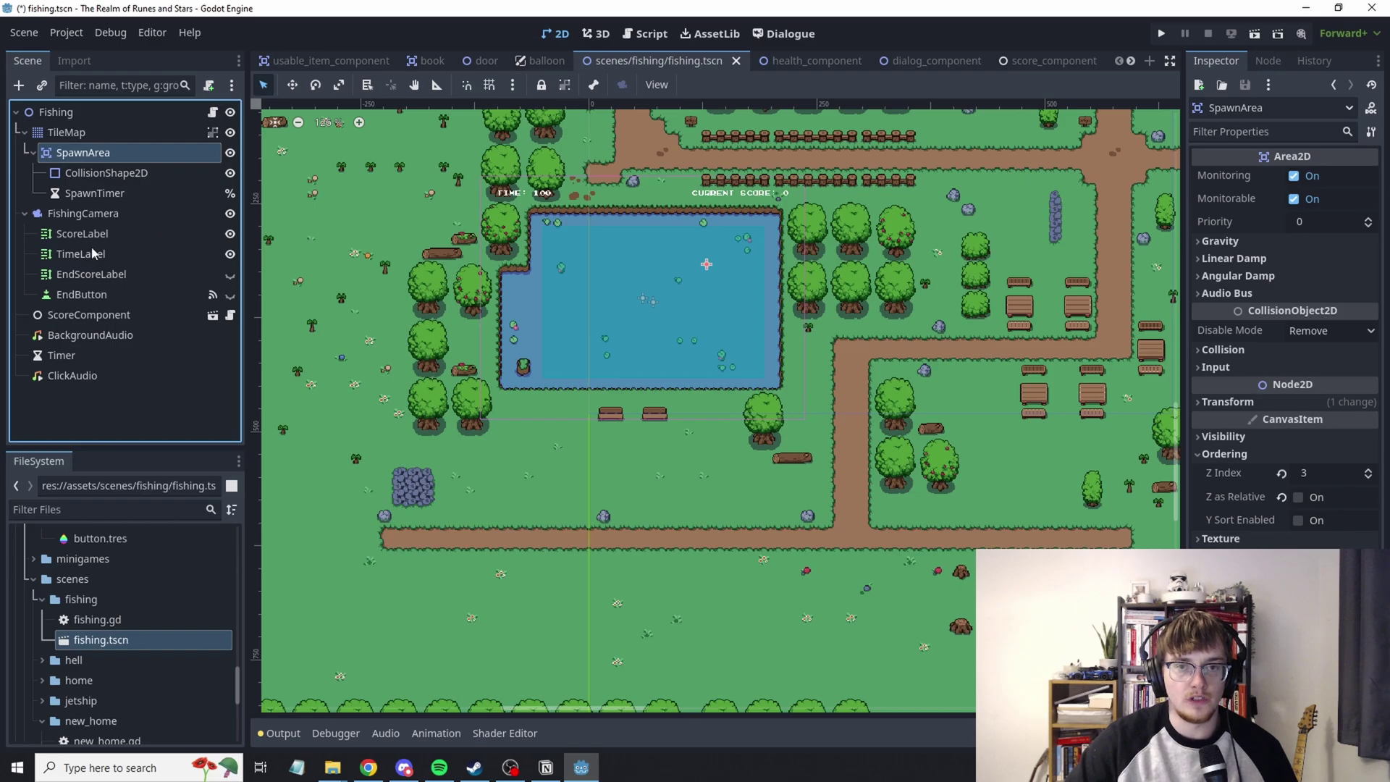
pyautogui.click(87, 294)
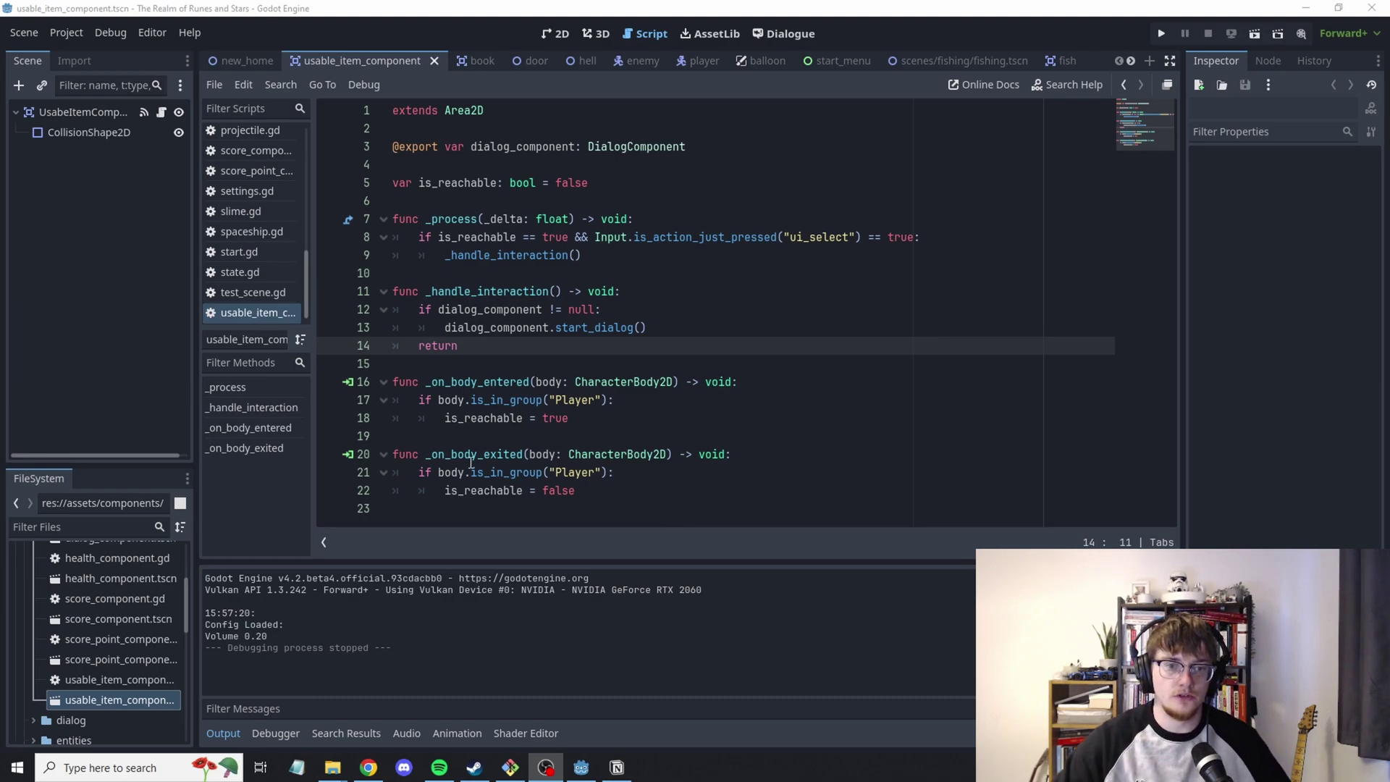
# - Indent line 14's return into the if block and enlarge the FileSystem dock
pyautogui.click(418, 345)
pyautogui.press('Tab')
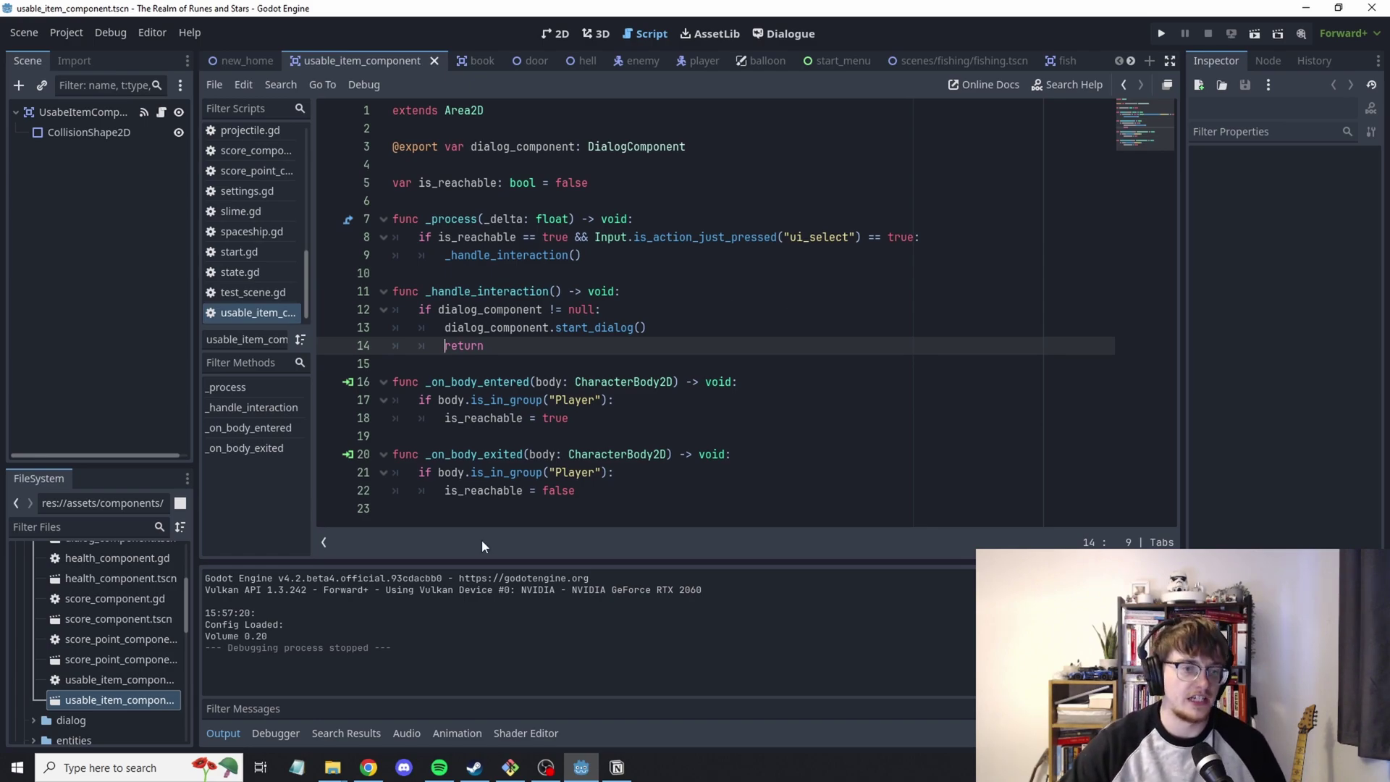
pyautogui.moveTo(127, 467); pyautogui.dragTo(130, 391)
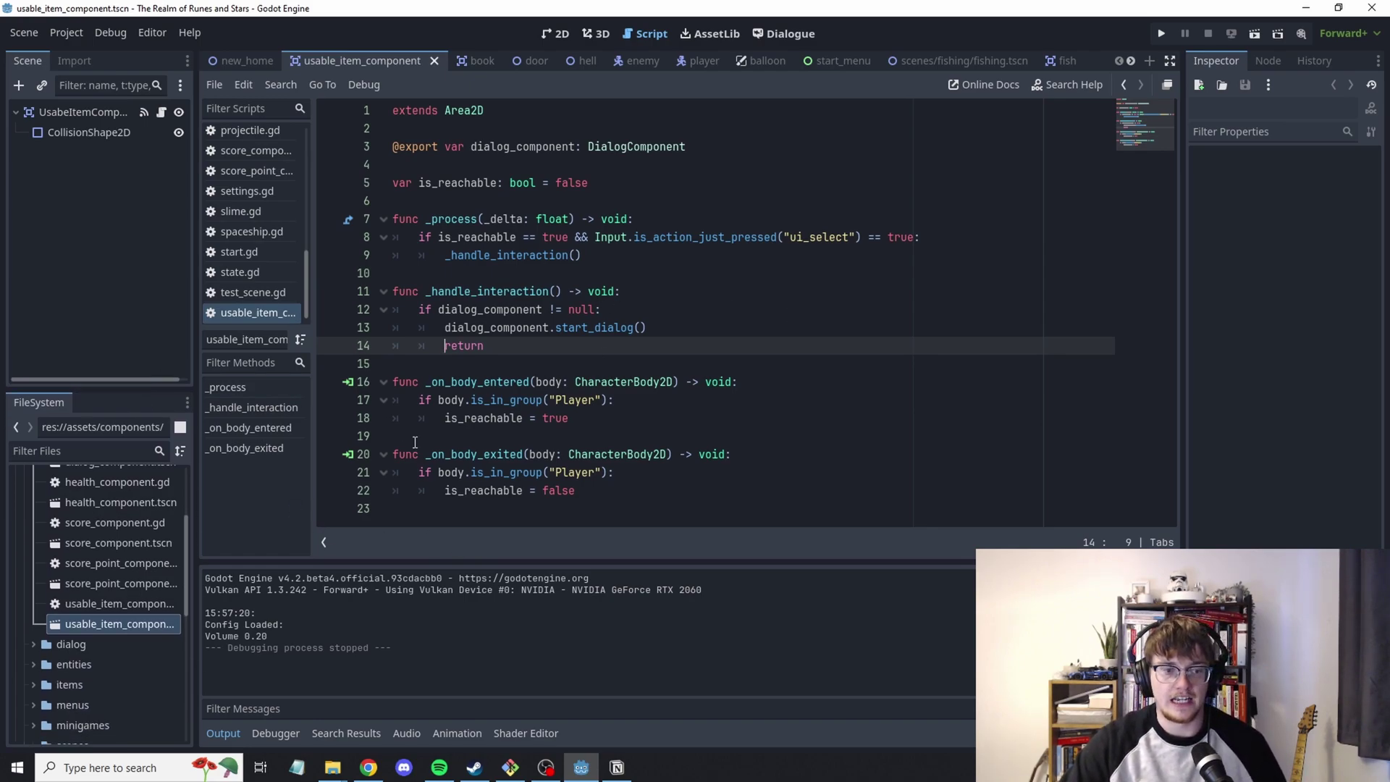
pyautogui.scroll(2, 74, 606)
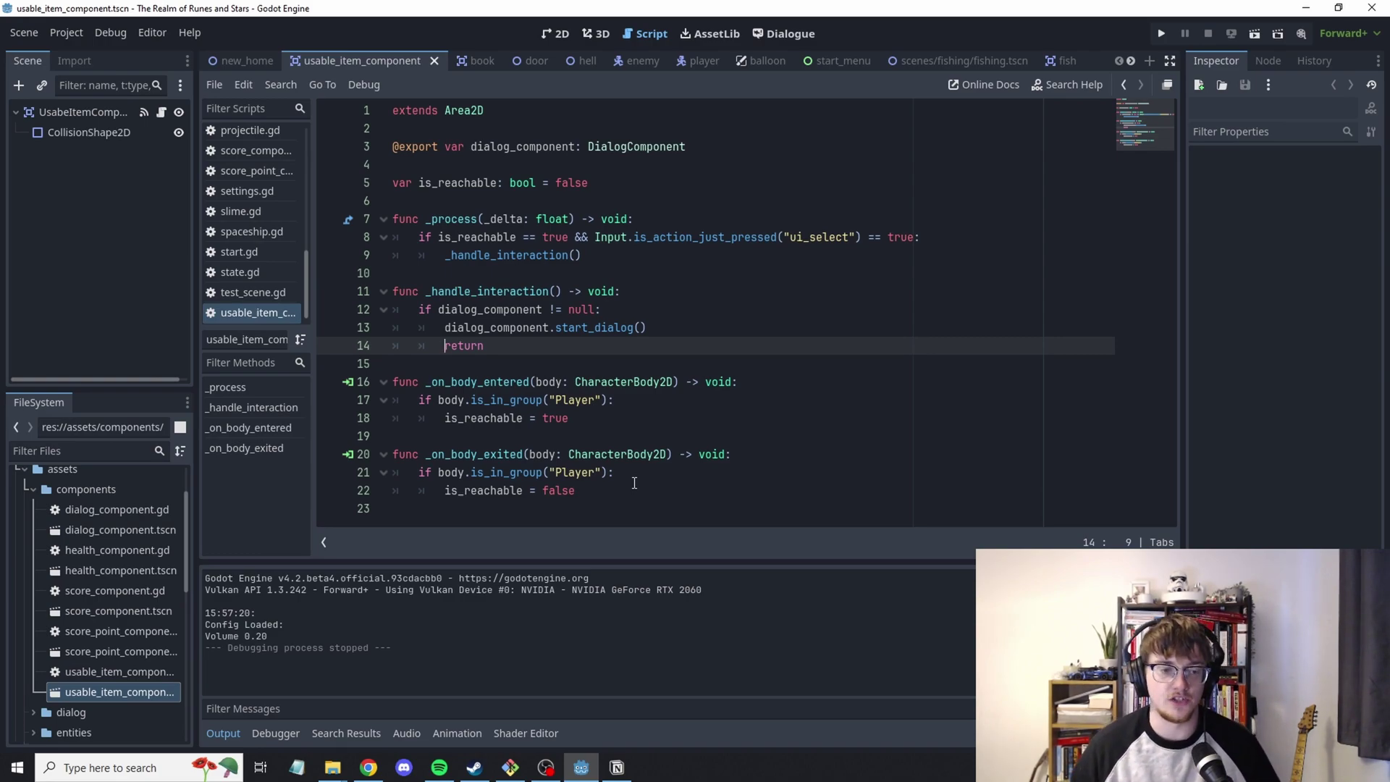
# - Widen the Scene and FileSystem docks by dragging the splitter
pyautogui.moveTo(194, 570); pyautogui.dragTo(230, 583)
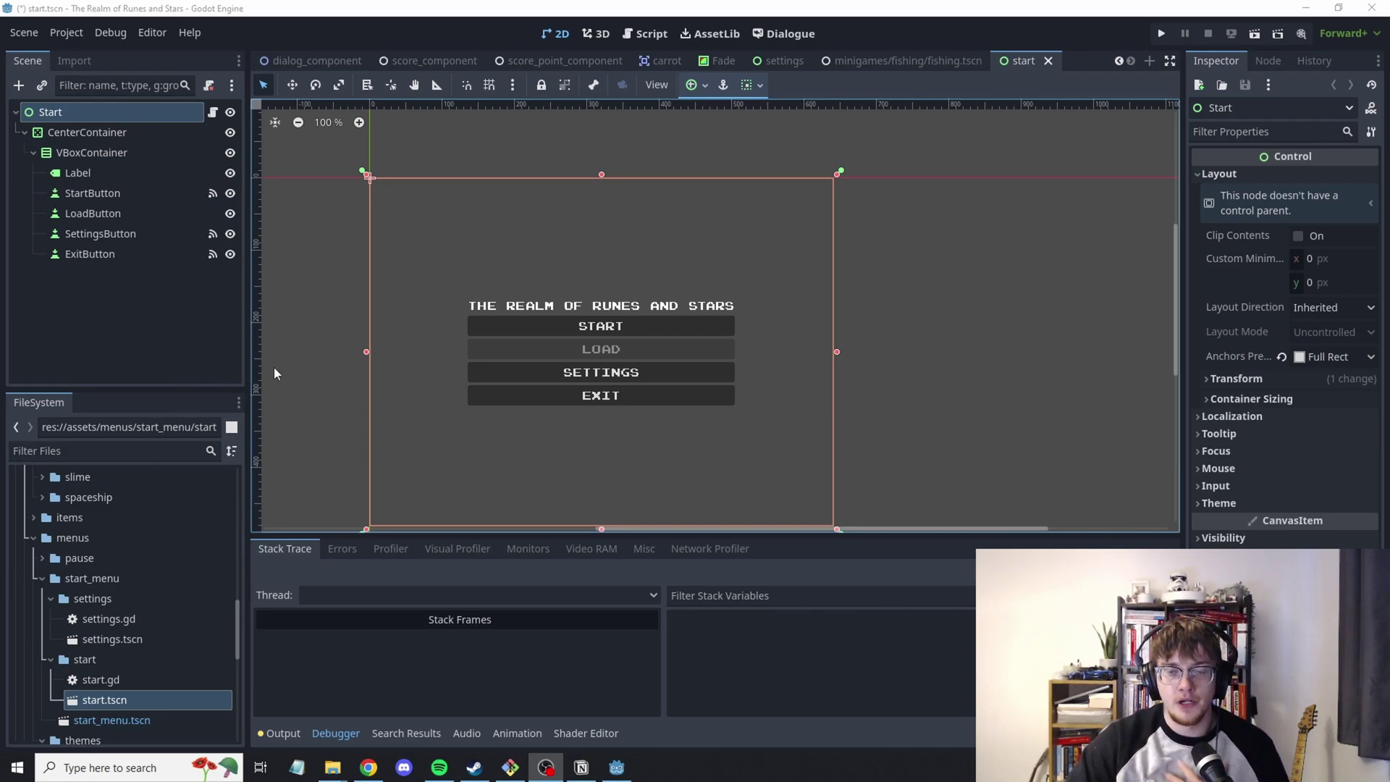
# - Browse the Control > Container child node types under Start, then cancel without adding any
pyautogui.rightClick(98, 115)
pyautogui.click(142, 117)
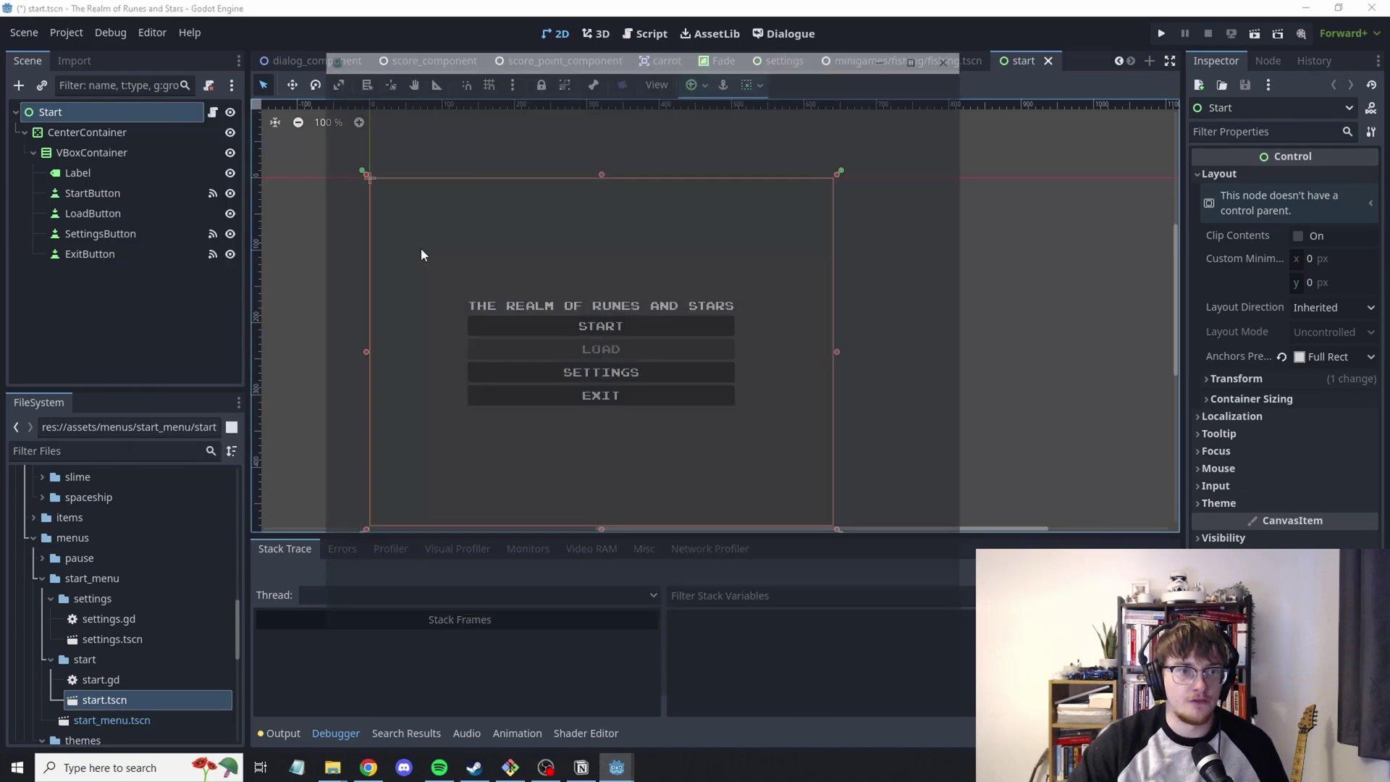
pyautogui.click(460, 268)
pyautogui.scroll(-2, 463, 261)
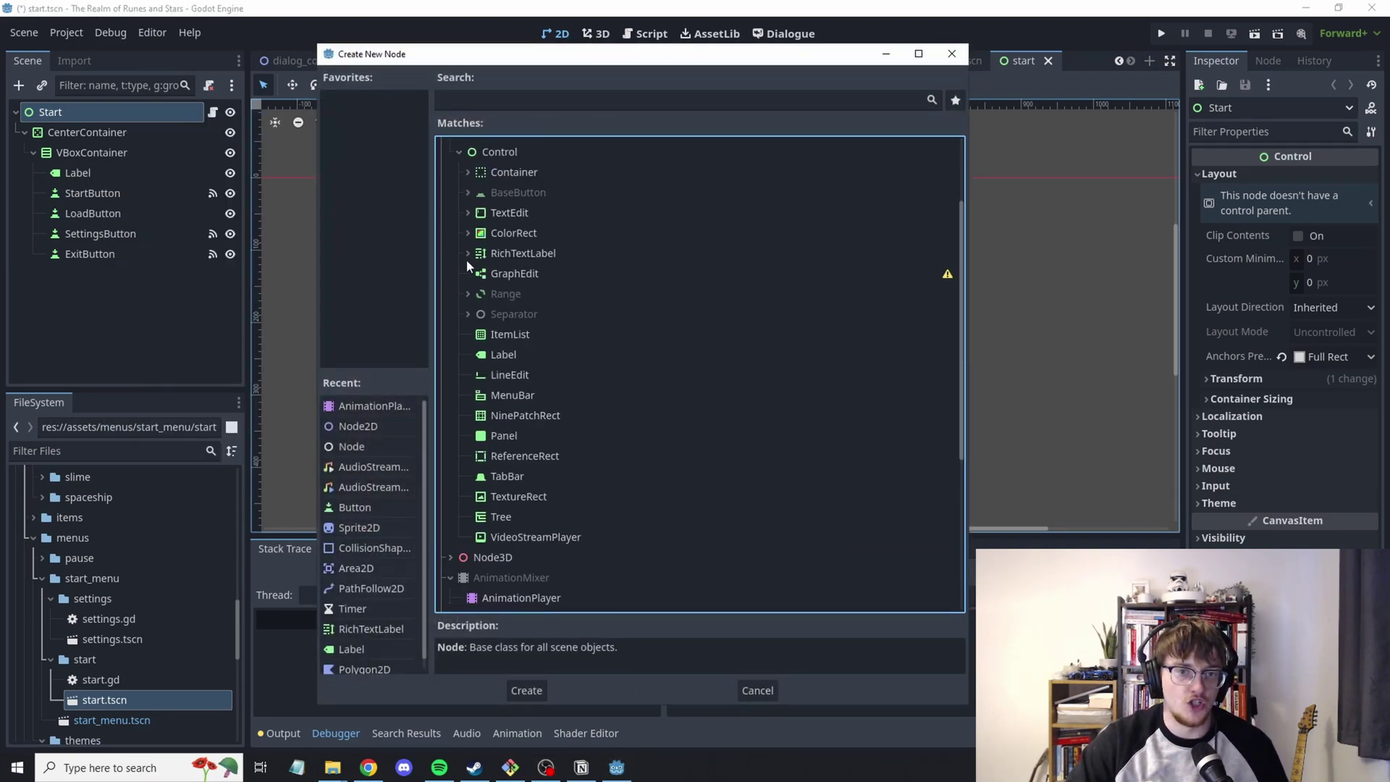
pyautogui.scroll(1, 467, 246)
pyautogui.click(468, 232)
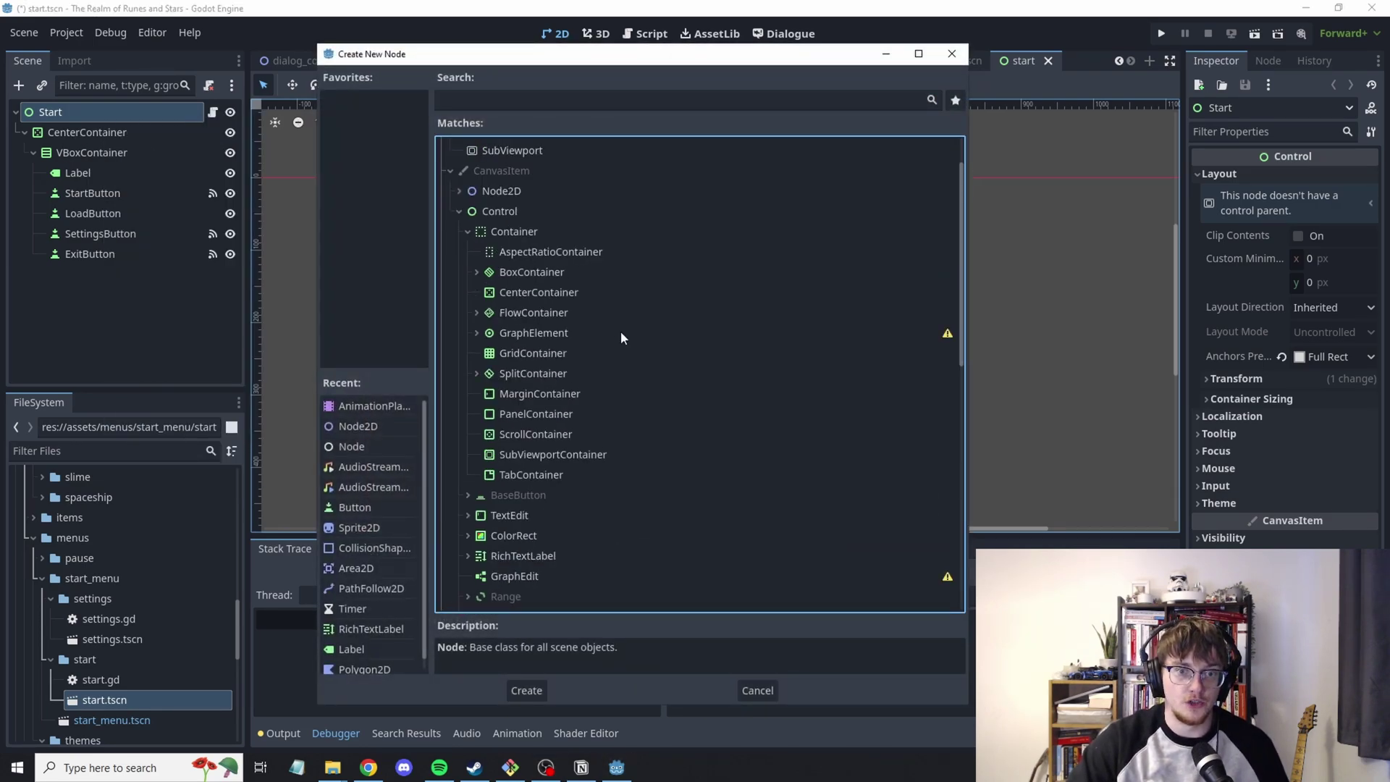
pyautogui.click(474, 272)
pyautogui.click(476, 272)
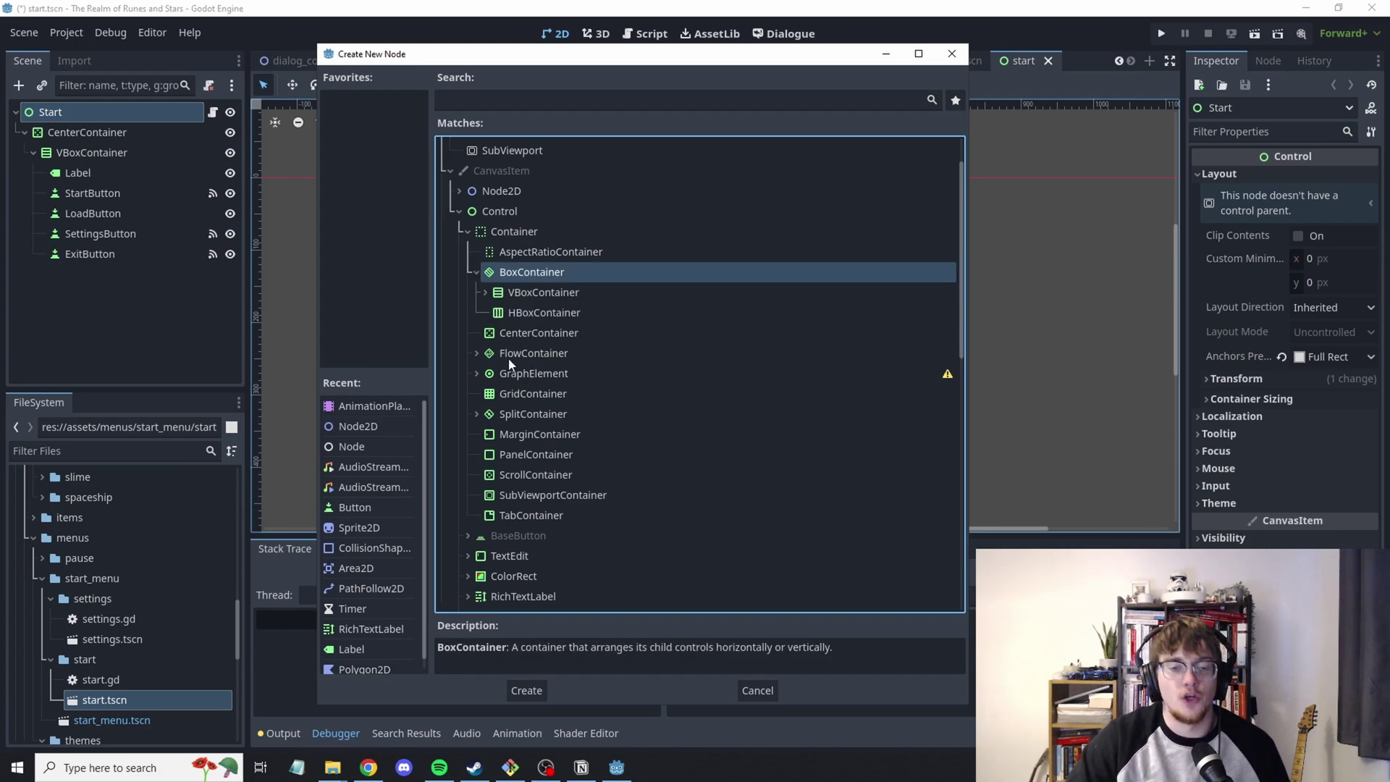
pyautogui.click(476, 354)
pyautogui.click(477, 413)
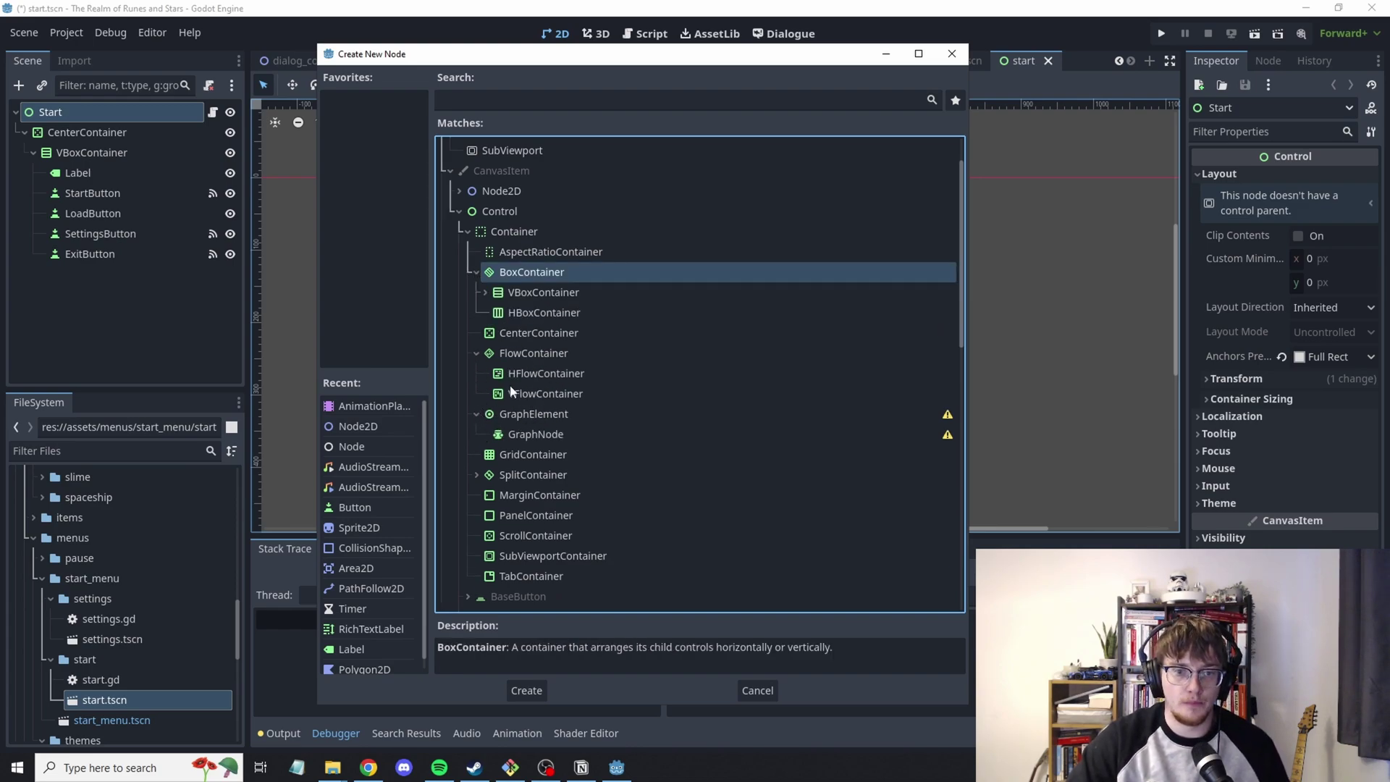
pyautogui.click(766, 689)
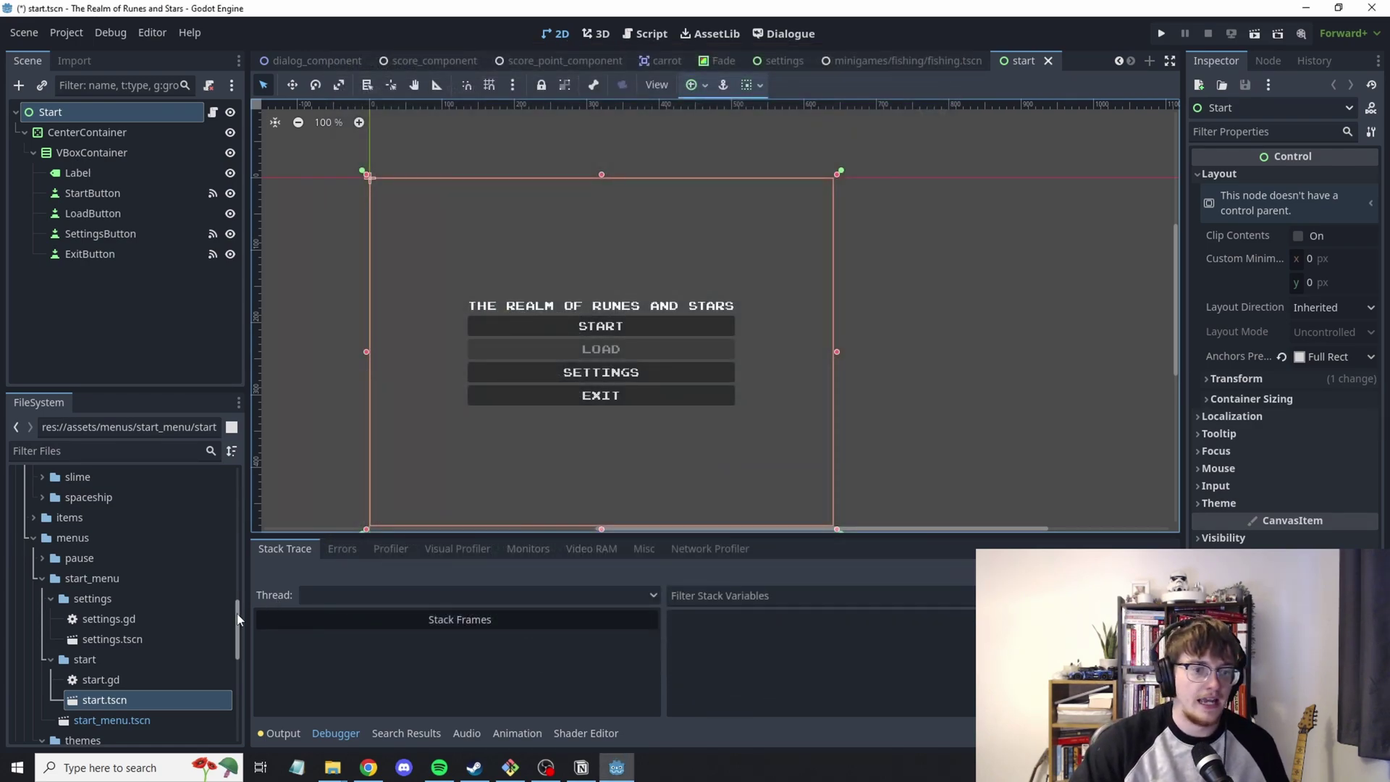
# - Open fish.tscn from the FileSystem dock
pyautogui.scroll(5, 238, 619)
pyautogui.scroll(4, 123, 616)
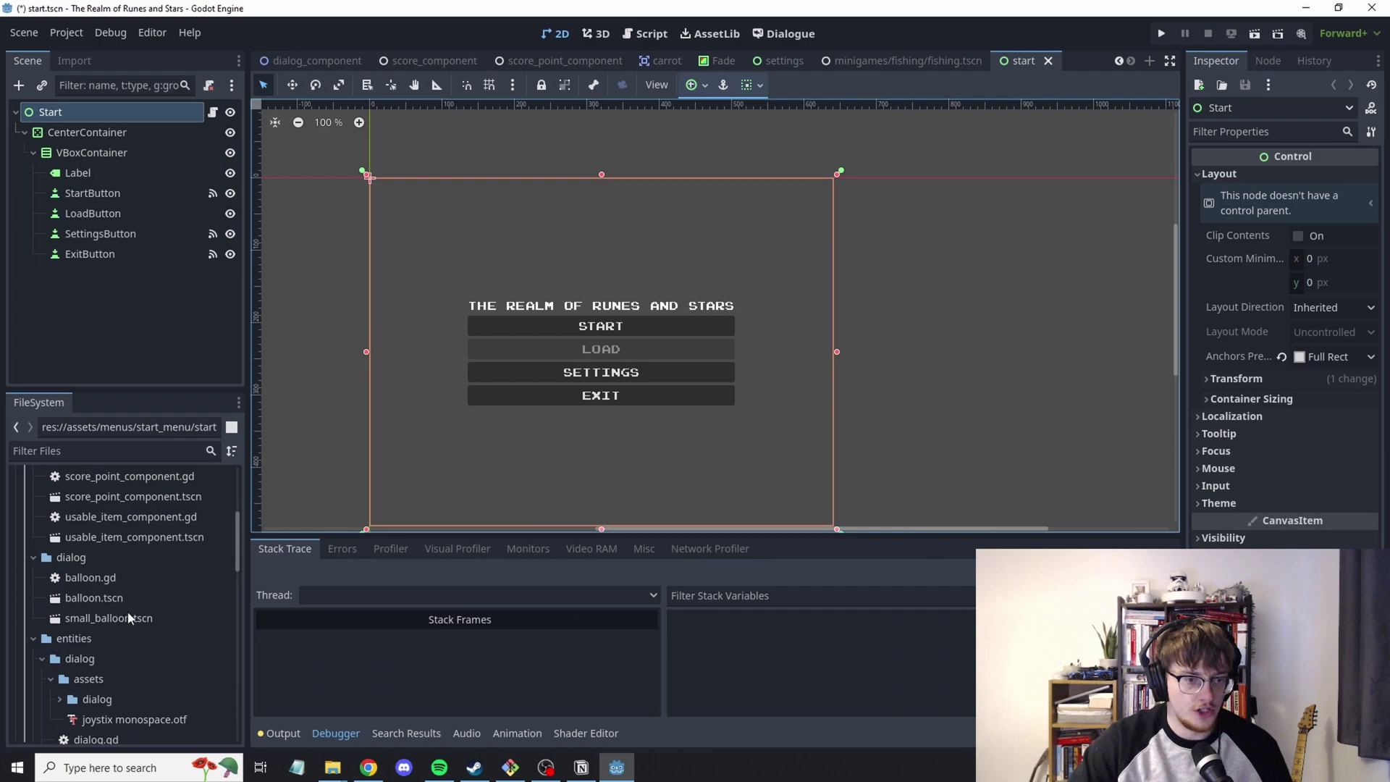
pyautogui.scroll(-4, 129, 637)
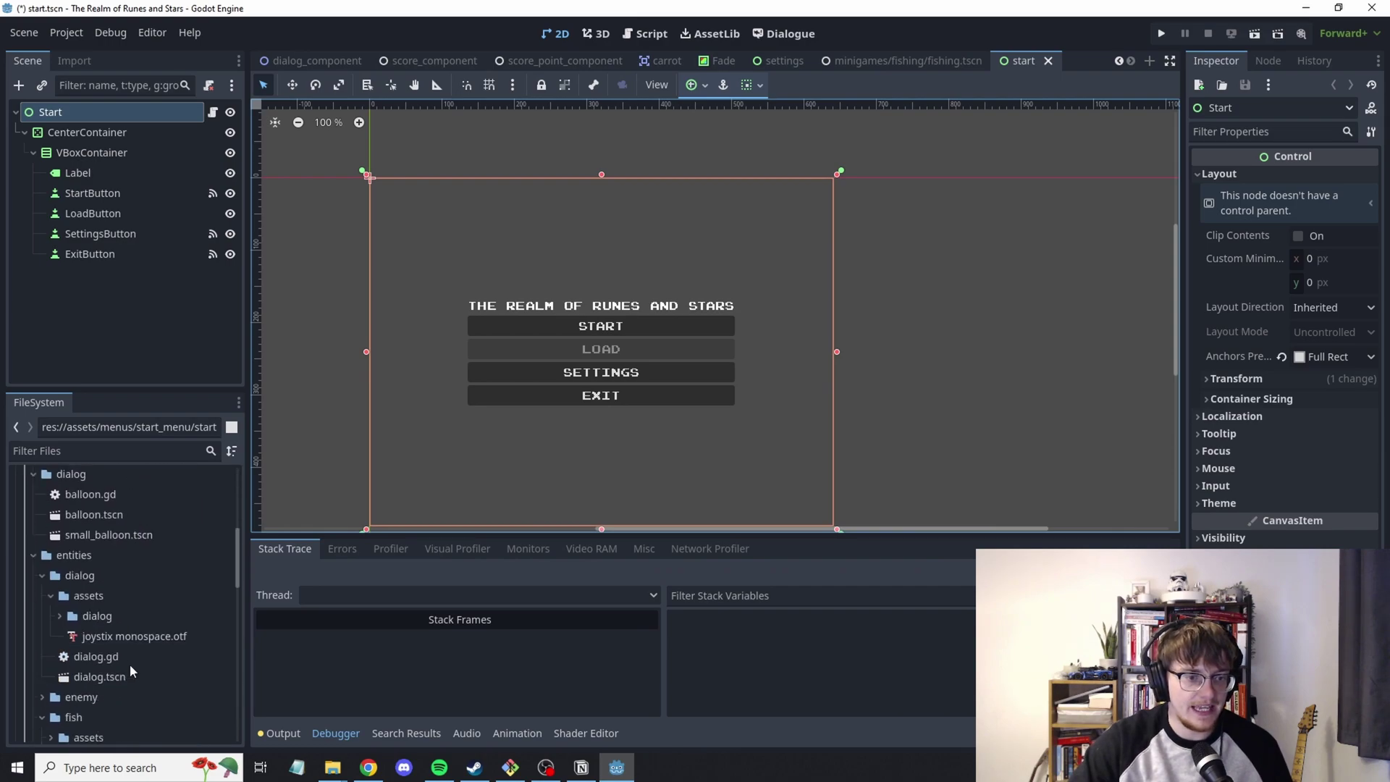
pyautogui.scroll(-3, 121, 644)
pyautogui.doubleClick(92, 676)
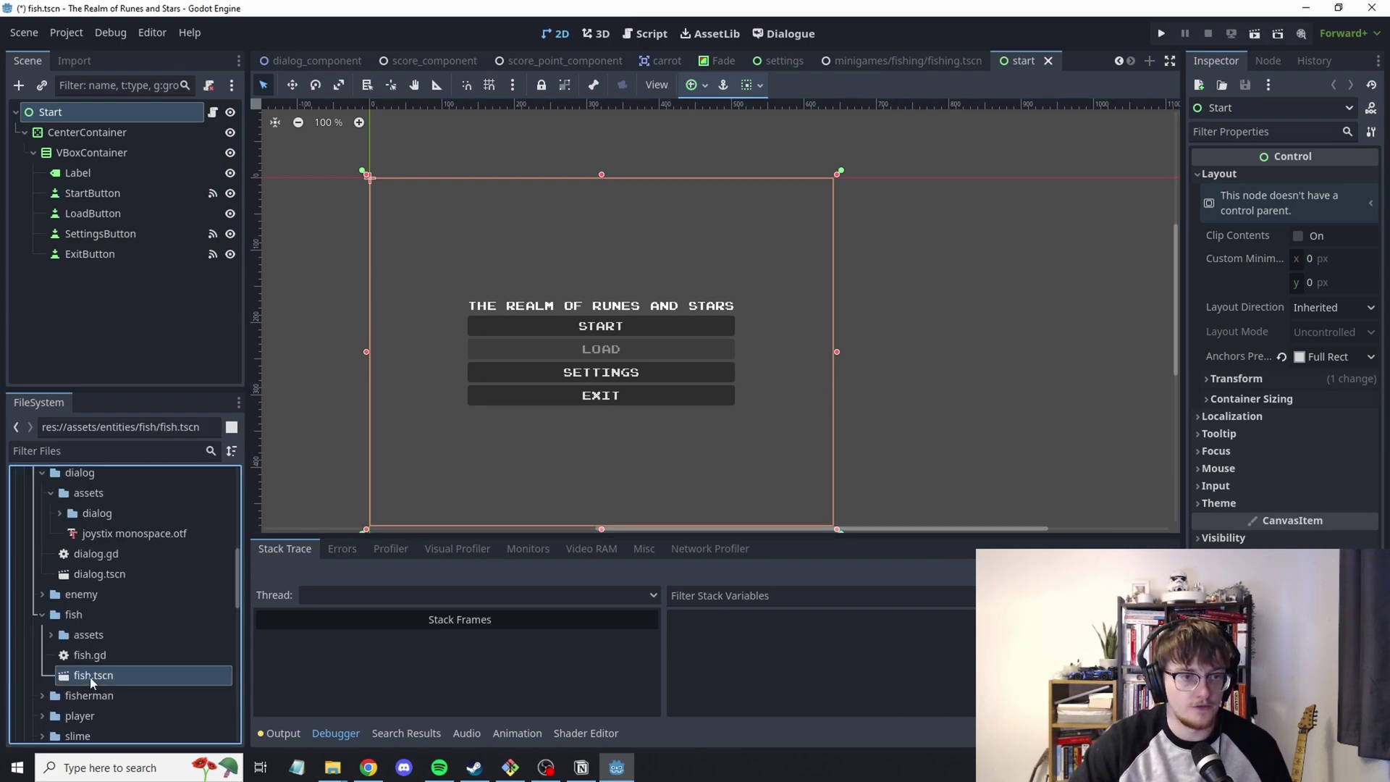
# - Select the fish's AnimationPlayer, then Sprite2D, then AnimationPlayer again to show the 'bye' animation
pyautogui.click(84, 194)
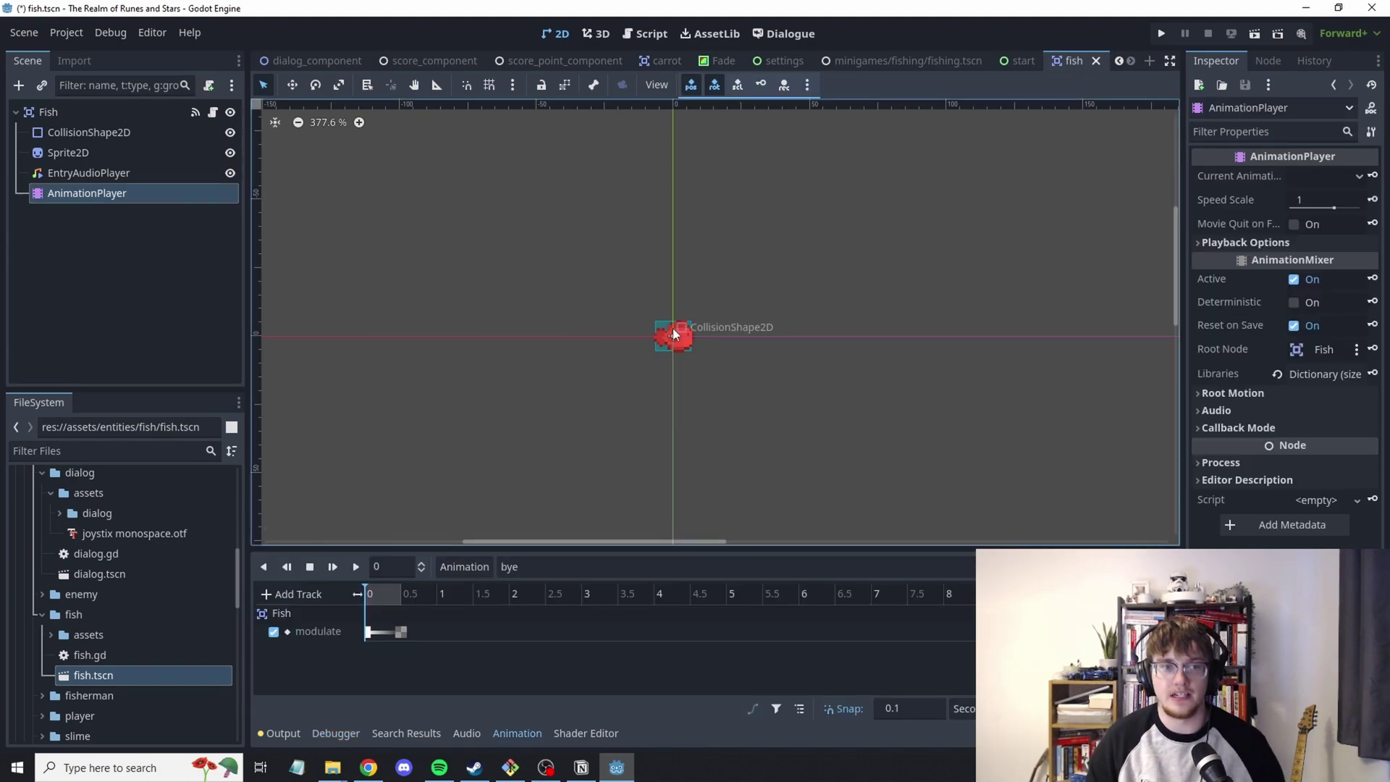
pyautogui.click(69, 153)
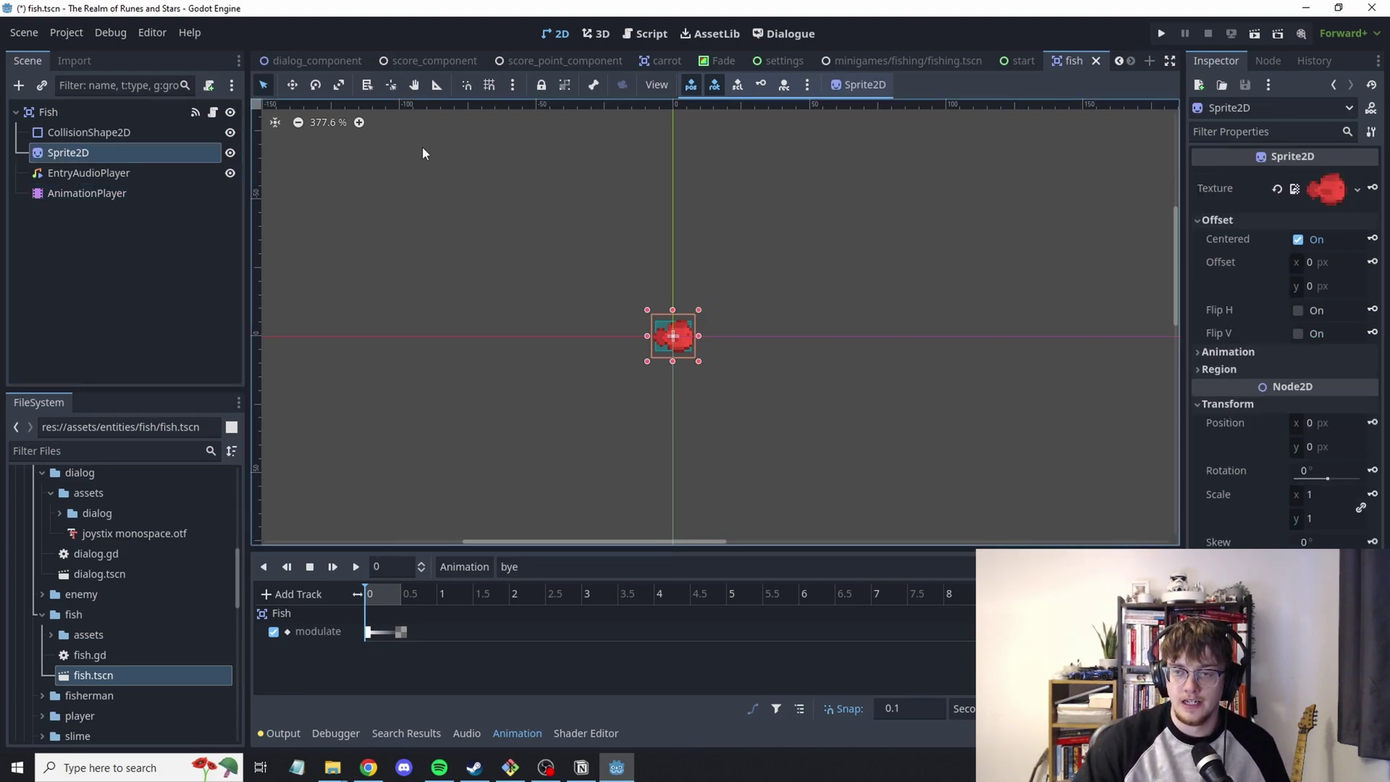
pyautogui.click(68, 194)
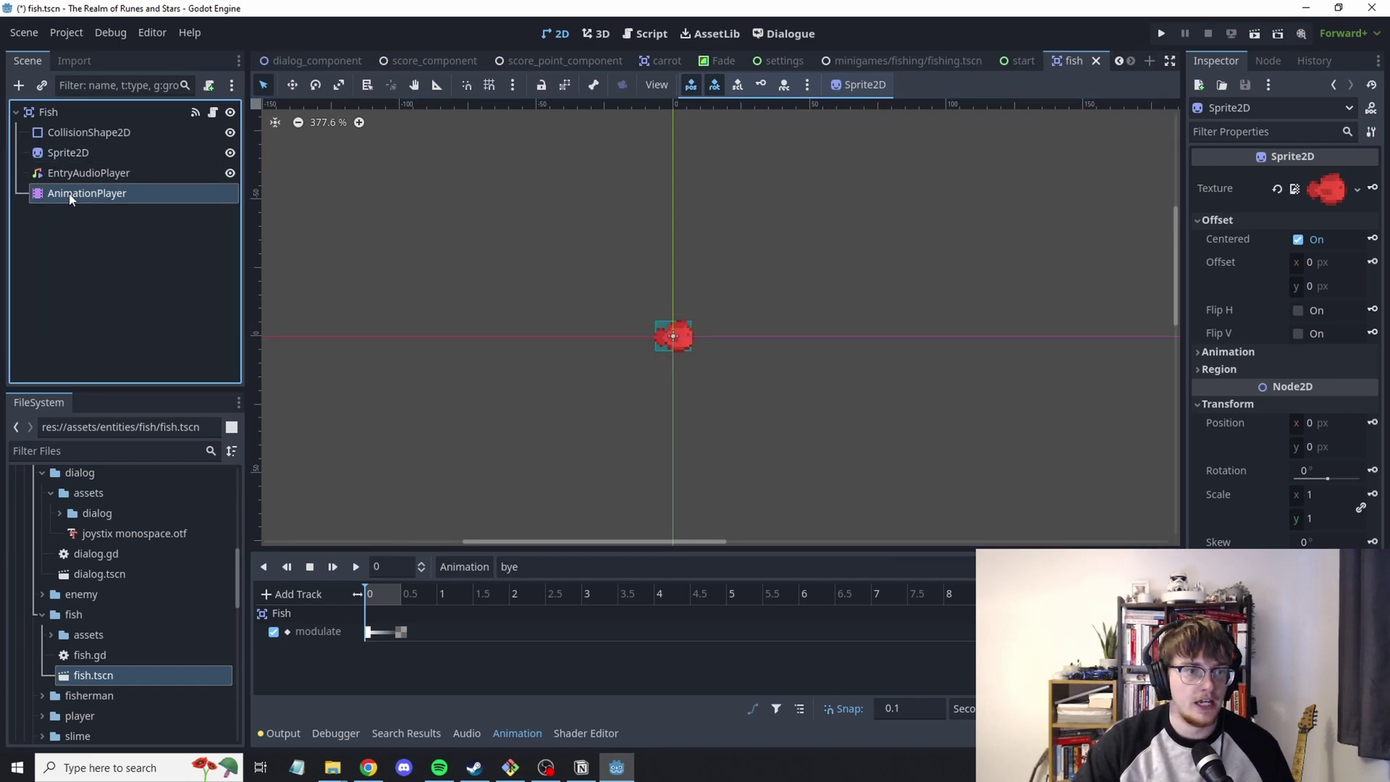